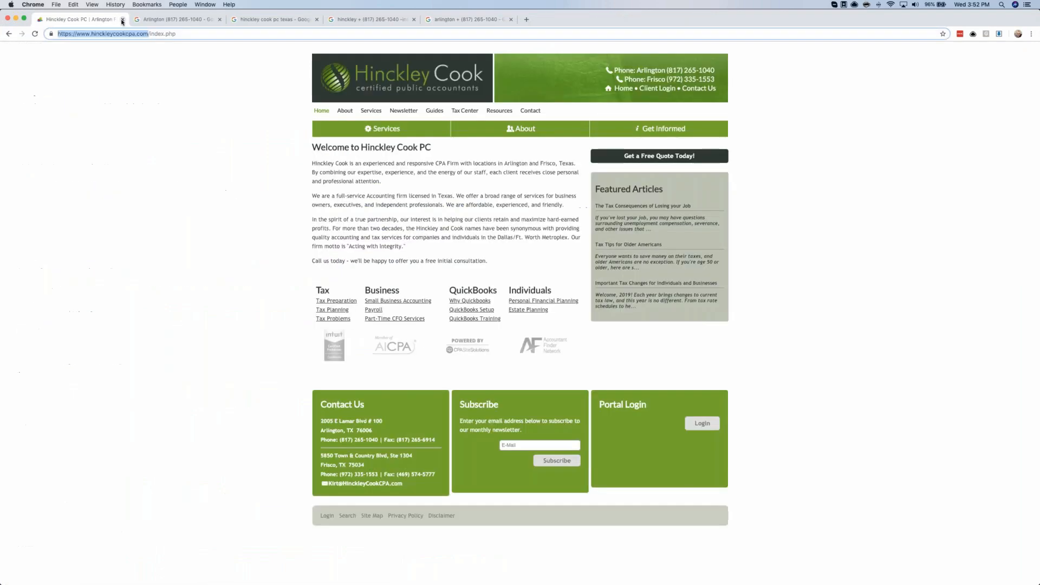
pyautogui.click(122, 20)
pyautogui.click(122, 20)
pyautogui.click(121, 20)
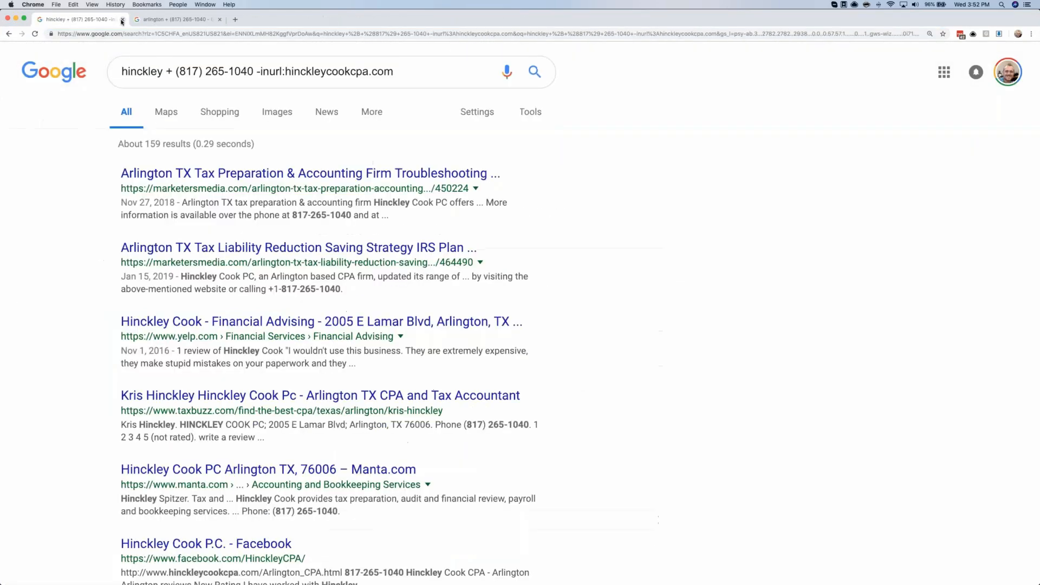
pyautogui.click(122, 20)
pyautogui.press('super+l')
pyautogui.write('https://www.duggansfuneralservice.com/')
pyautogui.press('Return')
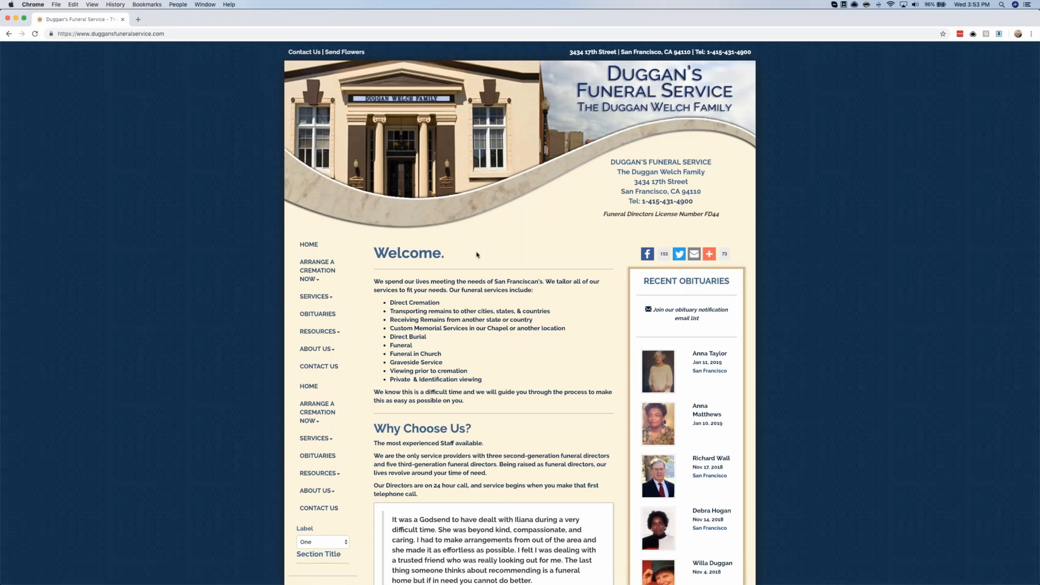
# Review the Duggan's Funeral Service homepage from the welcome text to the footer
pyautogui.scroll(-3, 576, 313)
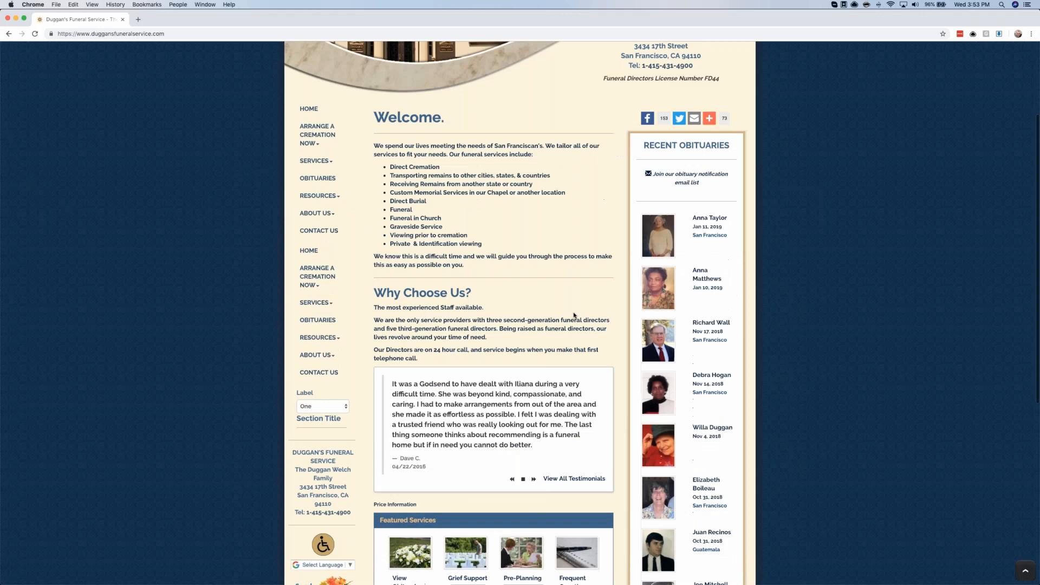
pyautogui.scroll(-3, 574, 315)
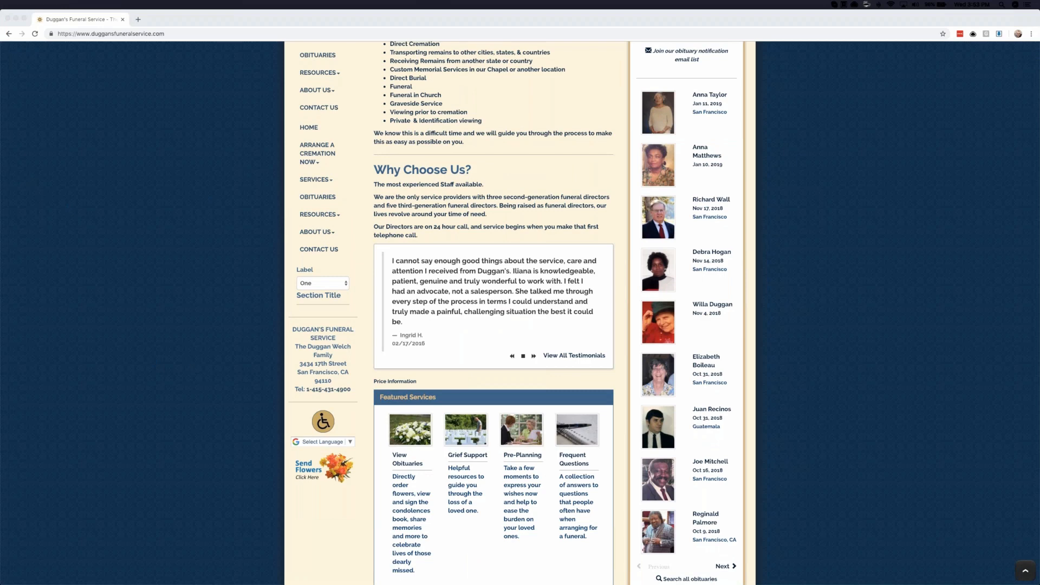
pyautogui.scroll(-2, 316, 281)
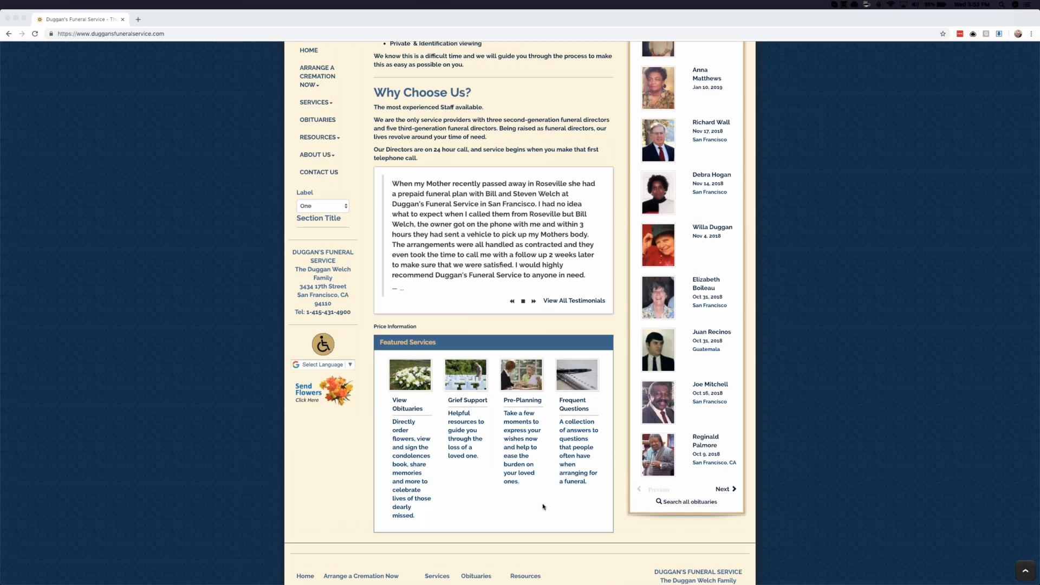
pyautogui.scroll(-4, 543, 506)
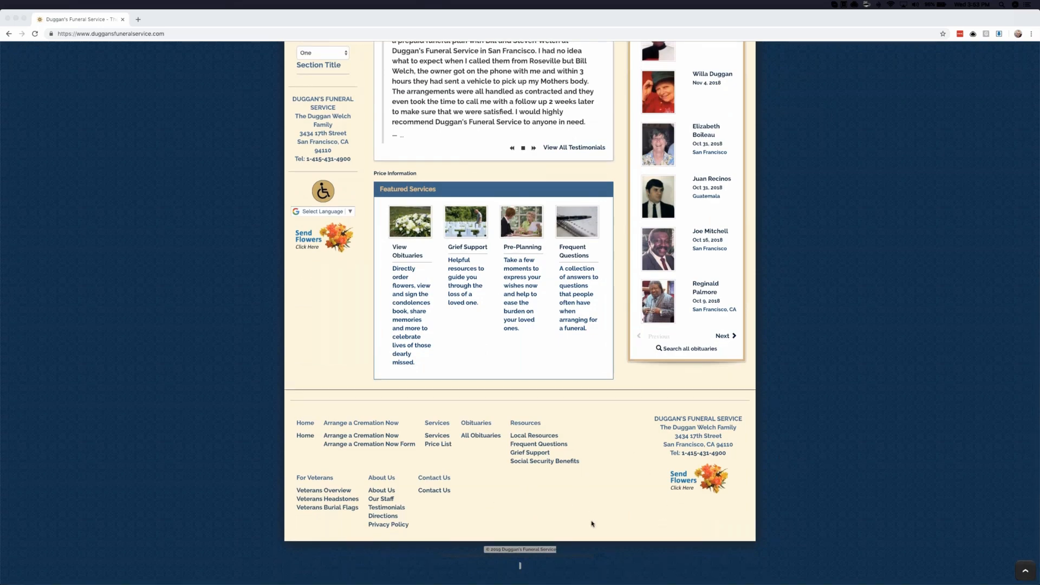
pyautogui.scroll(-3, 584, 557)
pyautogui.click(575, 570)
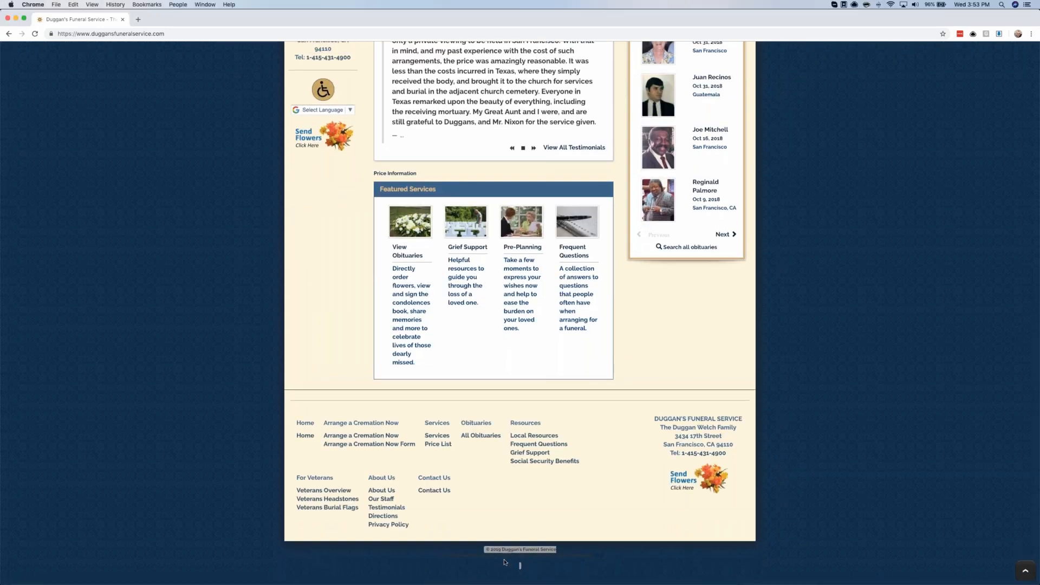
# Highlight the copyright and website credit lines in the footer and open the linked CFS website
pyautogui.moveTo(481, 548); pyautogui.dragTo(572, 559)
pyautogui.click(683, 559)
pyautogui.moveTo(634, 555); pyautogui.dragTo(574, 552)
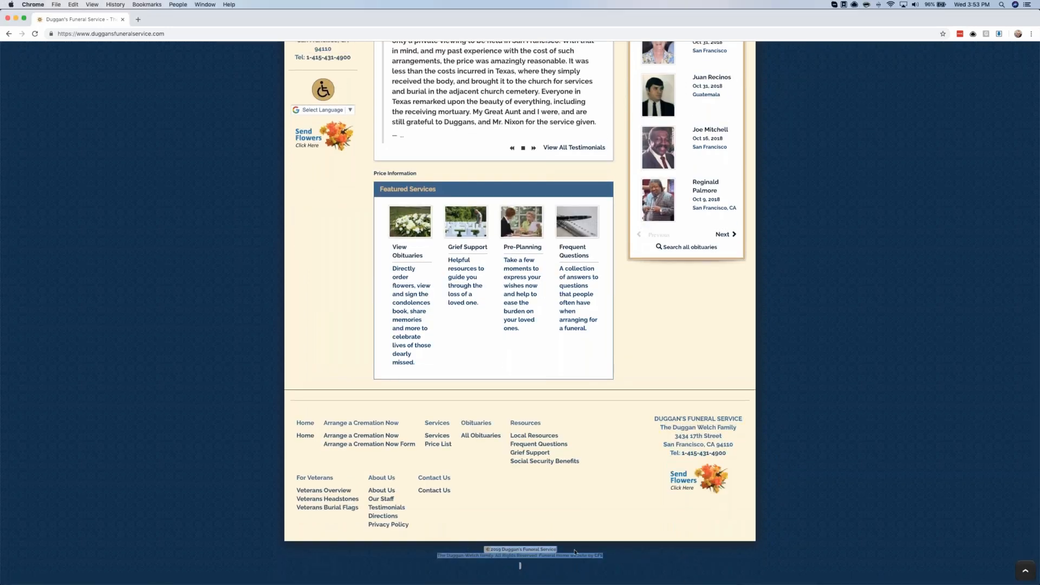
pyautogui.click(599, 556)
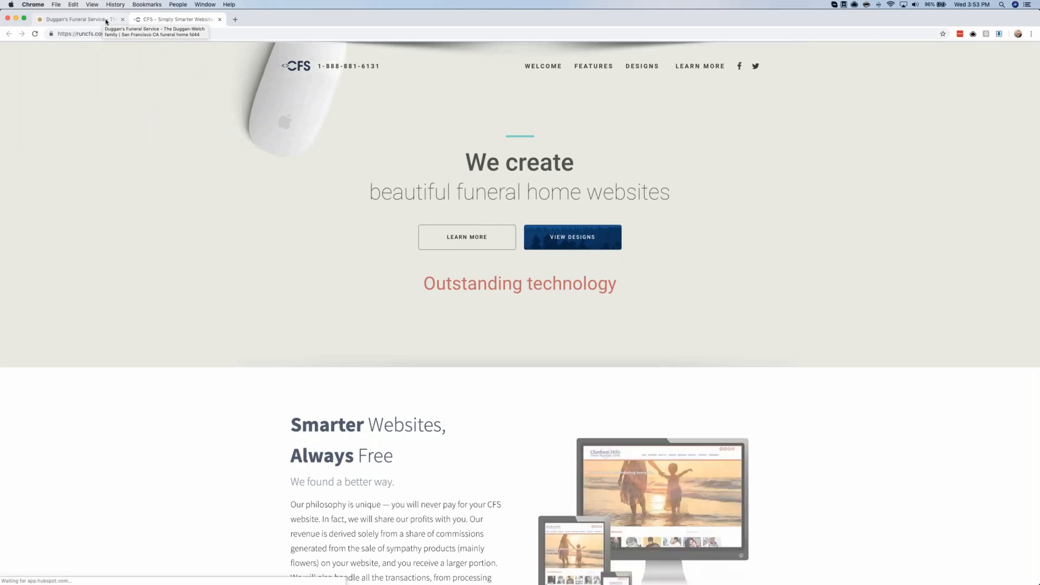
pyautogui.scroll(-2, 320, 320)
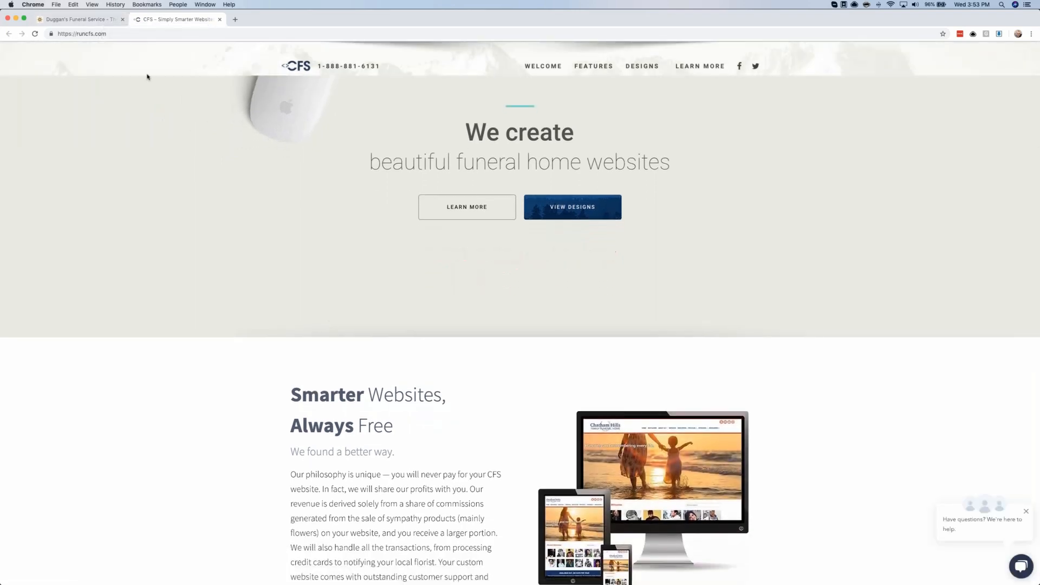
# Go back to the Duggan's page, highlight the footer credit line again, and return to the CFS site
pyautogui.click(97, 22)
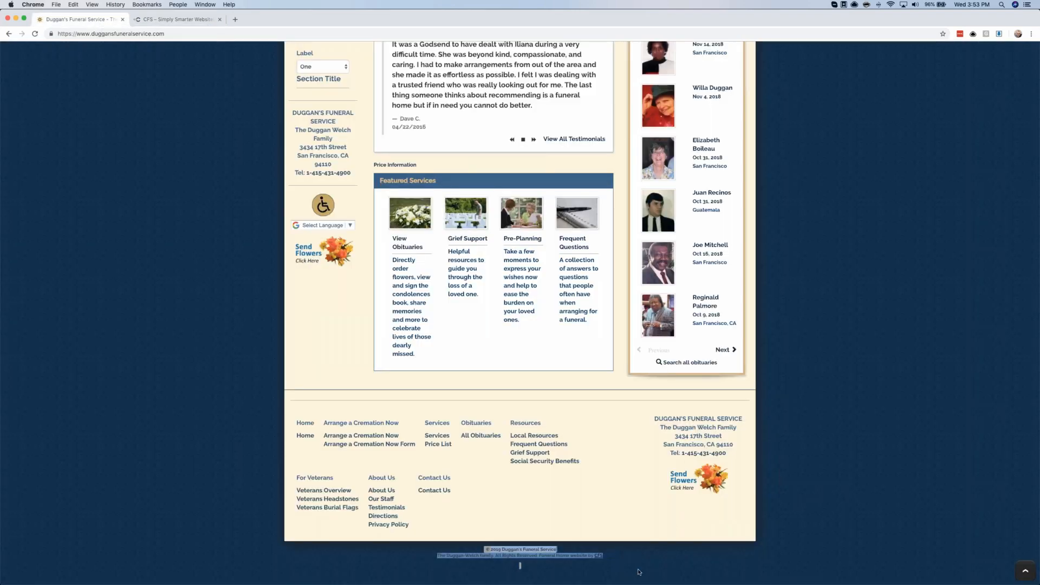
pyautogui.moveTo(503, 562); pyautogui.dragTo(615, 561)
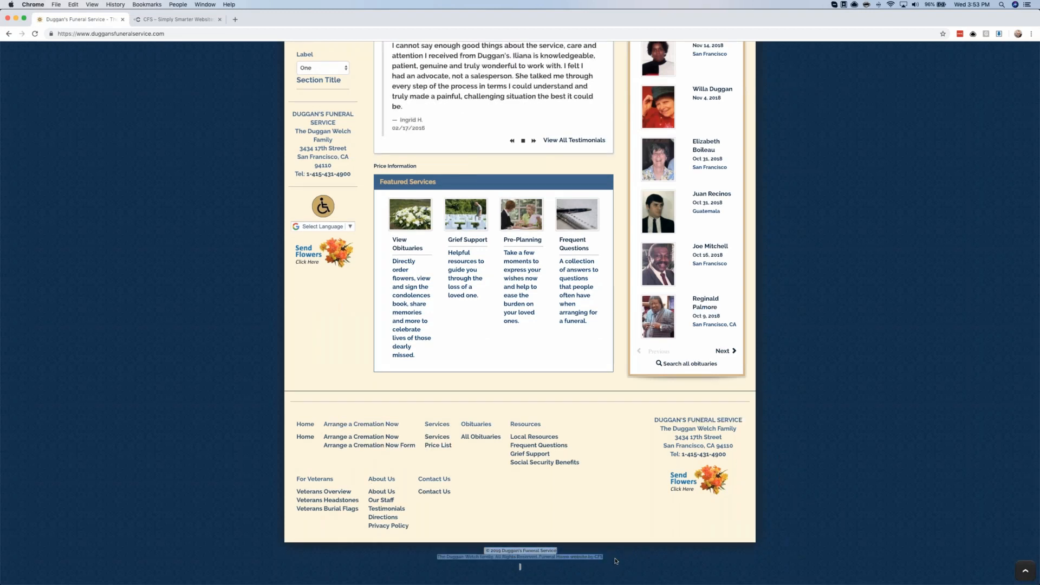
pyautogui.click(178, 20)
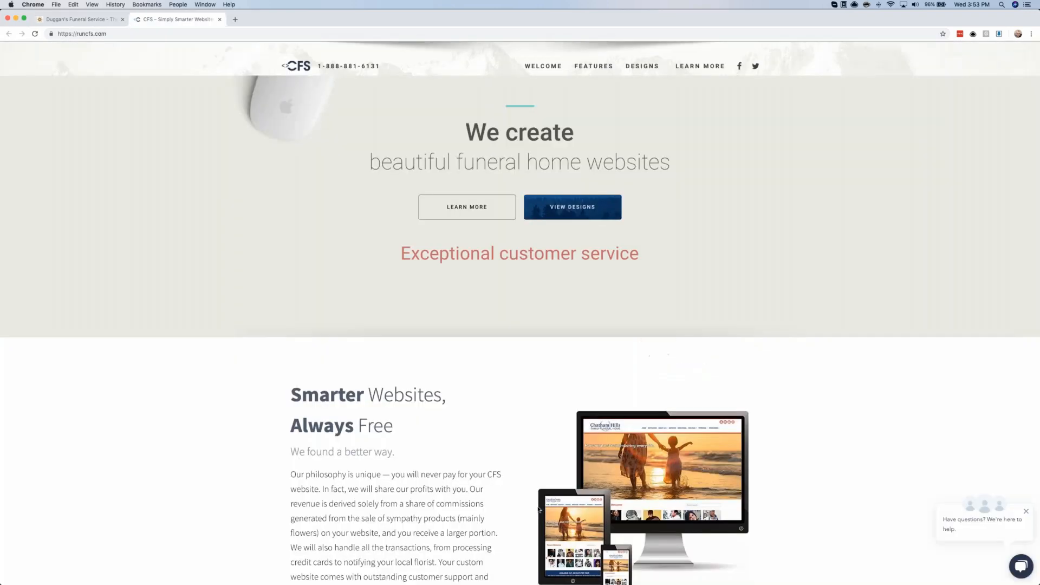
# Look through the CFS homepage, including its features, partner section and featured funeral home designs
pyautogui.scroll(-3, 540, 498)
pyautogui.scroll(-15, 541, 513)
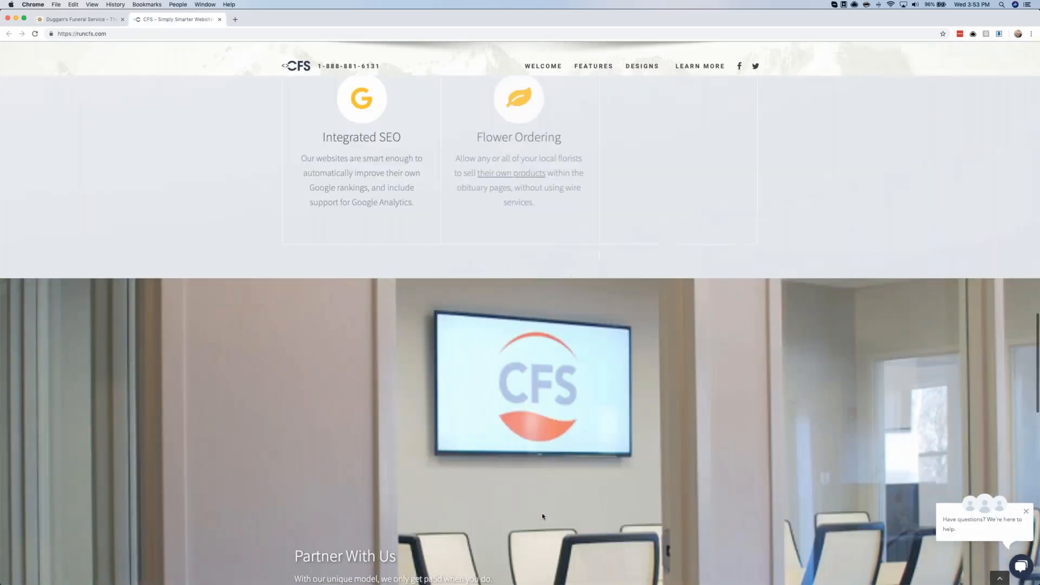
pyautogui.scroll(-15, 543, 516)
pyautogui.scroll(-1, 548, 523)
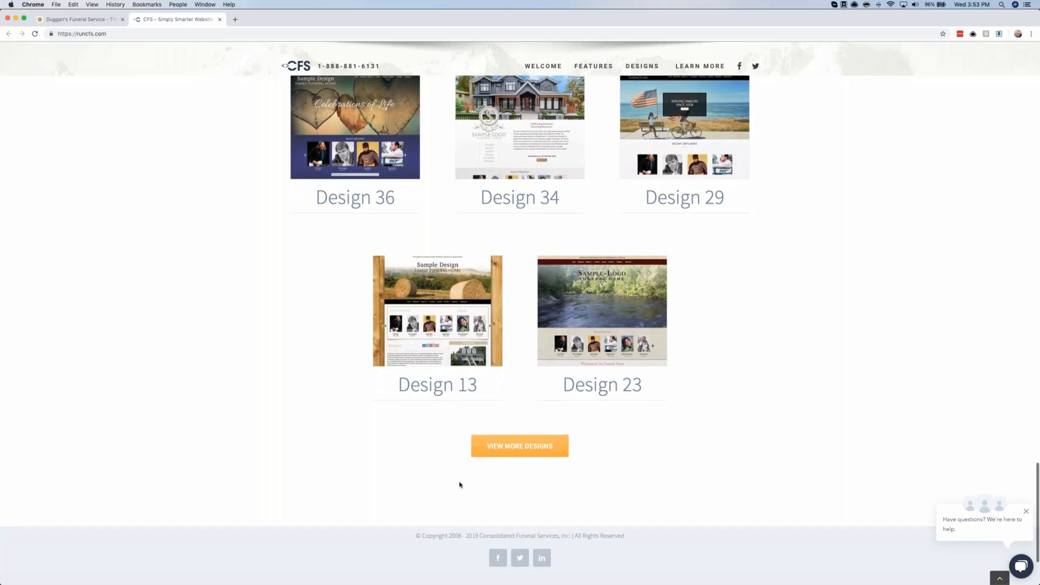
pyautogui.scroll(3, 459, 486)
pyautogui.scroll(3, 354, 373)
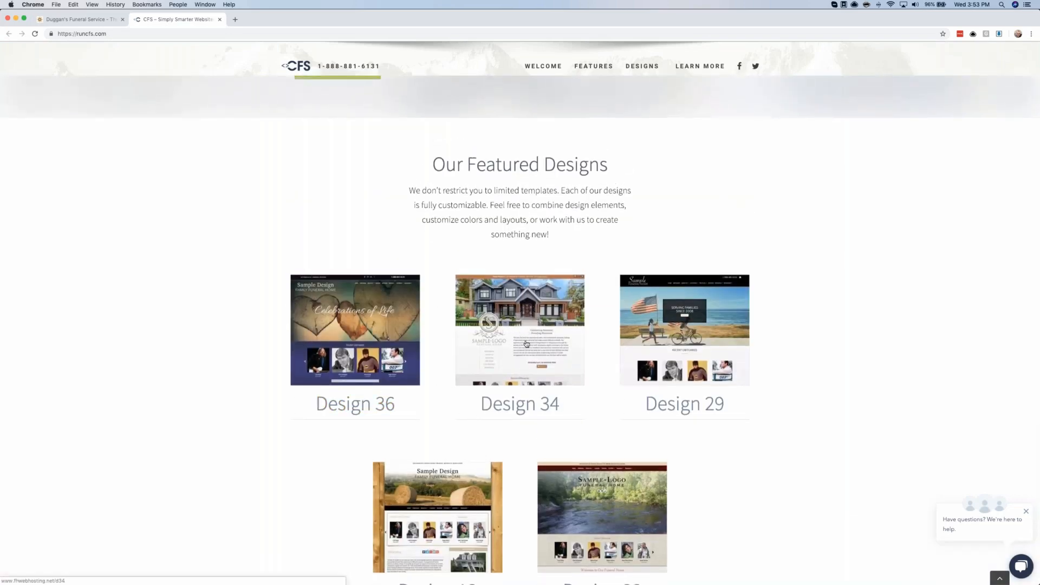
pyautogui.scroll(12, 357, 296)
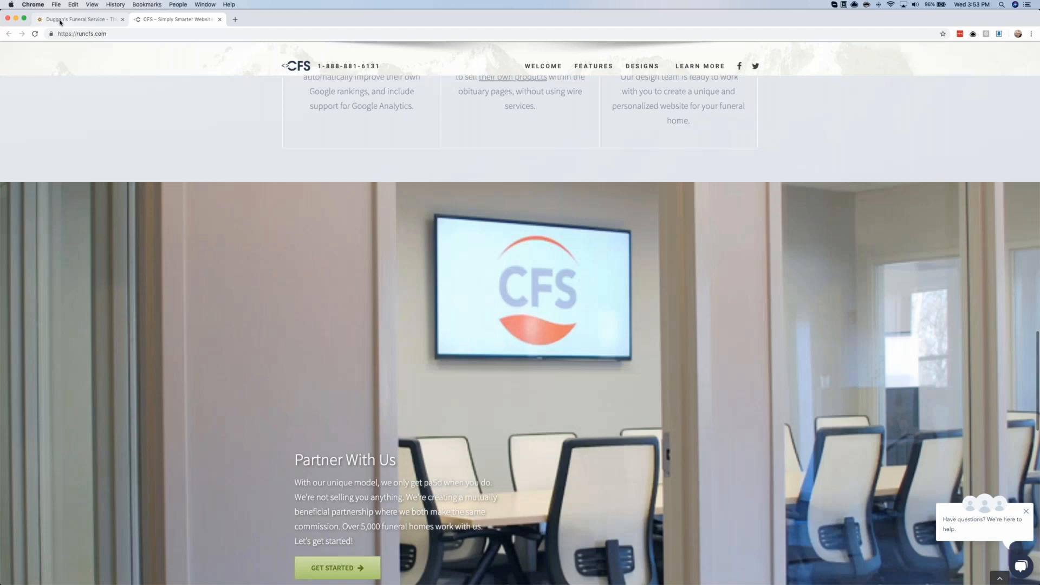
# Return to the Duggan's Funeral Service site and view the header and welcome area of its homepage
pyautogui.click(81, 19)
pyautogui.scroll(8, 275, 211)
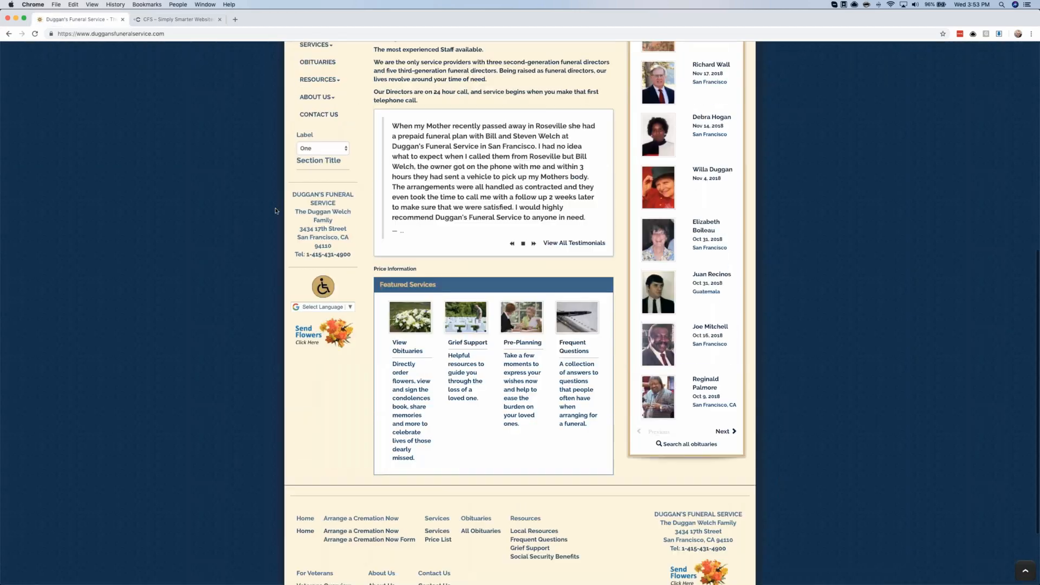
pyautogui.scroll(5, 275, 211)
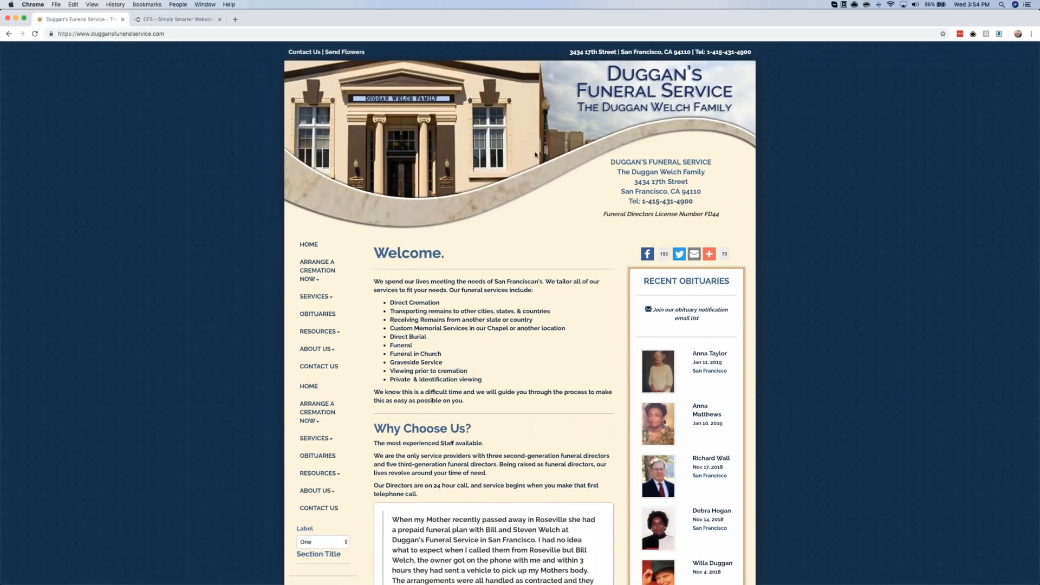
# Switch to Keynote and paste the copied slide after the Funeral Service Website Audit title slide
pyautogui.moveTo(669, 579)
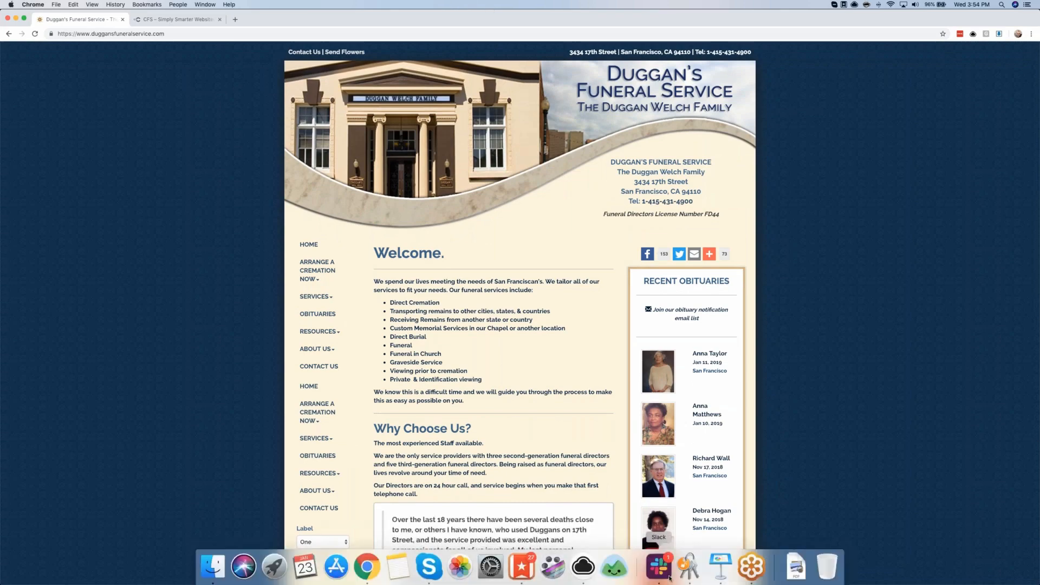
pyautogui.click(716, 575)
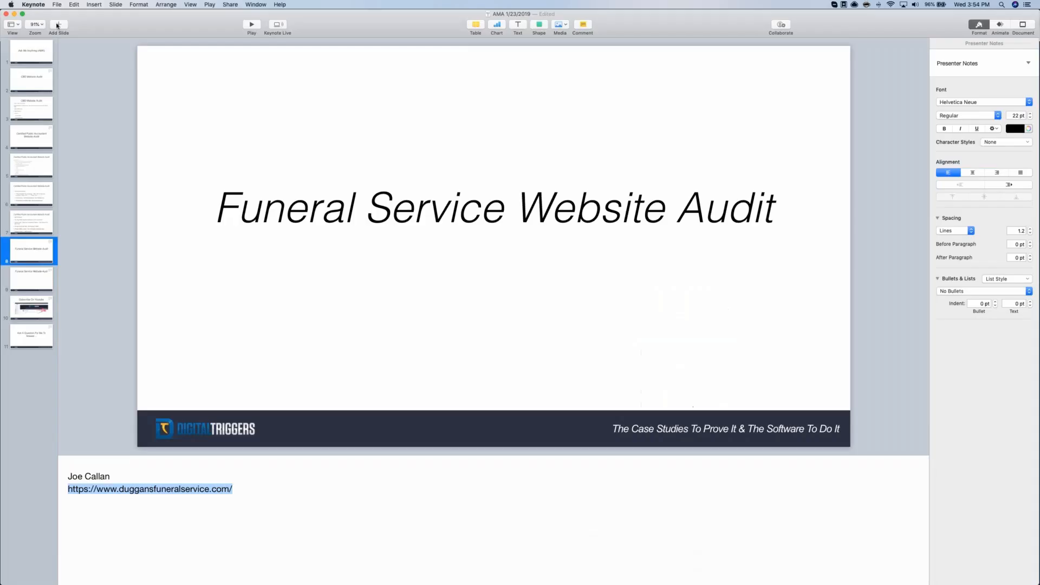
pyautogui.click(45, 257)
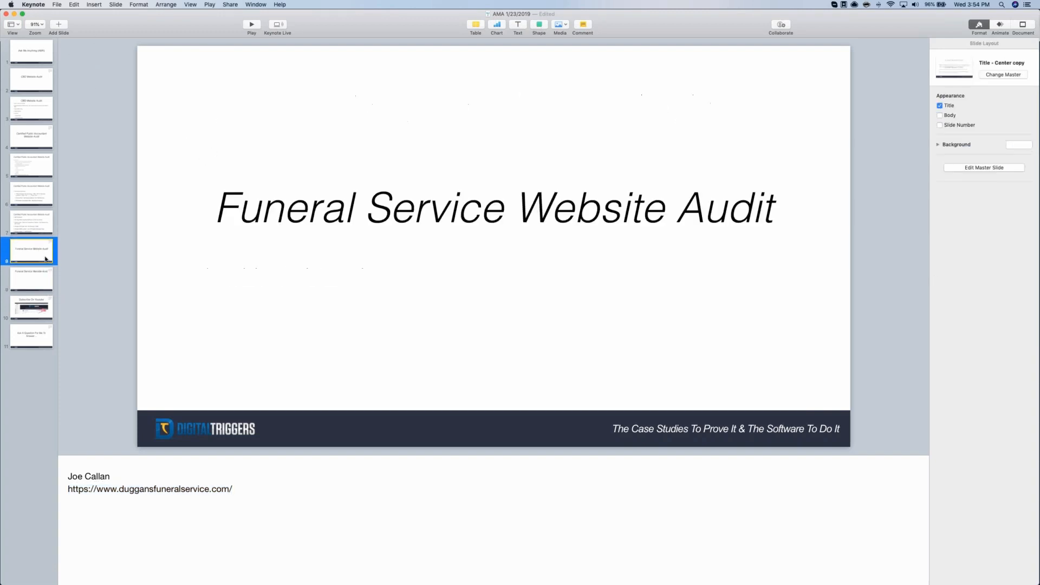
pyautogui.press('super+v')
# Clear the body, title and presenter notes from the pasted slide and save the presentation
pyautogui.click(347, 262)
pyautogui.press('Delete')
pyautogui.click(420, 131)
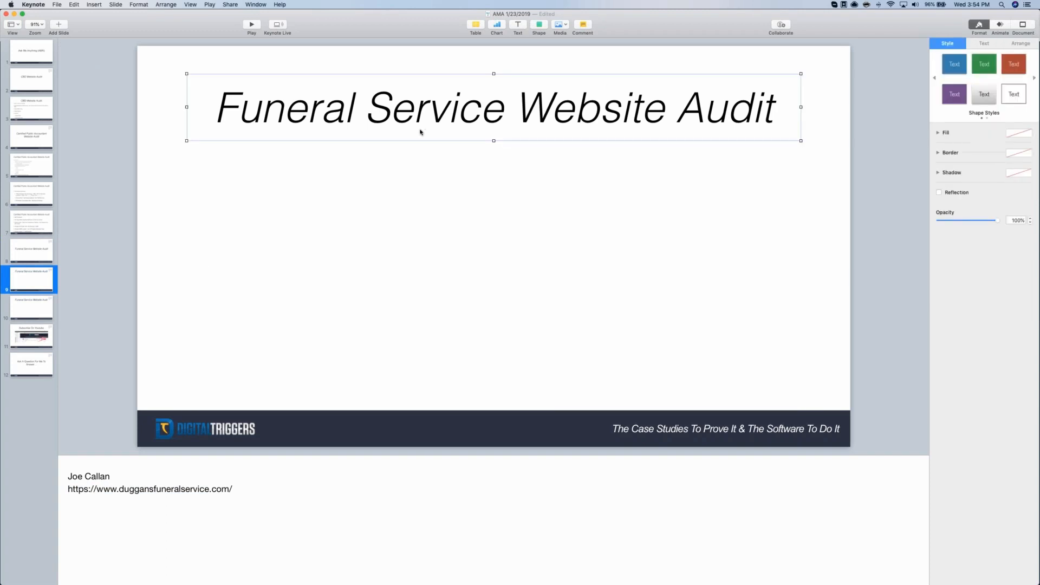
pyautogui.press('Delete')
pyautogui.press('super+a')
pyautogui.press('Delete')
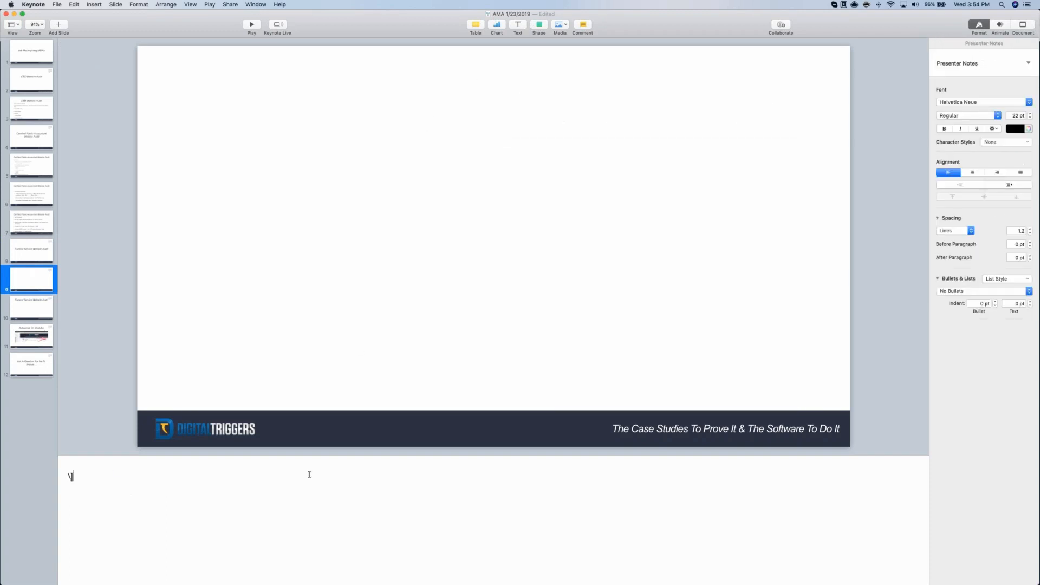
pyautogui.press('super+s')
# Insert a square shape on the blank slide and give it the unfilled, outlined shape style
pyautogui.click(543, 113)
pyautogui.click(539, 24)
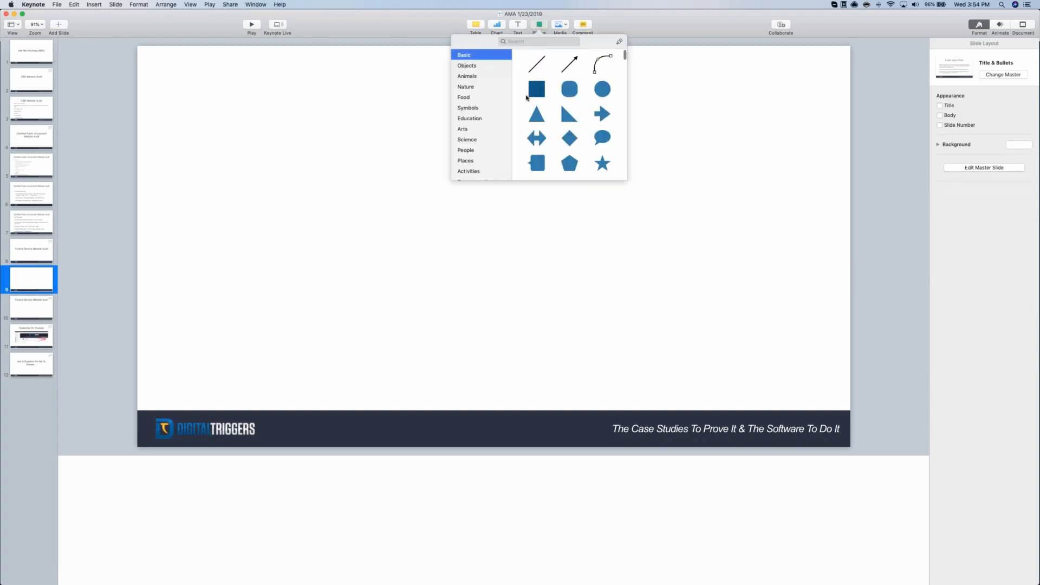
pyautogui.click(536, 89)
pyautogui.click(1015, 97)
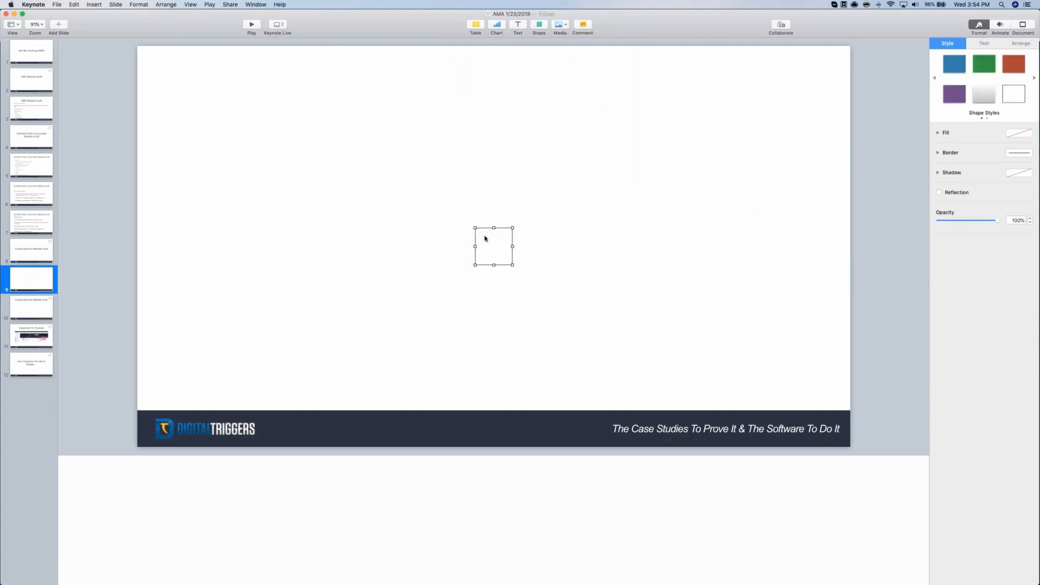
# Enlarge the outlined square into a large rectangular page frame and centre it horizontally above the slide's footer band
pyautogui.moveTo(485, 231); pyautogui.dragTo(240, 65)
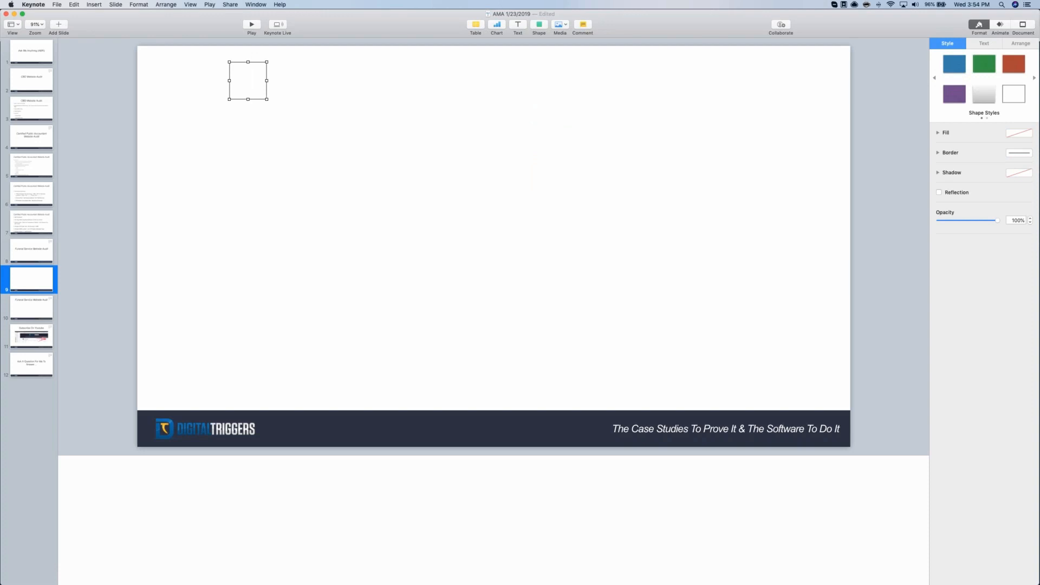
pyautogui.moveTo(267, 99); pyautogui.dragTo(715, 403)
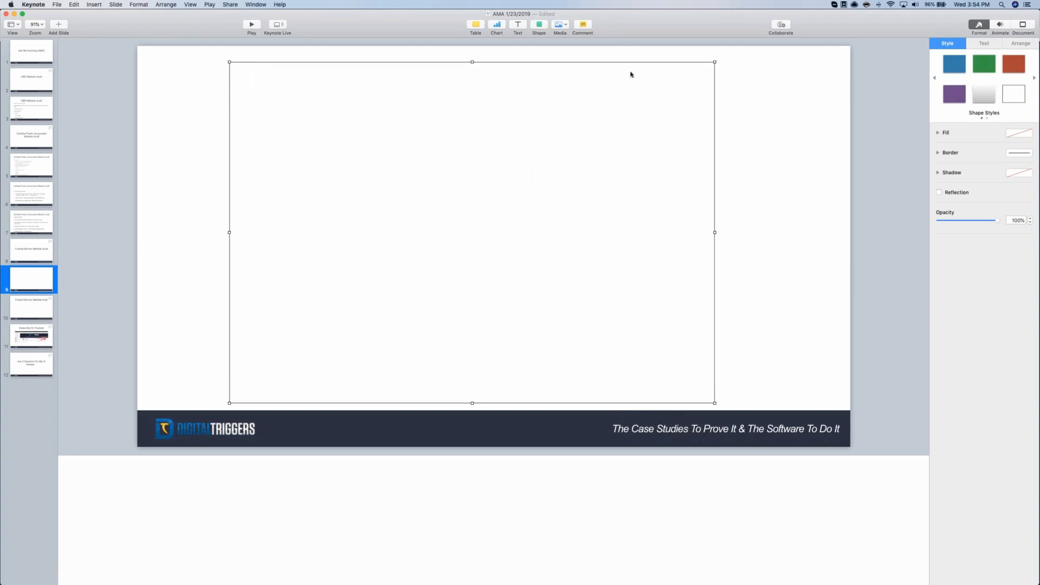
pyautogui.moveTo(638, 62); pyautogui.dragTo(659, 55)
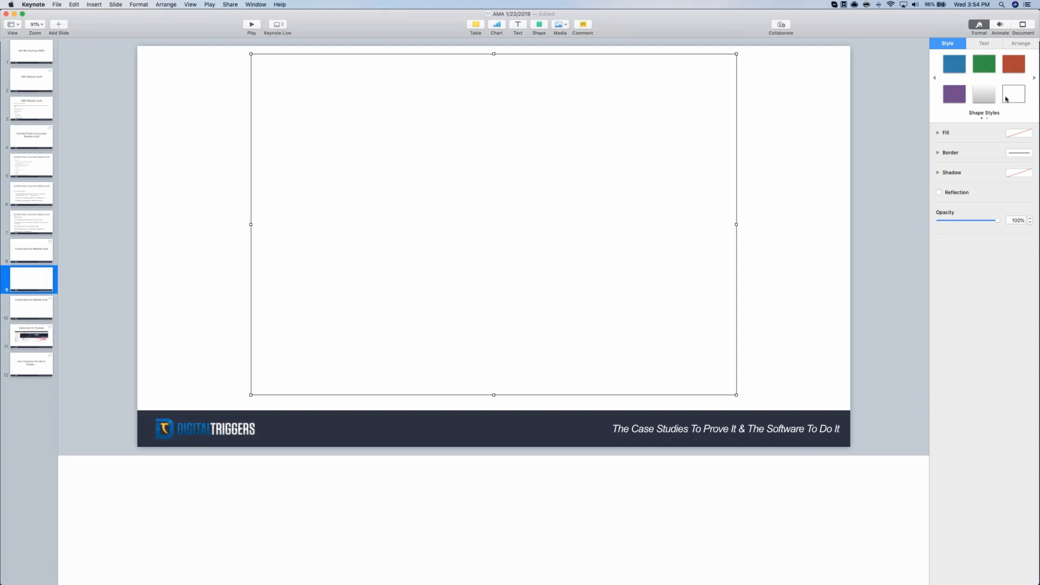
pyautogui.click(738, 125)
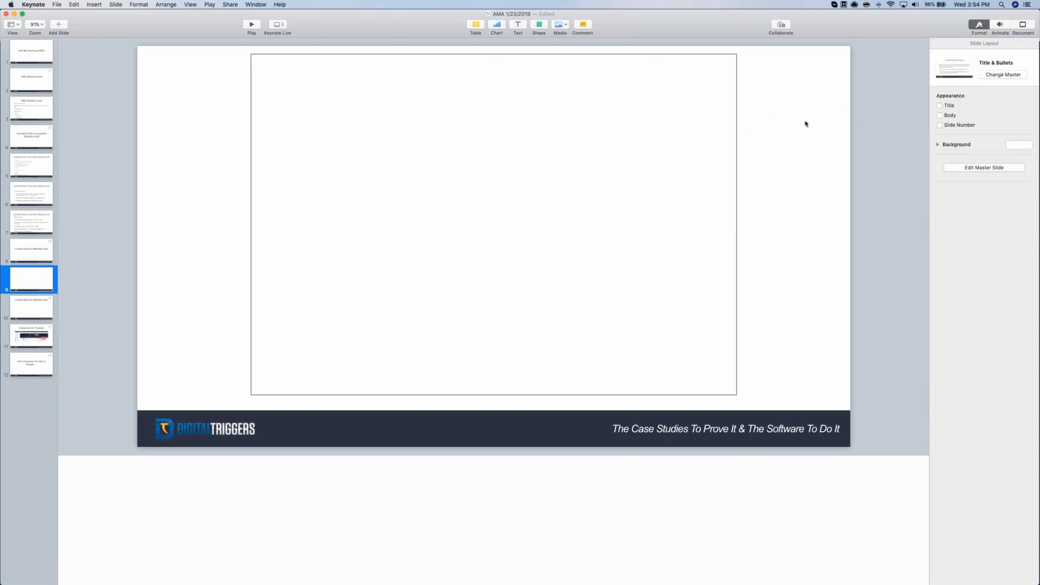
# Duplicate the large page frame and shrink the copy to a small, narrow rectangle
pyautogui.click(727, 54)
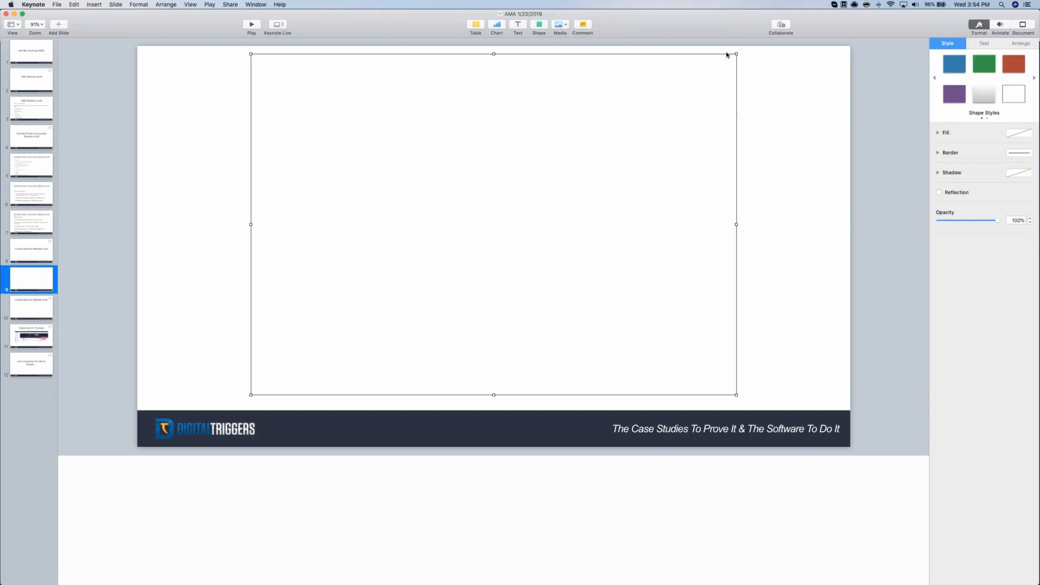
pyautogui.press('super+c')
pyautogui.press('super+v')
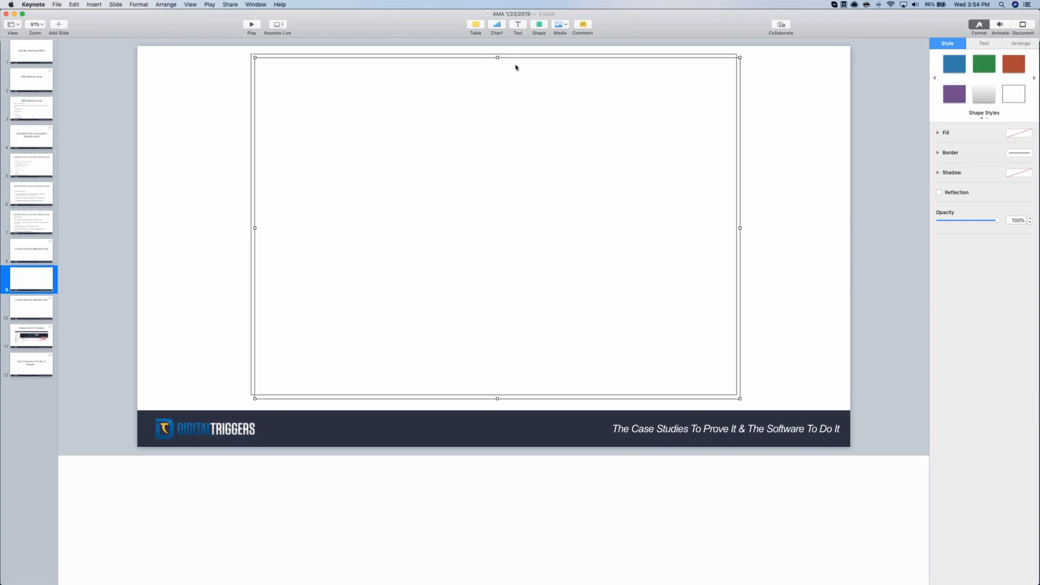
pyautogui.moveTo(515, 67); pyautogui.dragTo(521, 92)
pyautogui.moveTo(258, 82); pyautogui.dragTo(353, 92)
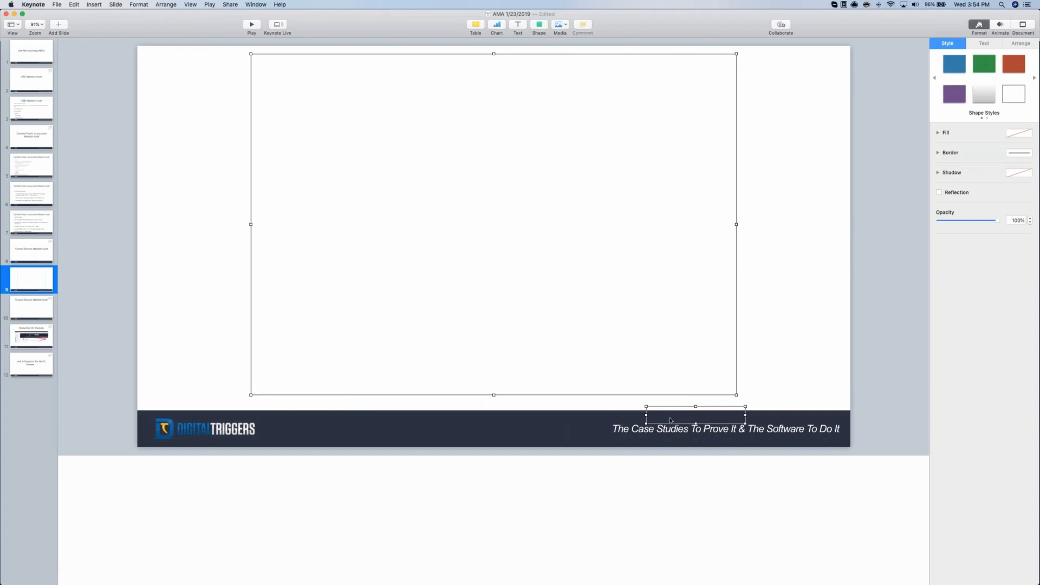
# Place the small rectangle inside the page frame's upper-left corner and enlarge it slightly
pyautogui.click(639, 407)
pyautogui.moveTo(671, 406); pyautogui.dragTo(282, 66)
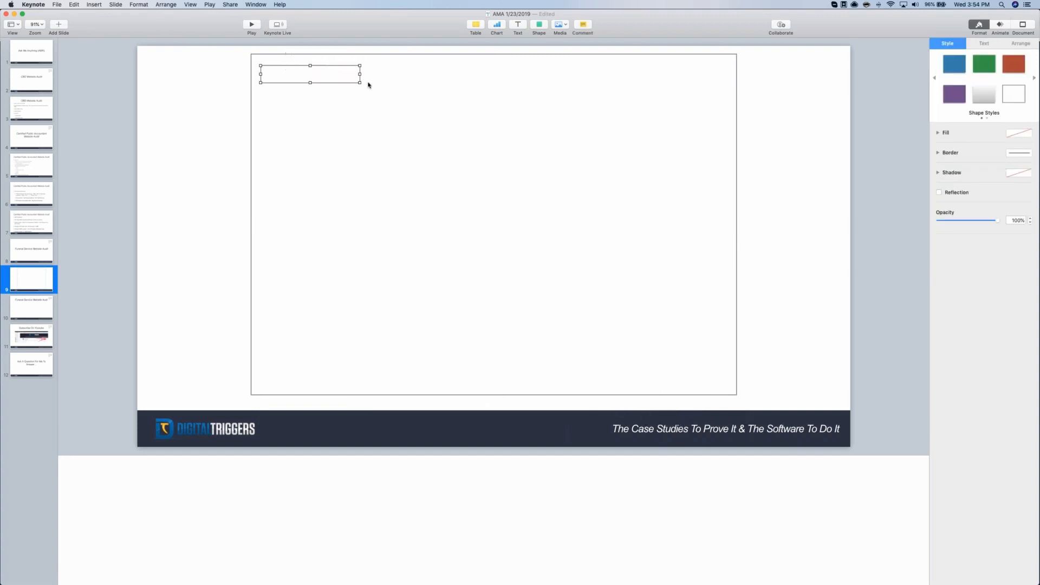
pyautogui.moveTo(359, 83); pyautogui.dragTo(383, 89)
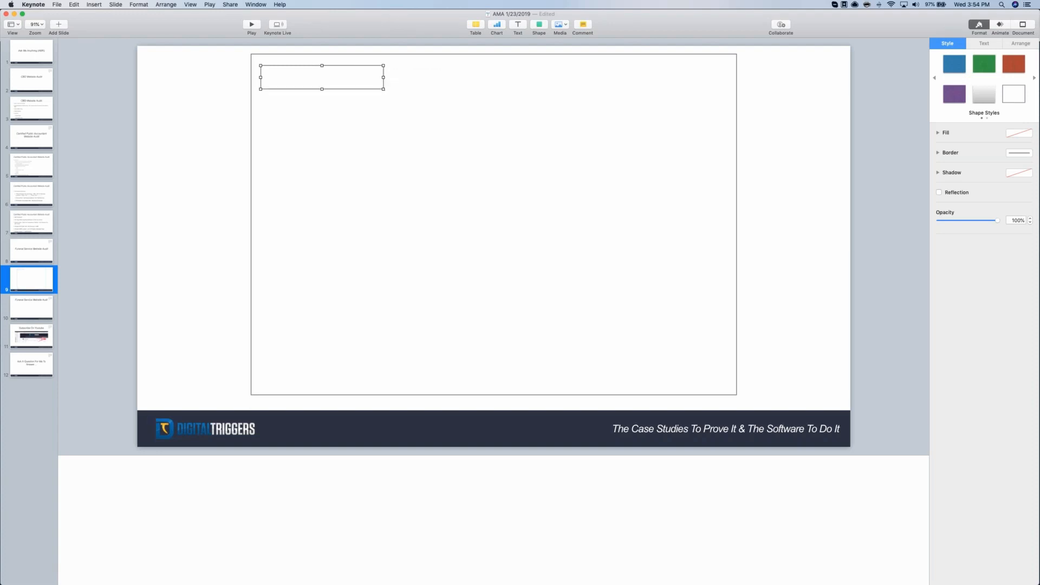
pyautogui.click(672, 137)
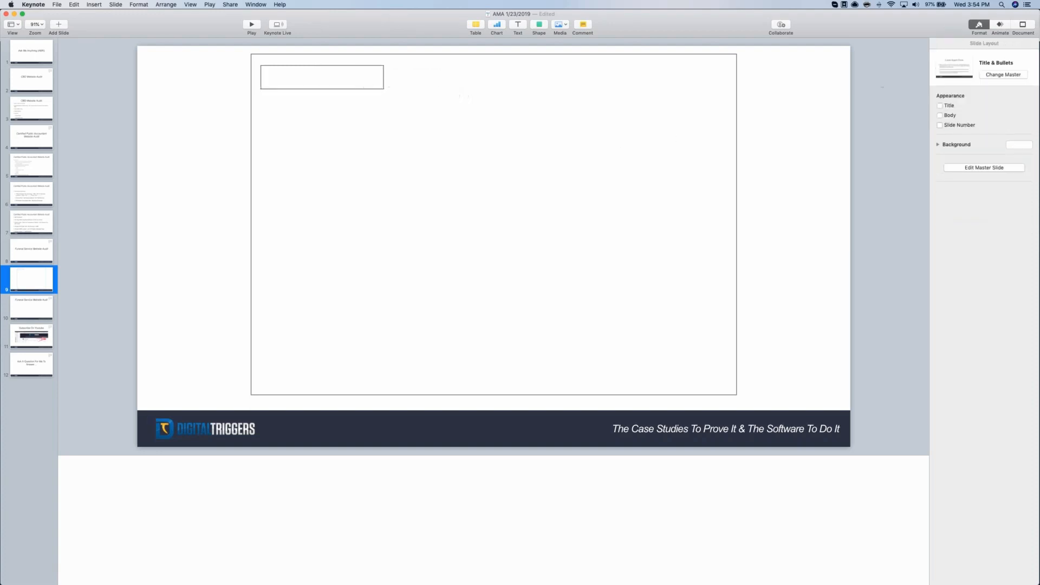
pyautogui.click(376, 69)
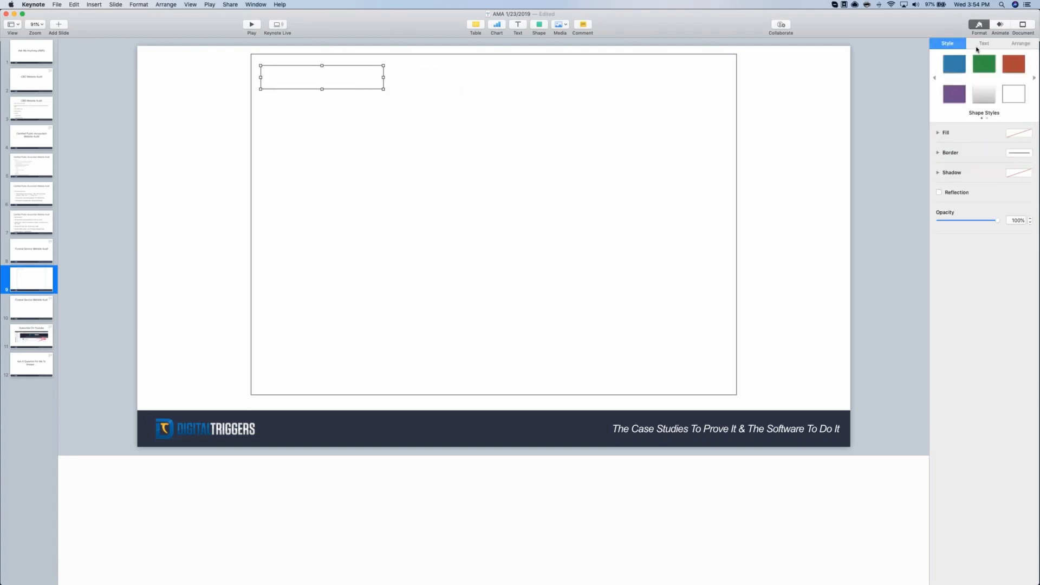
pyautogui.click(979, 44)
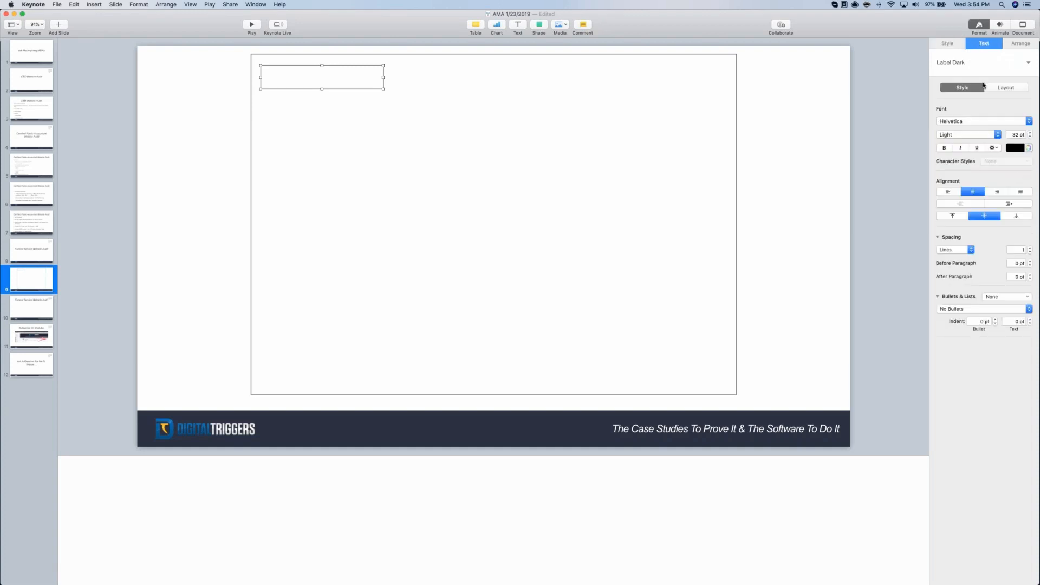
pyautogui.click(779, 131)
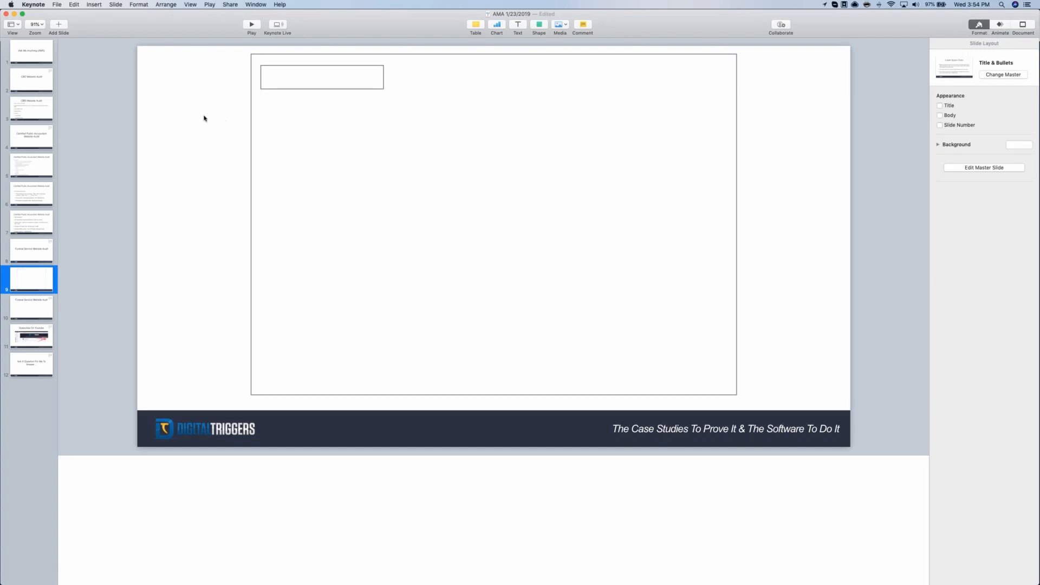
# Insert a text box, place it inside the small outlined rectangle and change its text to "Logo"
pyautogui.click(521, 25)
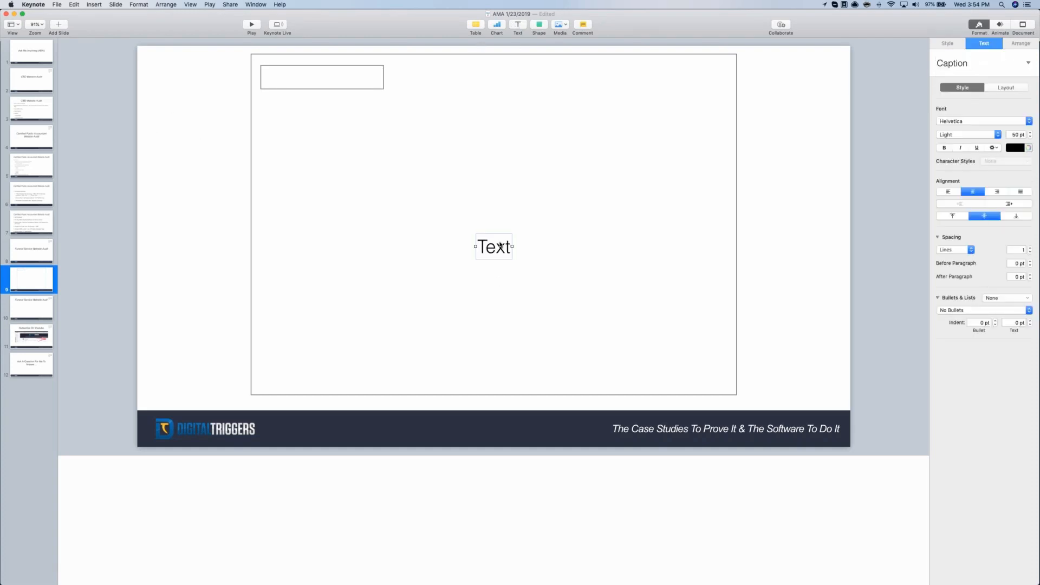
pyautogui.moveTo(500, 246); pyautogui.dragTo(299, 77)
pyautogui.press('Escape')
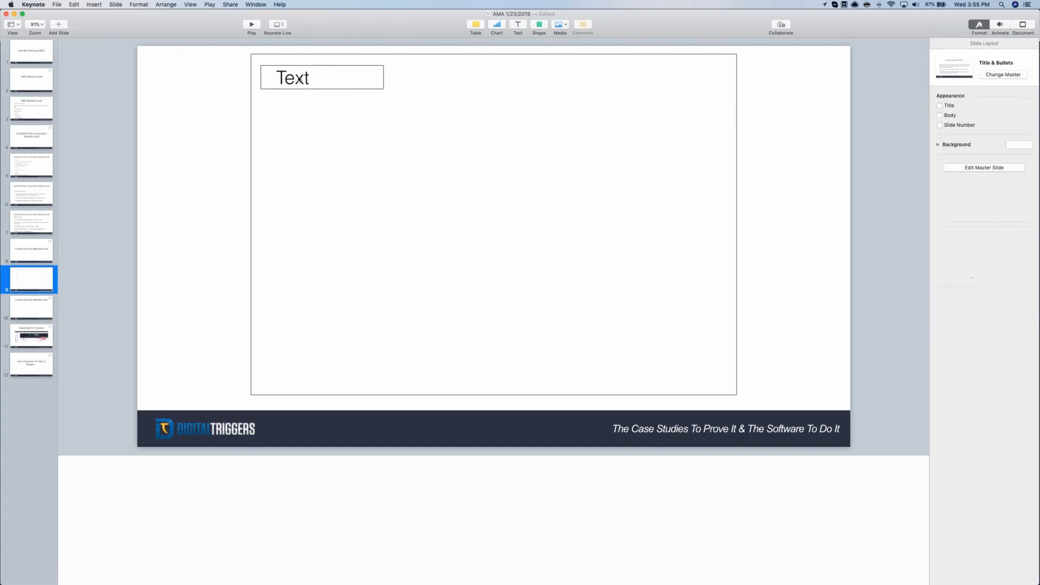
pyautogui.click(299, 80)
pyautogui.doubleClick(298, 82)
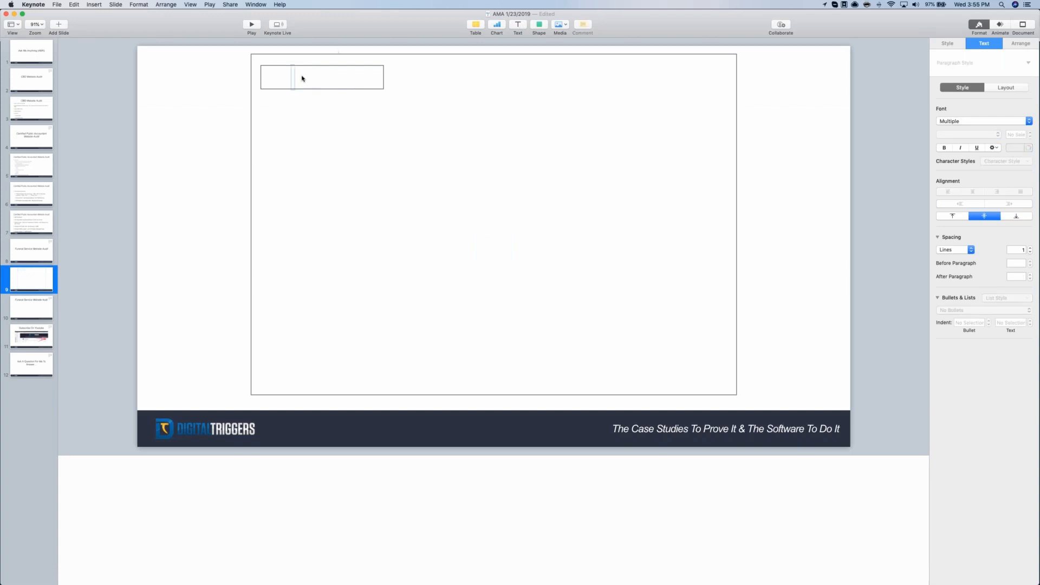
pyautogui.click(302, 79)
pyautogui.write('Logo')
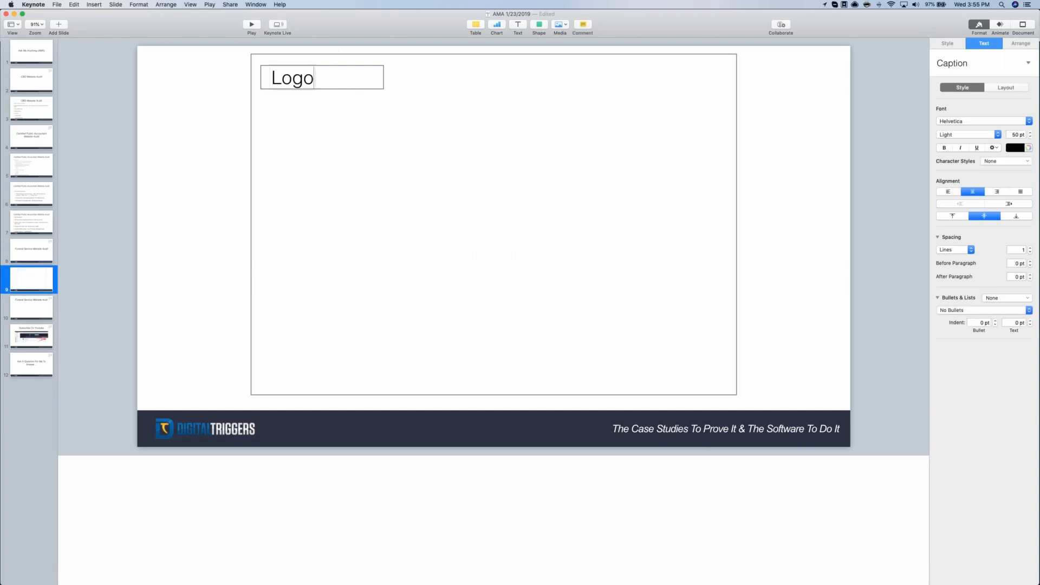
# Centre the "Logo" label inside its small outlined rectangle
pyautogui.click(310, 123)
pyautogui.moveTo(303, 82); pyautogui.dragTo(325, 84)
pyautogui.click(357, 85)
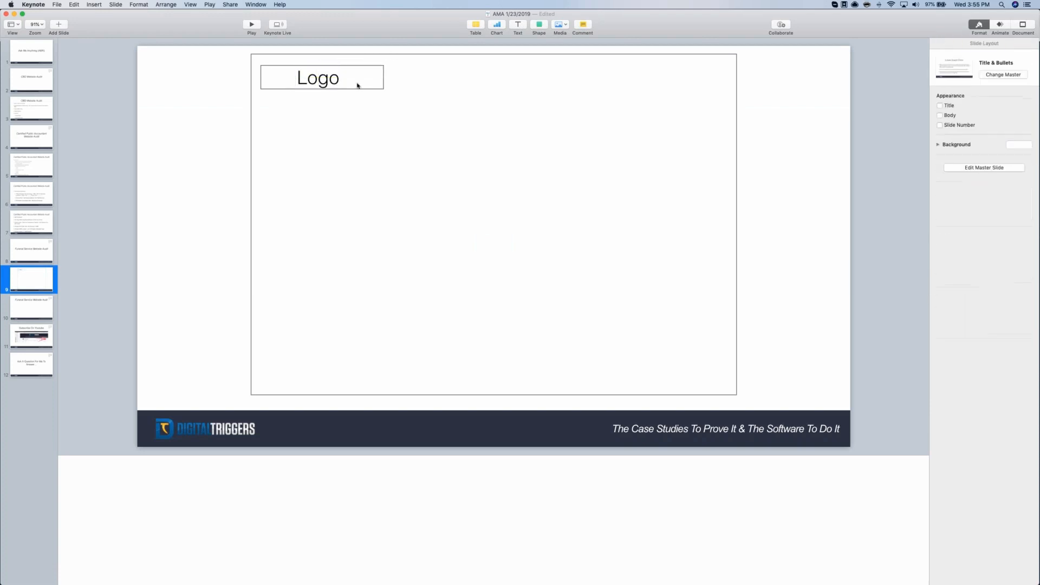
# Duplicate the Logo label with its outlined rectangle and place the copy in the page frame's upper-right corner
pyautogui.click(318, 80)
pyautogui.press('cmd+c')
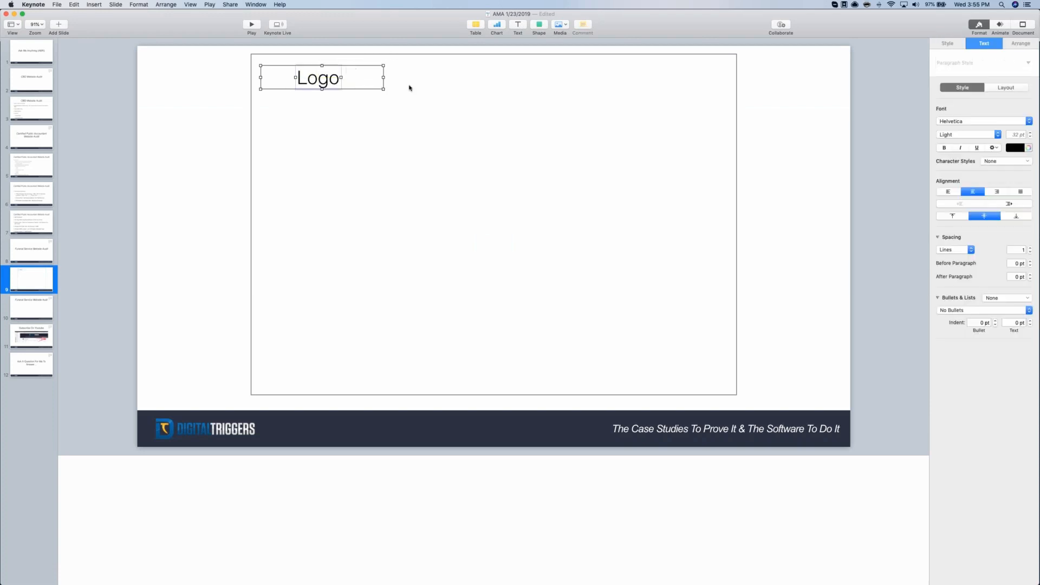
pyautogui.press('cmd+v')
pyautogui.moveTo(372, 70); pyautogui.dragTo(708, 69)
pyautogui.click(695, 120)
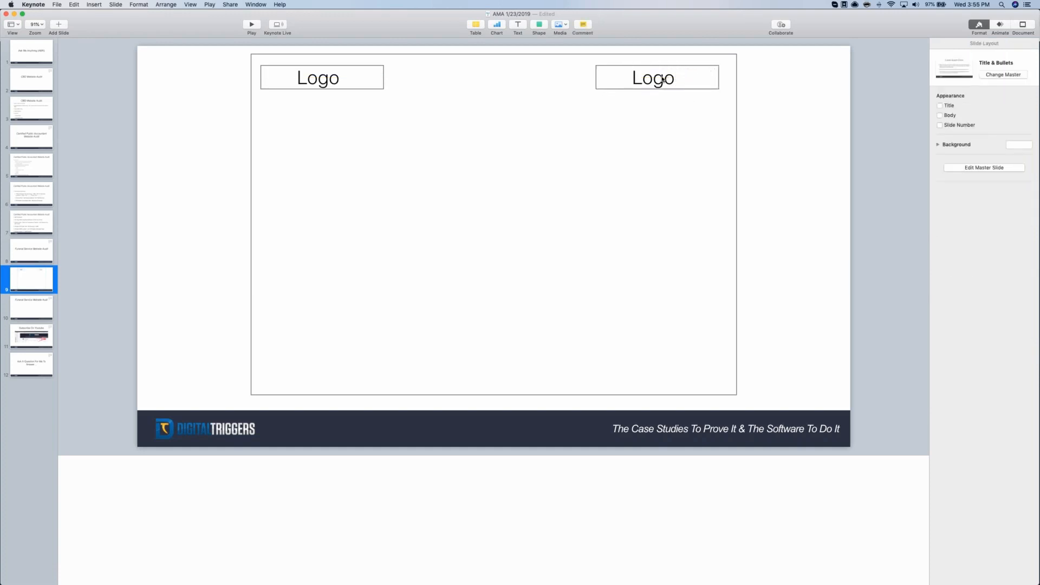
# Change the copied label in the page frame's upper-right corner to "Phone Number"
pyautogui.click(693, 71)
pyautogui.click(666, 82)
pyautogui.doubleClick(666, 82)
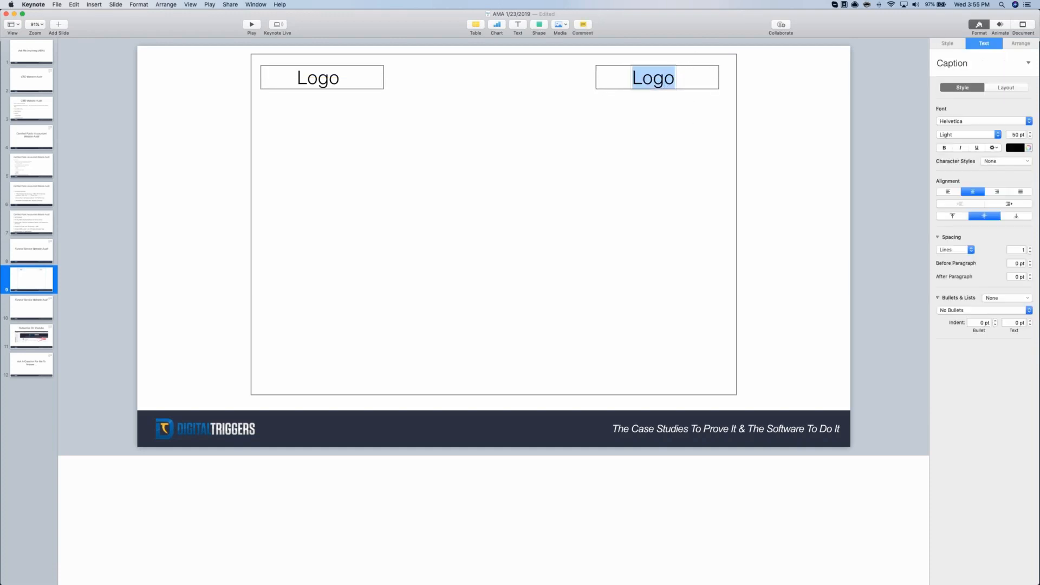
pyautogui.write('Phone Number')
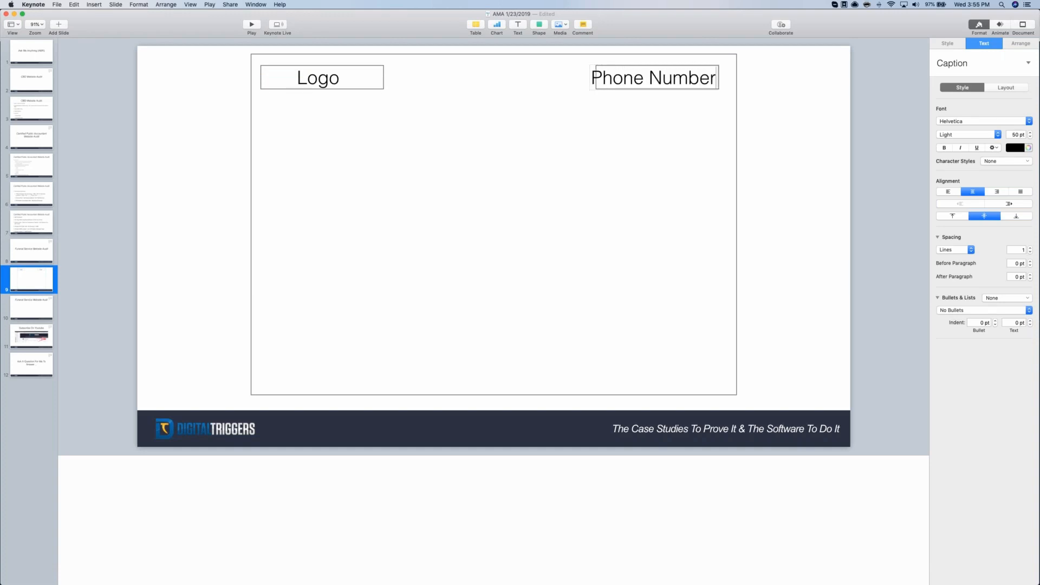
pyautogui.press('super+s')
pyautogui.click(644, 140)
# Extend the "Phone Number" text box slightly beyond the left edge of its outlined rectangle
pyautogui.doubleClick(657, 83)
pyautogui.click(589, 116)
pyautogui.click(595, 84)
pyautogui.moveTo(595, 78); pyautogui.dragTo(586, 78)
pyautogui.click(606, 105)
pyautogui.click(591, 84)
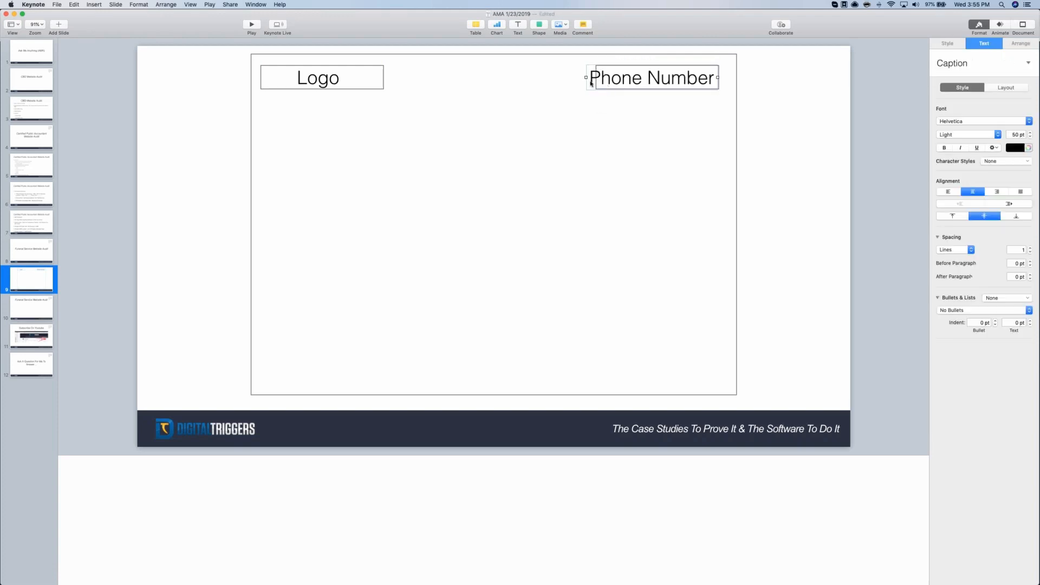
# Set the "Phone Number" text size to 45 pt and centre the label within its outlined rectangle
pyautogui.tripleClick(626, 80)
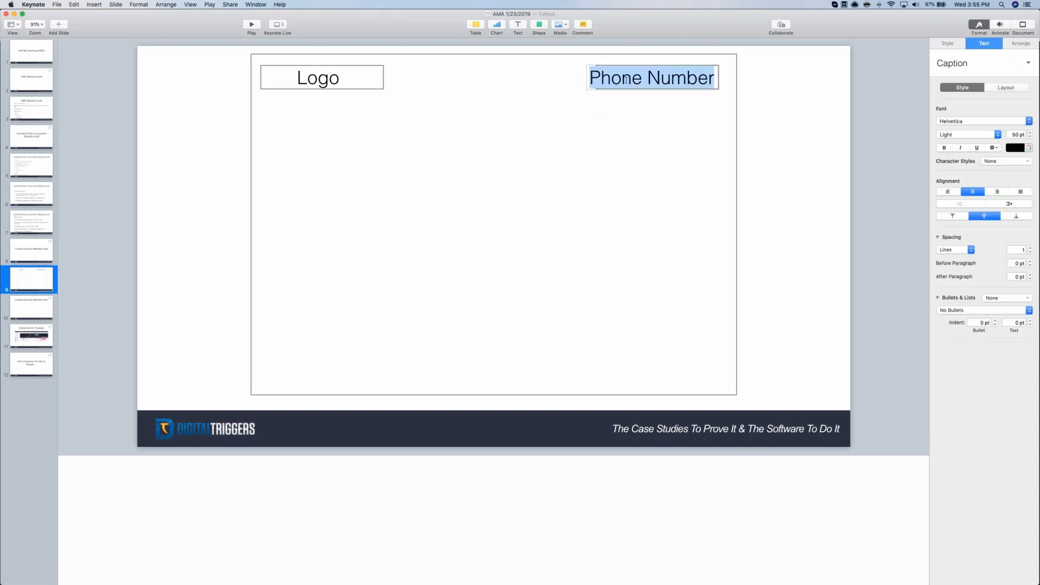
pyautogui.click(1028, 136)
pyautogui.click(1028, 135)
pyautogui.click(1029, 136)
pyautogui.click(1029, 136)
pyautogui.click(1029, 136)
pyautogui.click(670, 134)
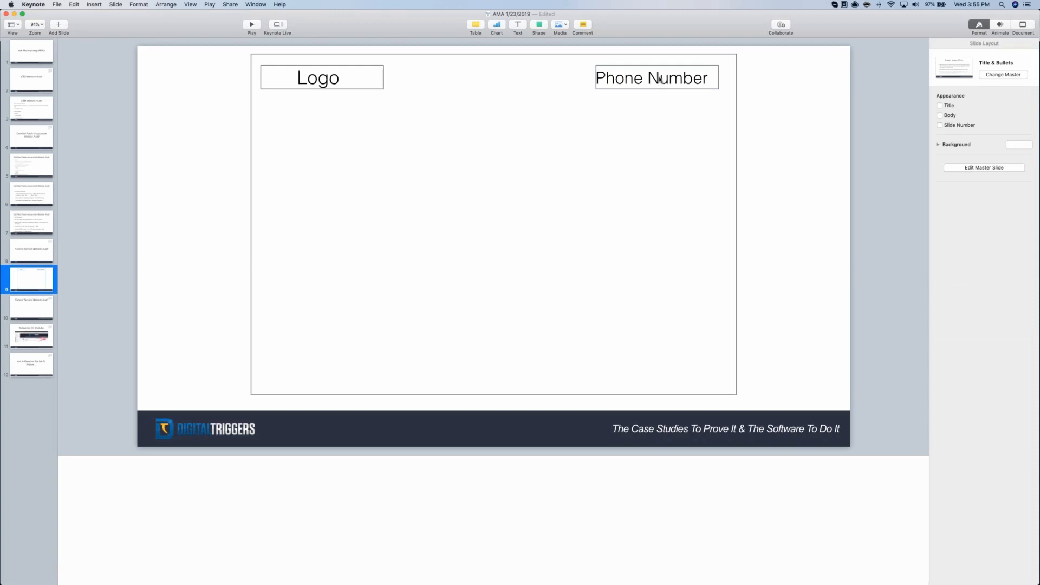
pyautogui.moveTo(659, 79); pyautogui.dragTo(661, 80)
pyautogui.click(684, 113)
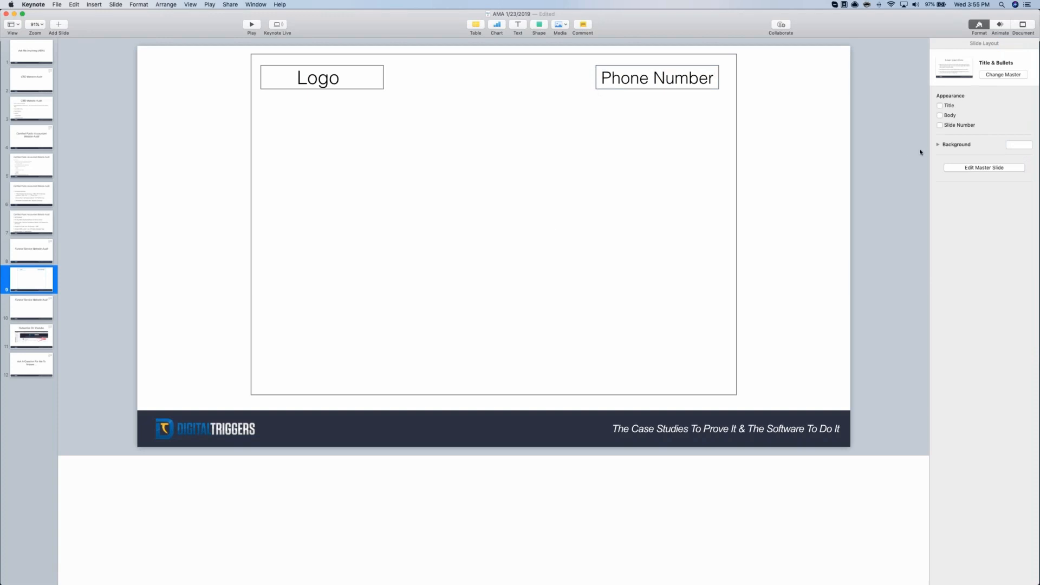
pyautogui.click(999, 25)
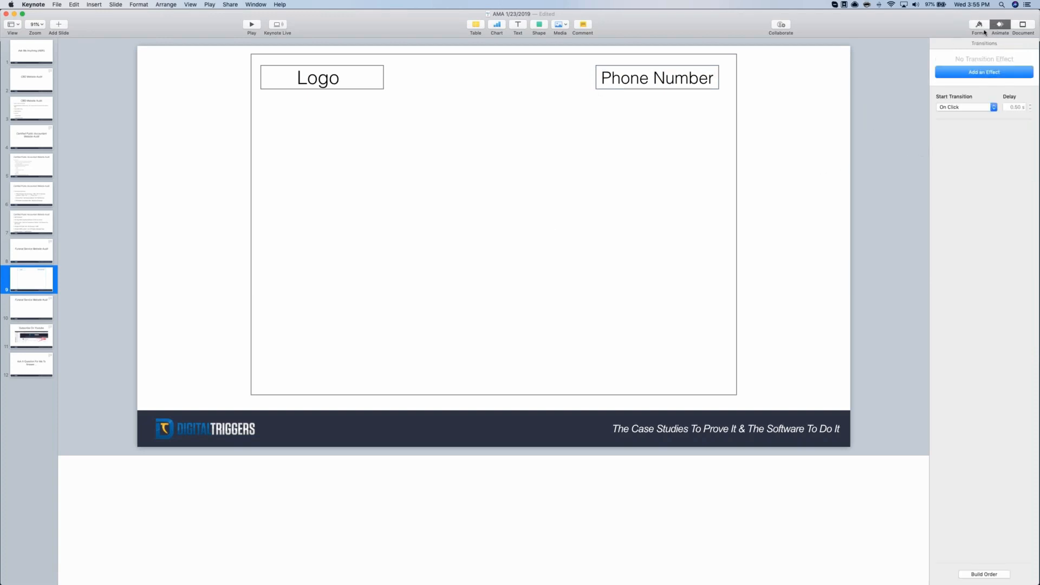
pyautogui.click(978, 24)
pyautogui.click(699, 76)
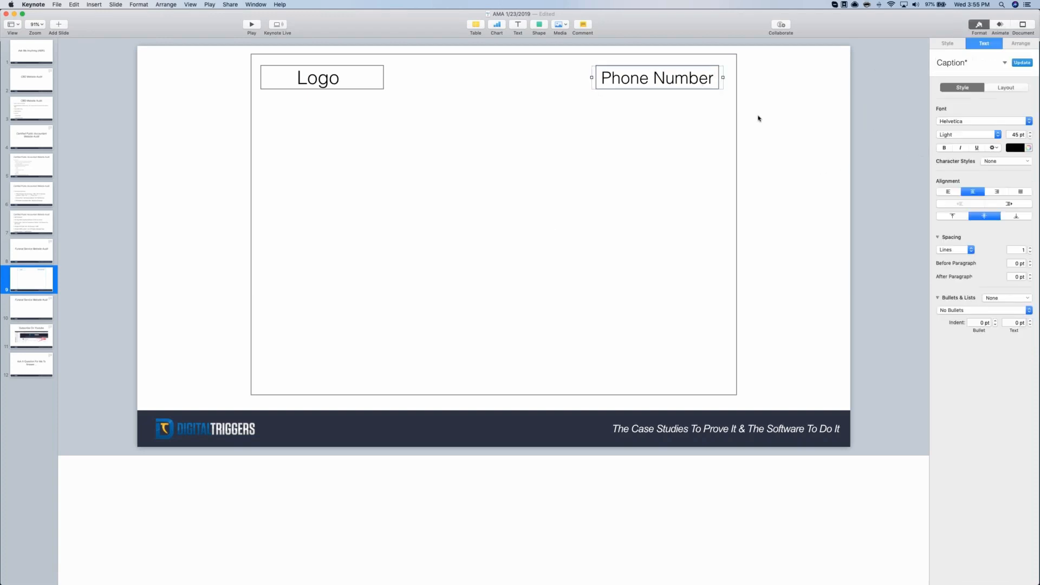
pyautogui.click(700, 119)
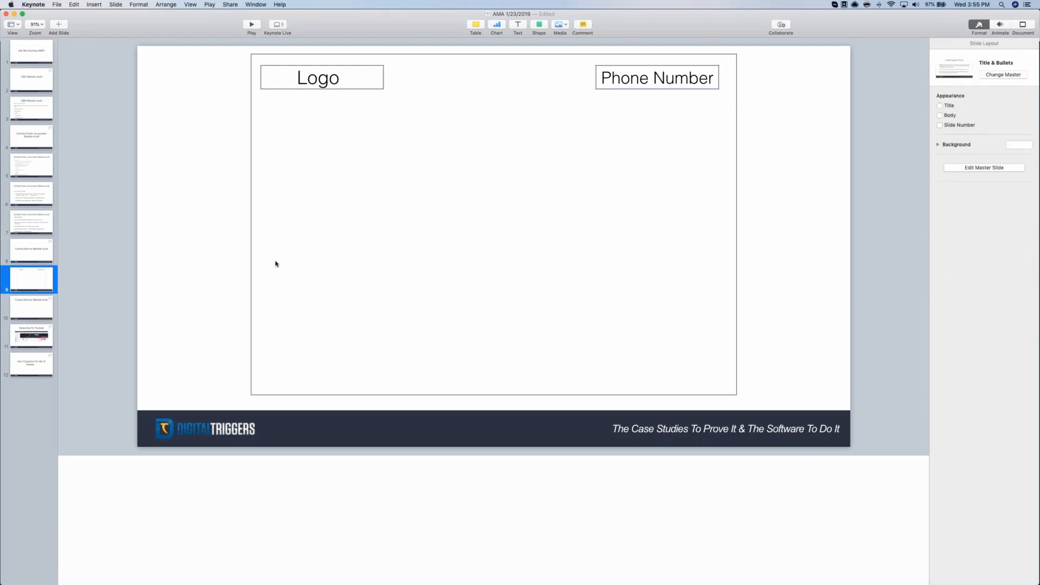
# Shrink the outlined rectangle around "Phone Number" and set the label's text size to 39 pt
pyautogui.click(596, 68)
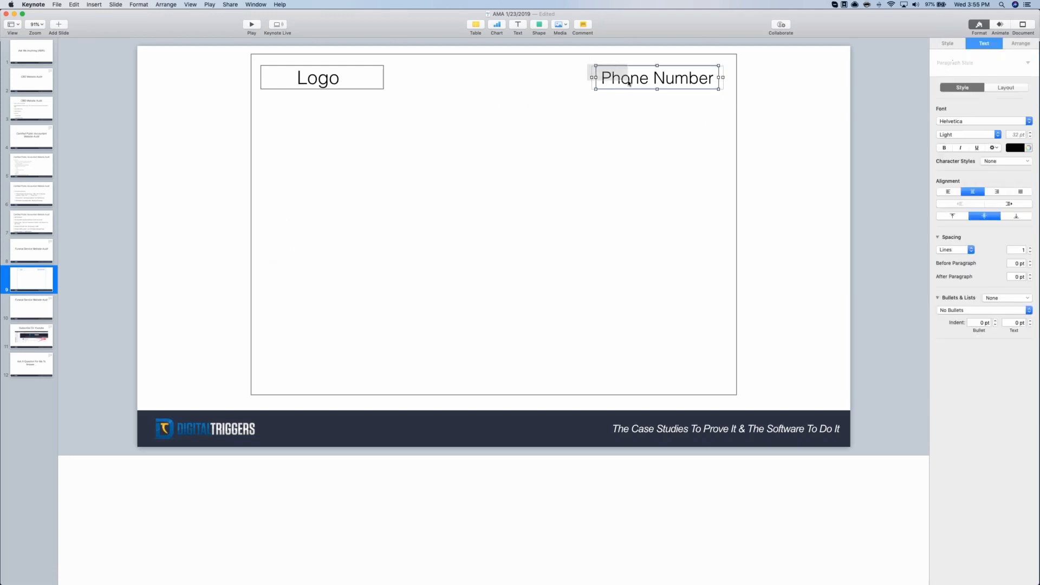
pyautogui.moveTo(678, 66); pyautogui.dragTo(703, 91)
pyautogui.doubleClick(686, 84)
pyautogui.tripleClick(687, 84)
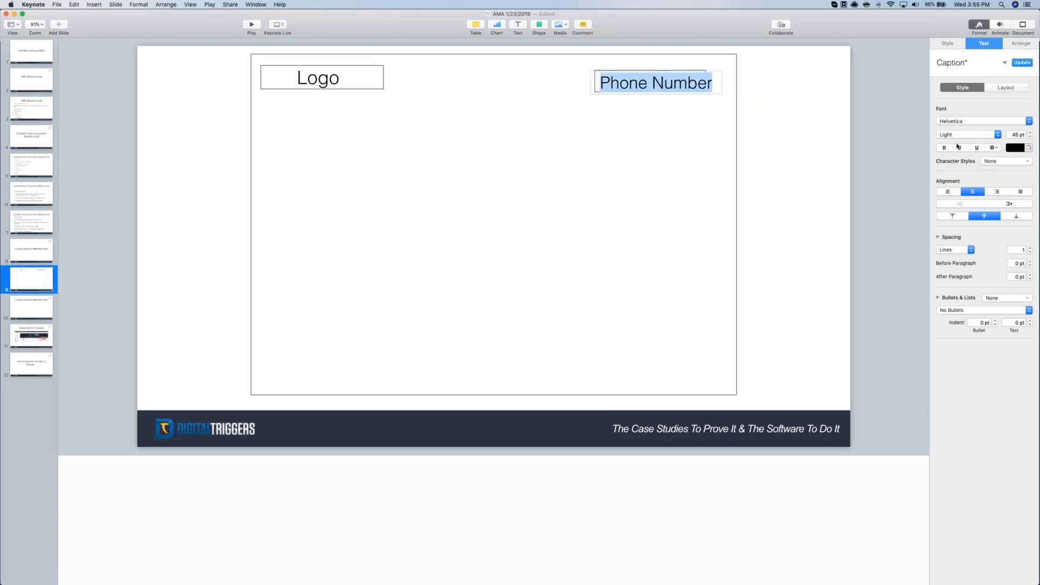
pyautogui.click(1031, 137)
pyautogui.click(1031, 136)
pyautogui.click(1031, 136)
pyautogui.click(1030, 136)
pyautogui.click(1031, 136)
pyautogui.click(1030, 136)
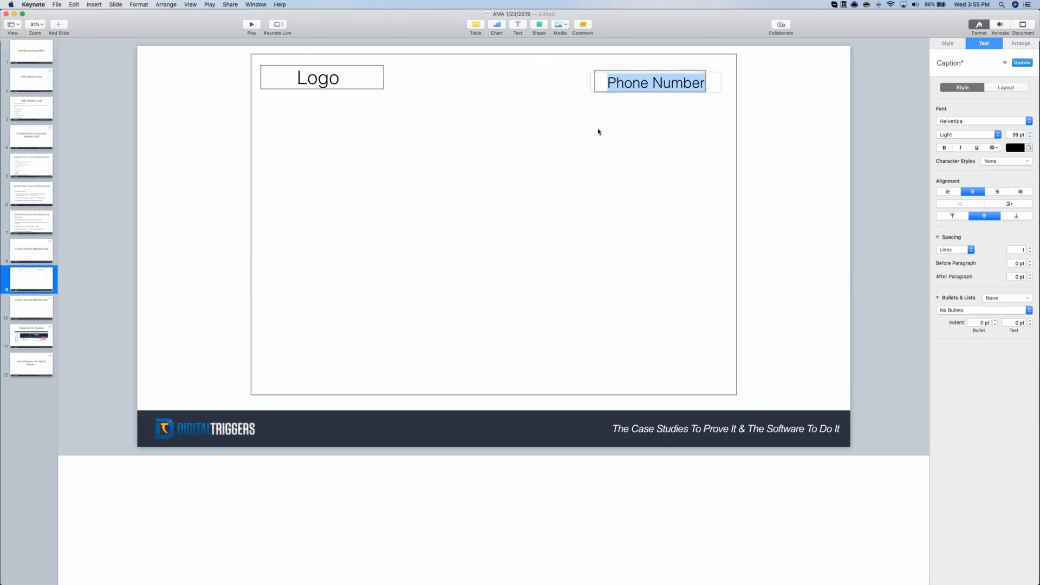
pyautogui.click(599, 131)
# Duplicate the "Phone Number" label just above the original and set the copy's text size to 30 pt
pyautogui.moveTo(647, 84); pyautogui.dragTo(655, 72)
pyautogui.press('super+d')
pyautogui.tripleClick(677, 67)
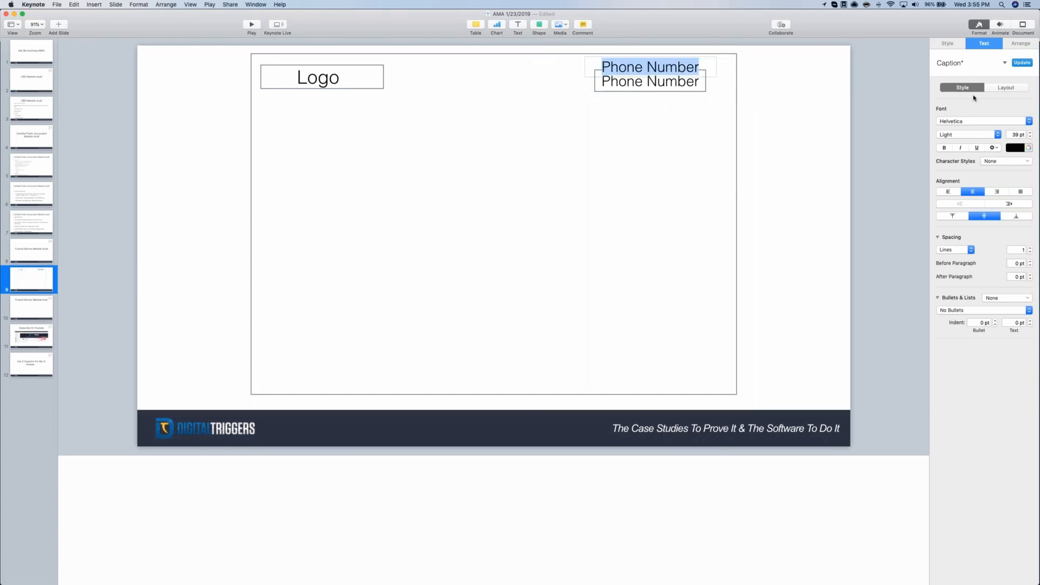
pyautogui.click(1030, 136)
pyautogui.click(1030, 137)
pyautogui.click(1030, 137)
pyautogui.click(1030, 137)
pyautogui.click(1030, 137)
pyautogui.click(1029, 136)
pyautogui.click(1030, 136)
pyautogui.click(1030, 137)
pyautogui.click(1030, 136)
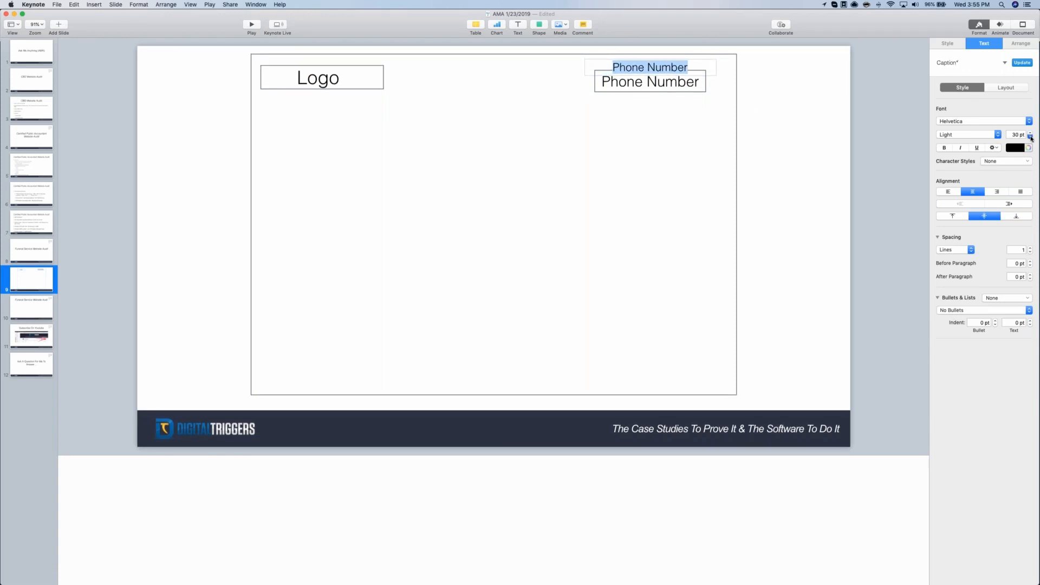
pyautogui.click(526, 88)
# Replace the text of the small upper label with "Call Now For 20% OFF!"
pyautogui.doubleClick(636, 68)
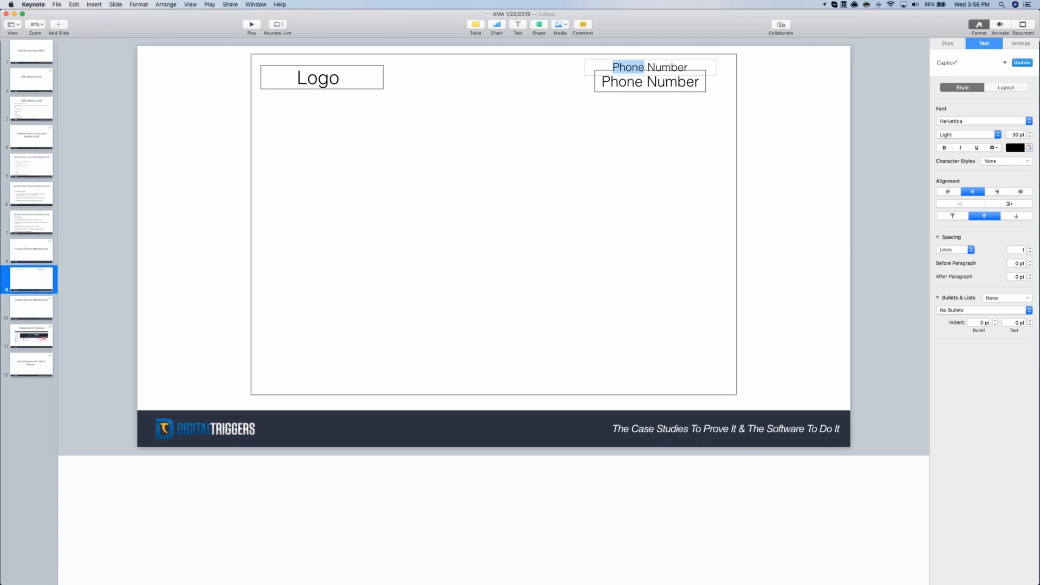
pyautogui.press('super+a')
pyautogui.write('Call')
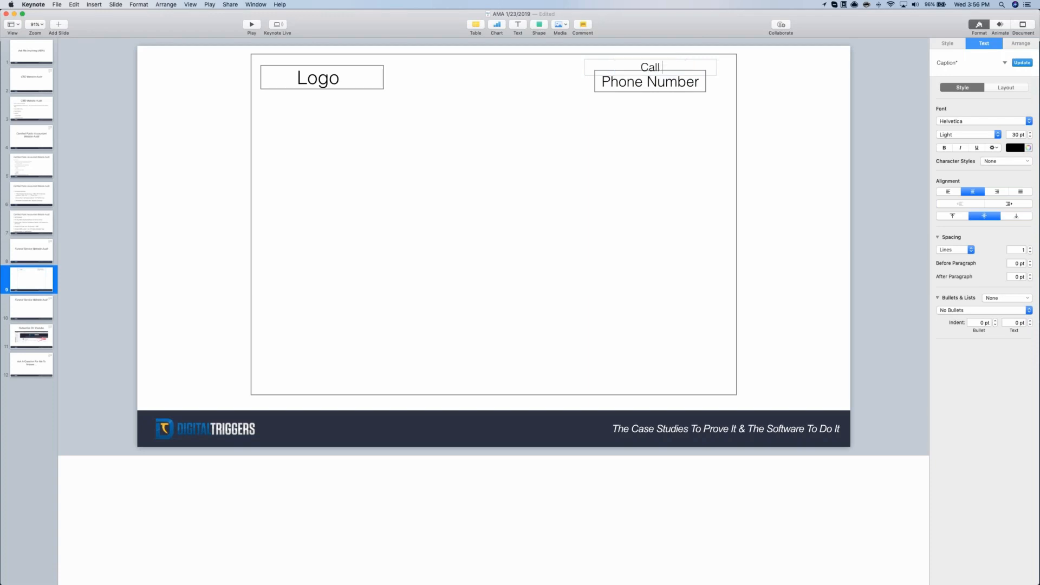
pyautogui.write(' NOve For')
pyautogui.press('BackSpace')
pyautogui.press('BackSpace')
pyautogui.press('BackSpace')
pyautogui.press('BackSpace')
pyautogui.press('BackSpace')
pyautogui.press('BackSpace')
pyautogui.write('ow For 20% OFF!')
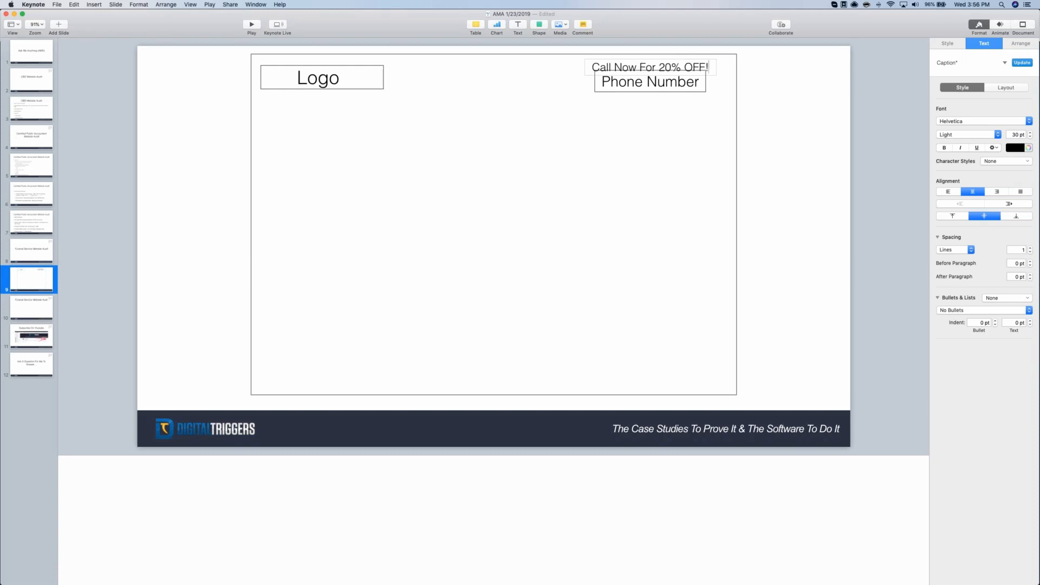
# Shift the "Call Now For 20% OFF!" and "Phone Number" labels down slightly together
pyautogui.click(673, 111)
pyautogui.moveTo(677, 83); pyautogui.dragTo(665, 72)
pyautogui.click(670, 117)
# Colour the "Call Now For 20% OFF!" text green
pyautogui.doubleClick(667, 72)
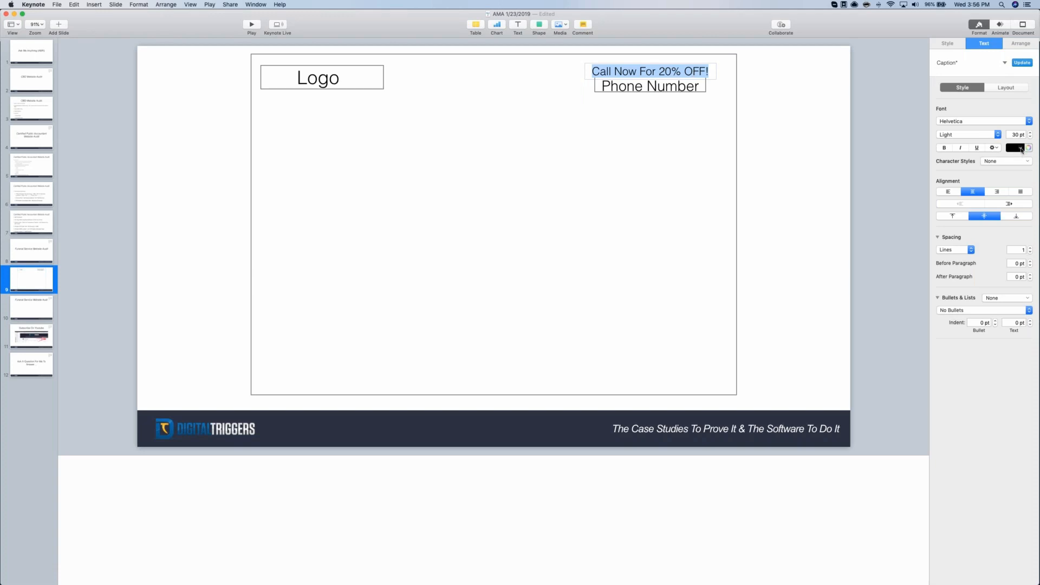
pyautogui.click(1015, 147)
pyautogui.click(963, 174)
pyautogui.click(670, 113)
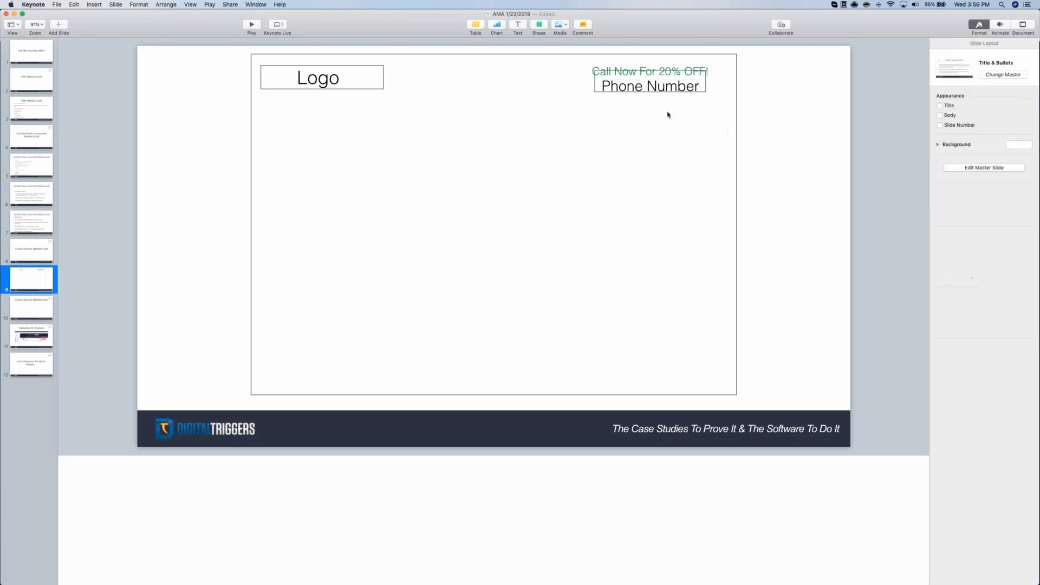
# Colour the "Phone Number" text red
pyautogui.click(664, 87)
pyautogui.tripleClick(681, 85)
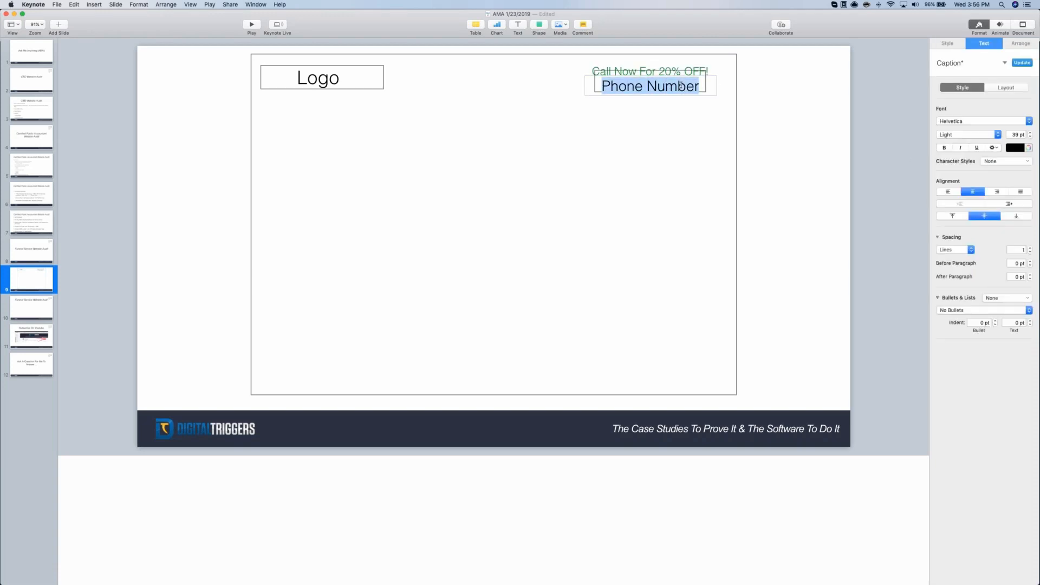
pyautogui.click(1017, 148)
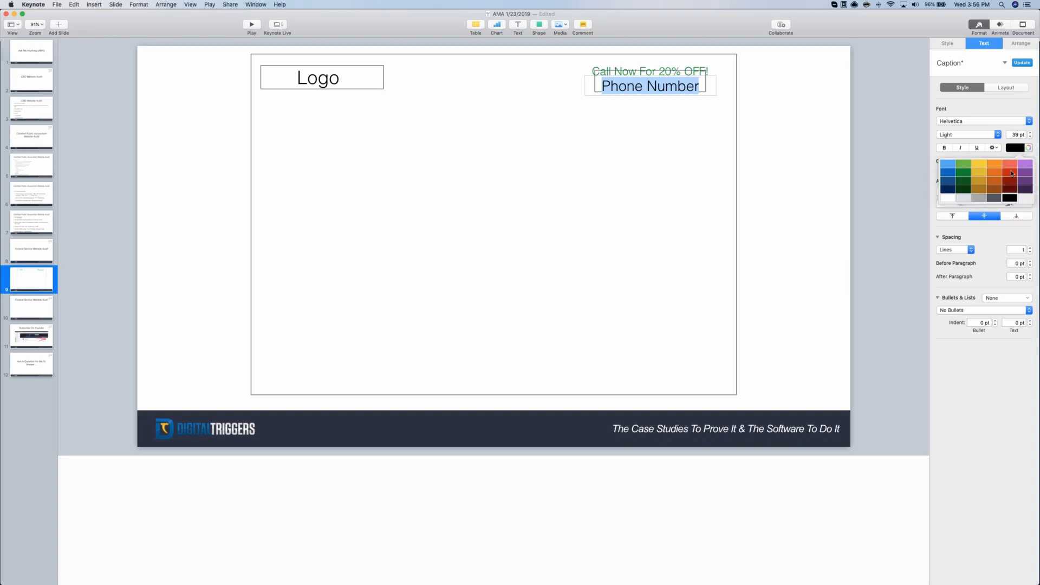
pyautogui.click(1010, 173)
pyautogui.click(670, 128)
# Delete the final letter of the red "Phone Number" label
pyautogui.click(670, 58)
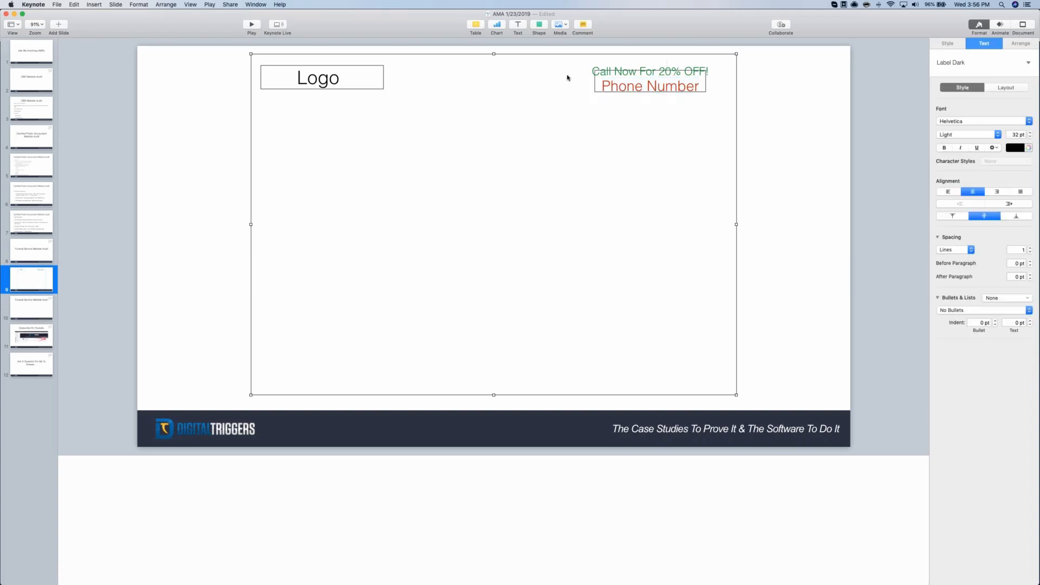
pyautogui.click(566, 76)
pyautogui.click(641, 79)
pyautogui.click(704, 86)
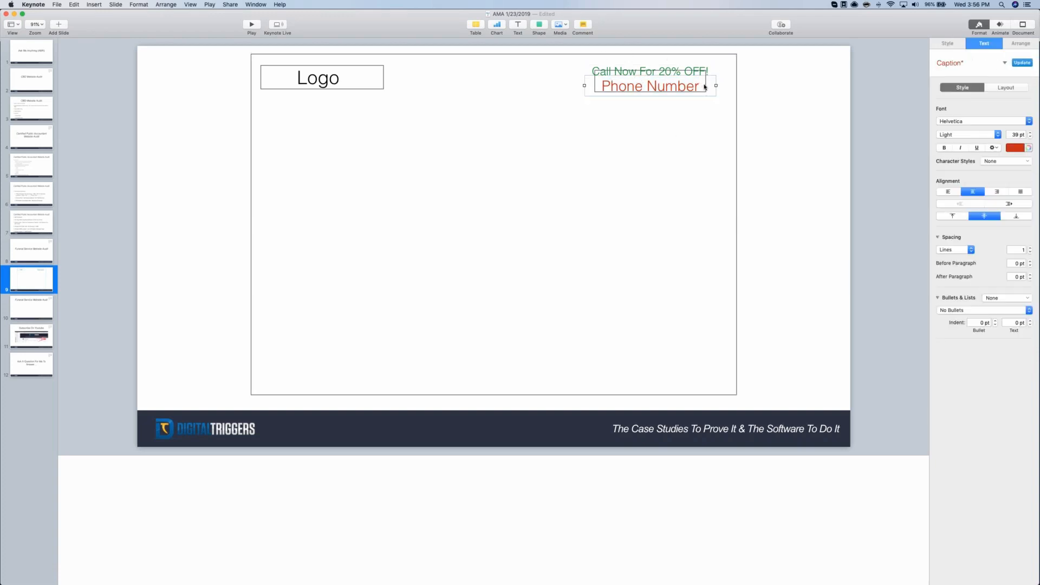
pyautogui.press('BackSpace')
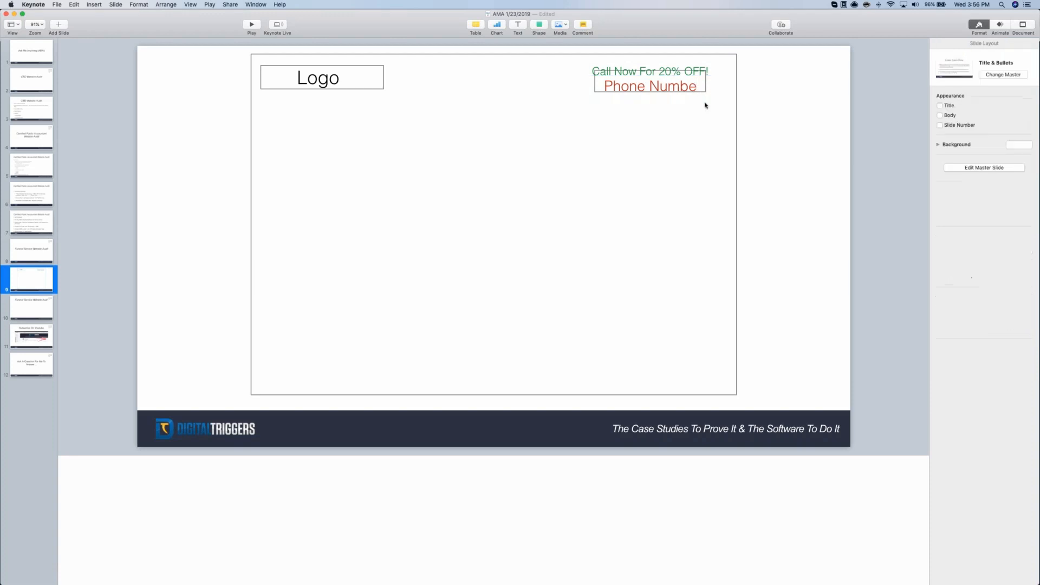
# Add the missing final "r" so the red label reads "Phone Number"
pyautogui.doubleClick(683, 87)
pyautogui.click(700, 85)
pyautogui.write('r')
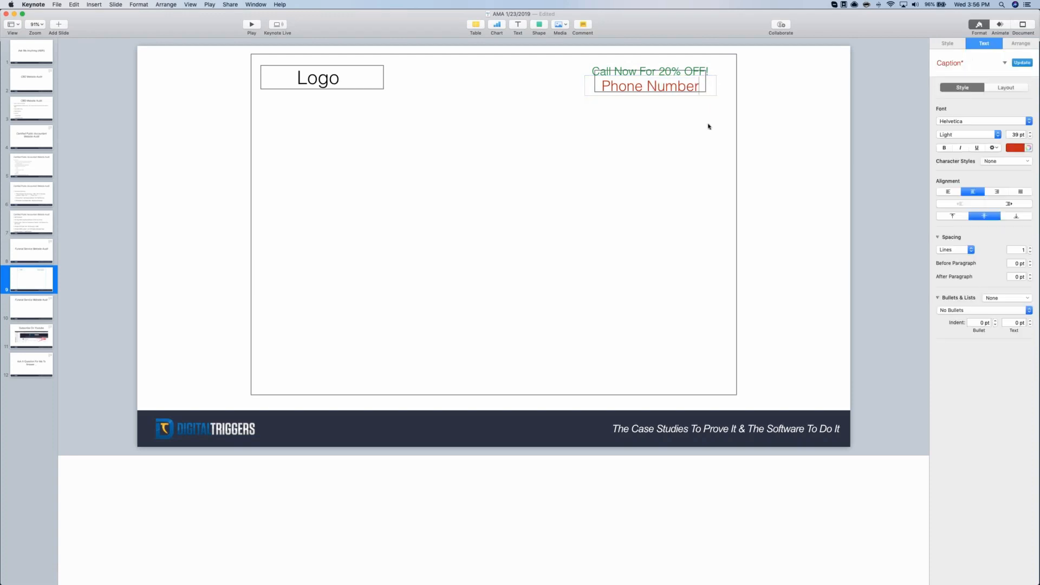
pyautogui.click(707, 123)
pyautogui.click(706, 92)
pyautogui.press('BackSpace')
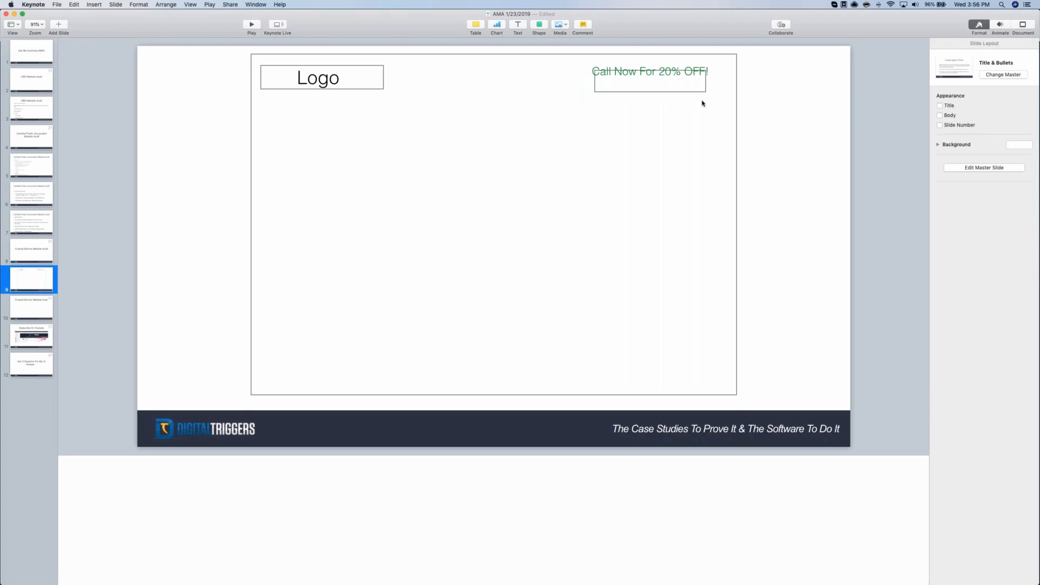
pyautogui.press('super+z')
# Remove the "Call Now For 20% OFF!" label and delete the empty outlined box behind "Phone Number"
pyautogui.click(650, 76)
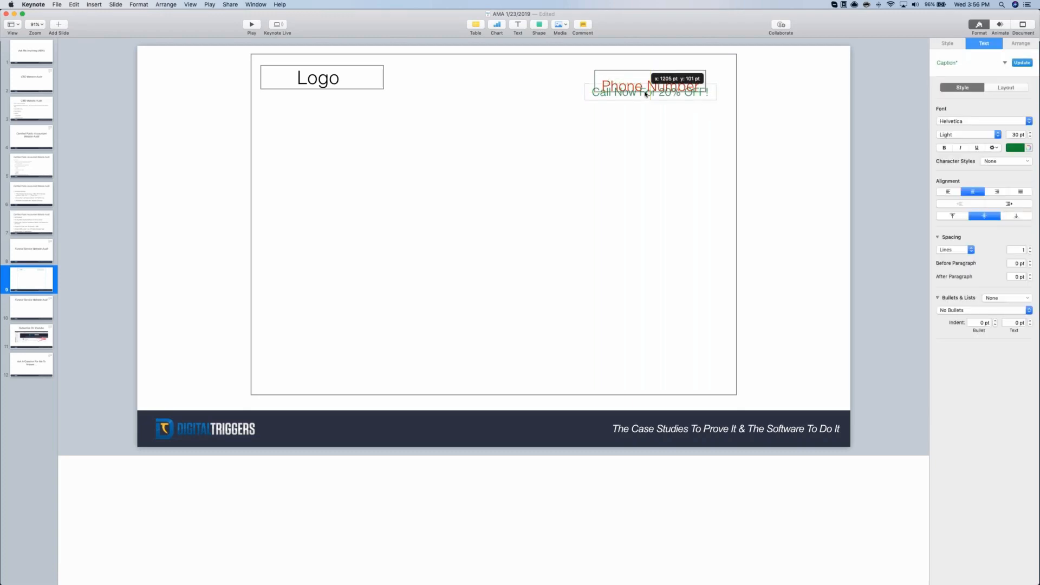
pyautogui.press('BackSpace')
pyautogui.click(635, 72)
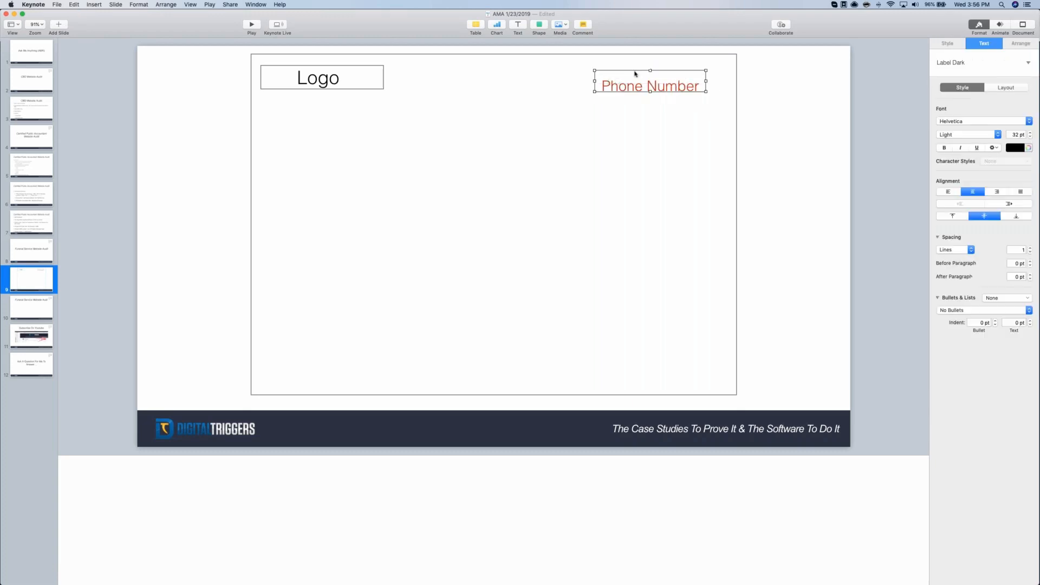
pyautogui.press('super+z')
pyautogui.press('BackSpace')
pyautogui.click(647, 80)
pyautogui.click(660, 145)
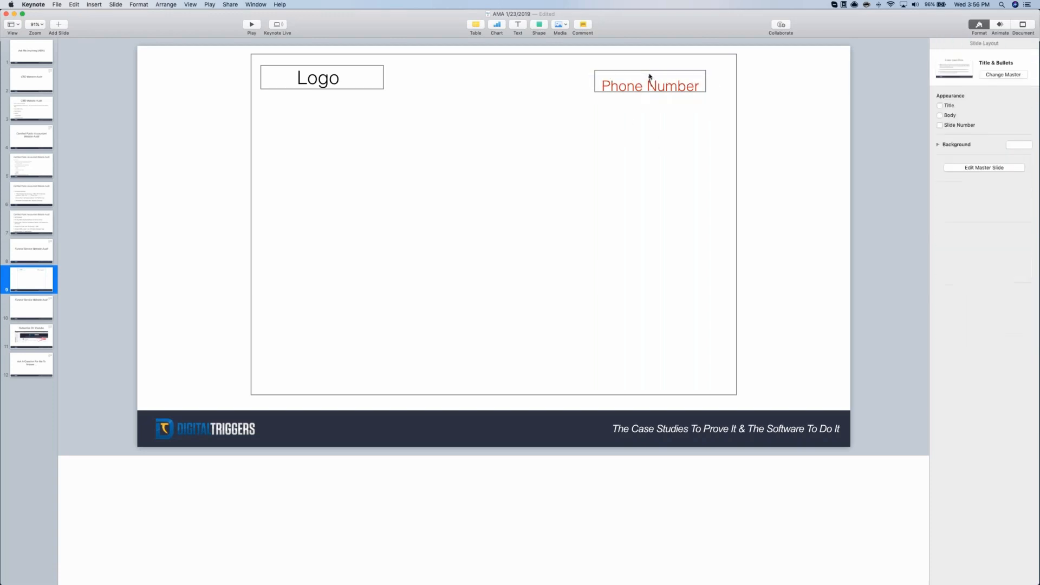
pyautogui.click(658, 72)
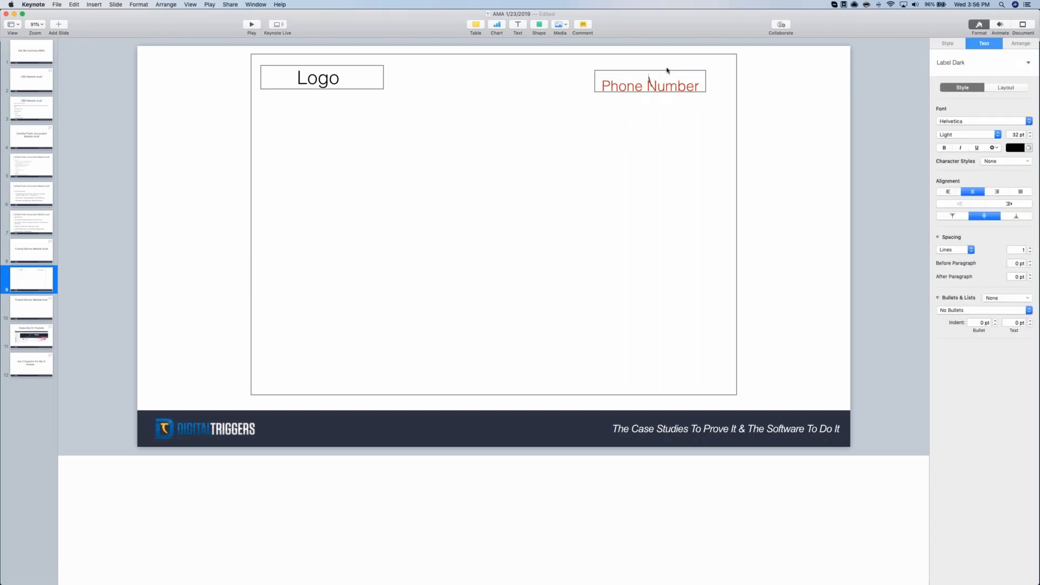
pyautogui.click(666, 74)
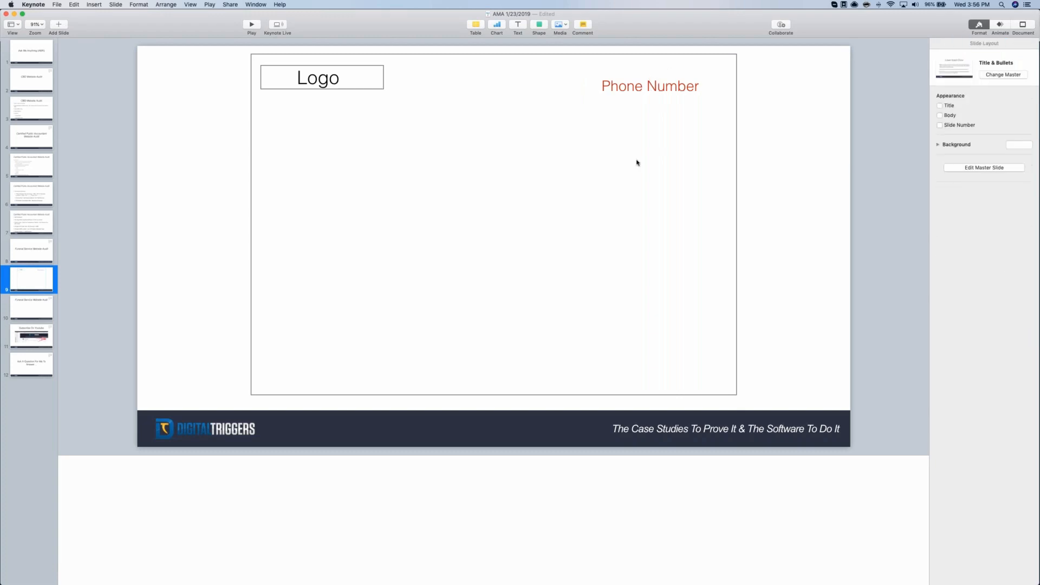
# Restore the green "Call Now For 20% OFF!" label and place it directly above "Phone Number"
pyautogui.press('super+z')
pyautogui.moveTo(661, 96); pyautogui.dragTo(659, 79)
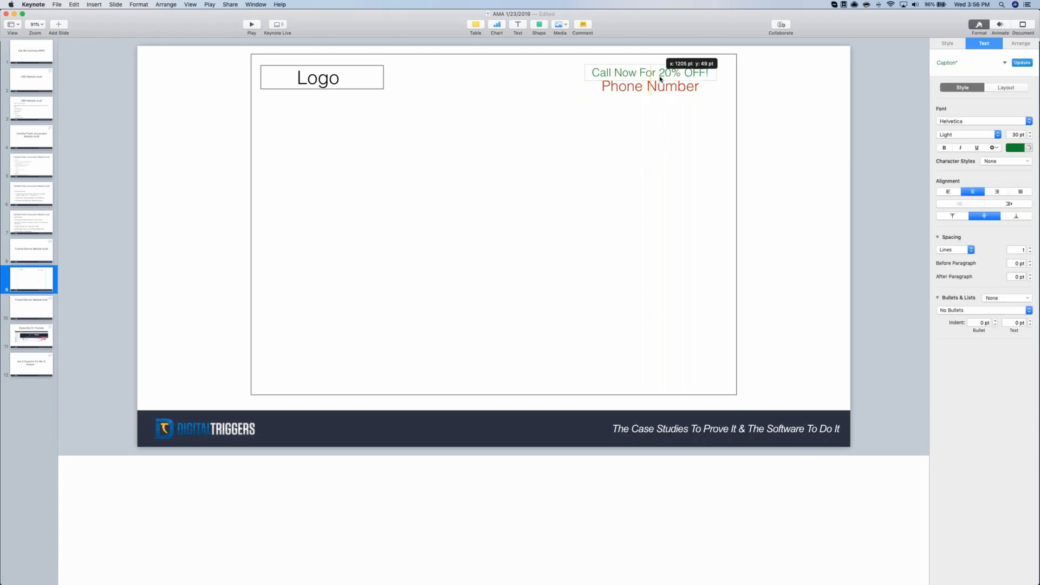
pyautogui.click(645, 127)
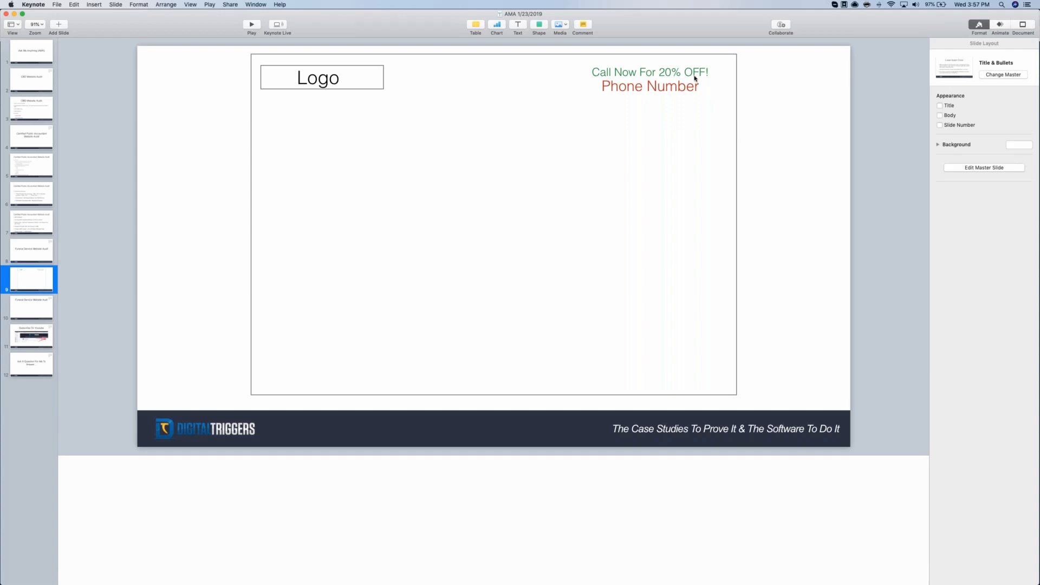
# Copy the "Phone Number" label into the middle of the header and shift the two original call labels up slightly
pyautogui.moveTo(694, 77); pyautogui.dragTo(499, 81)
pyautogui.click(489, 131)
pyautogui.click(637, 83)
# Replace the copied label's text with "Authority" in dark blue
pyautogui.doubleClick(500, 80)
pyautogui.press('super+a')
pyautogui.press('BackSpace')
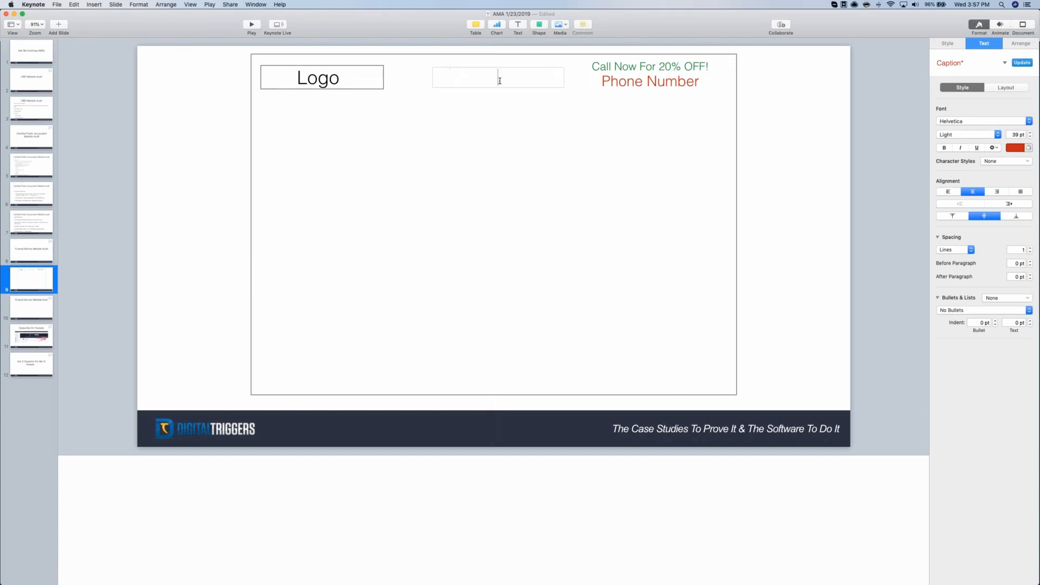
pyautogui.click(503, 123)
pyautogui.doubleClick(514, 80)
pyautogui.click(1017, 148)
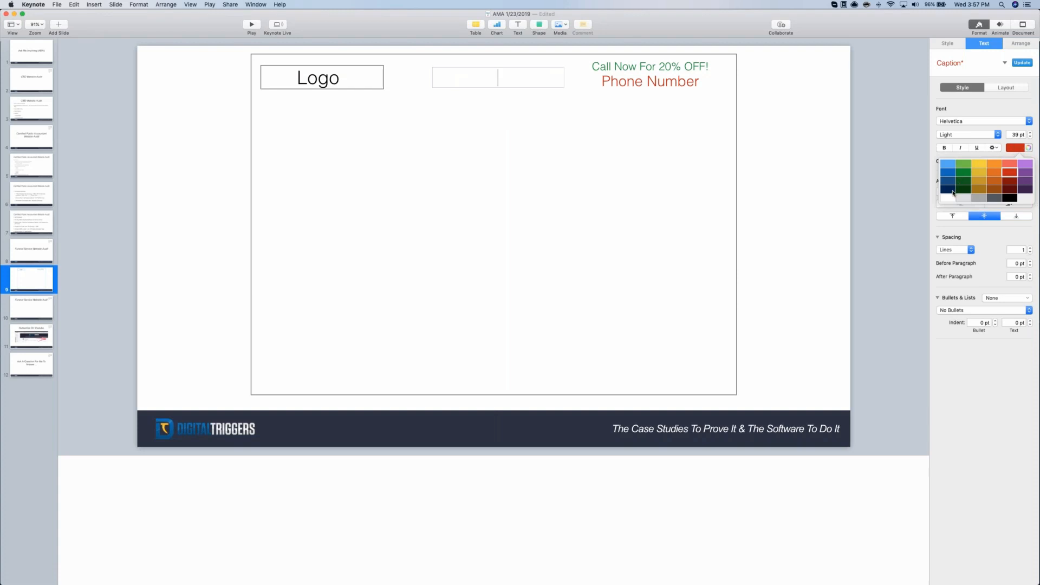
pyautogui.click(954, 193)
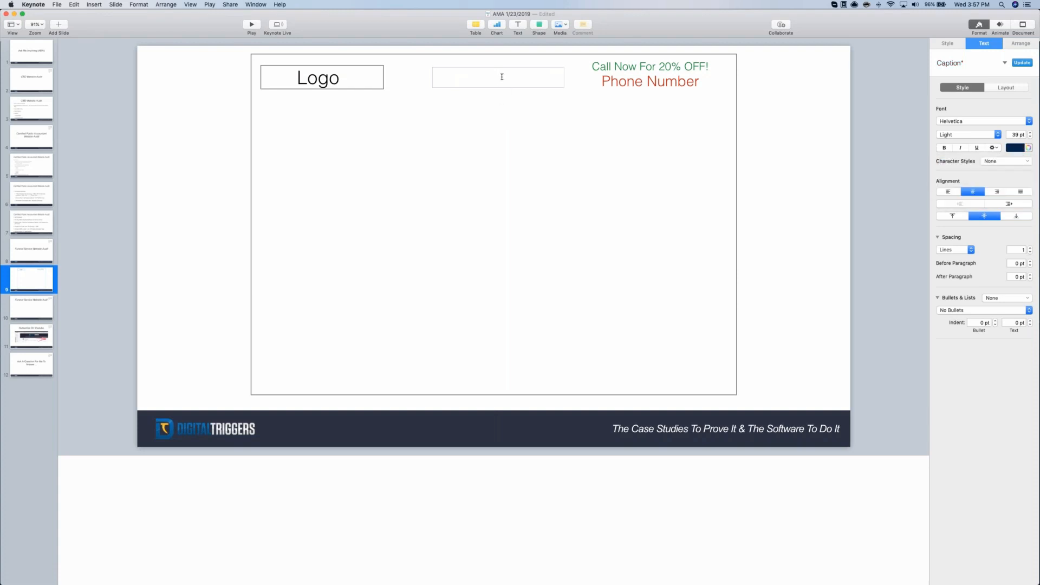
pyautogui.write('Authority')
pyautogui.click(482, 124)
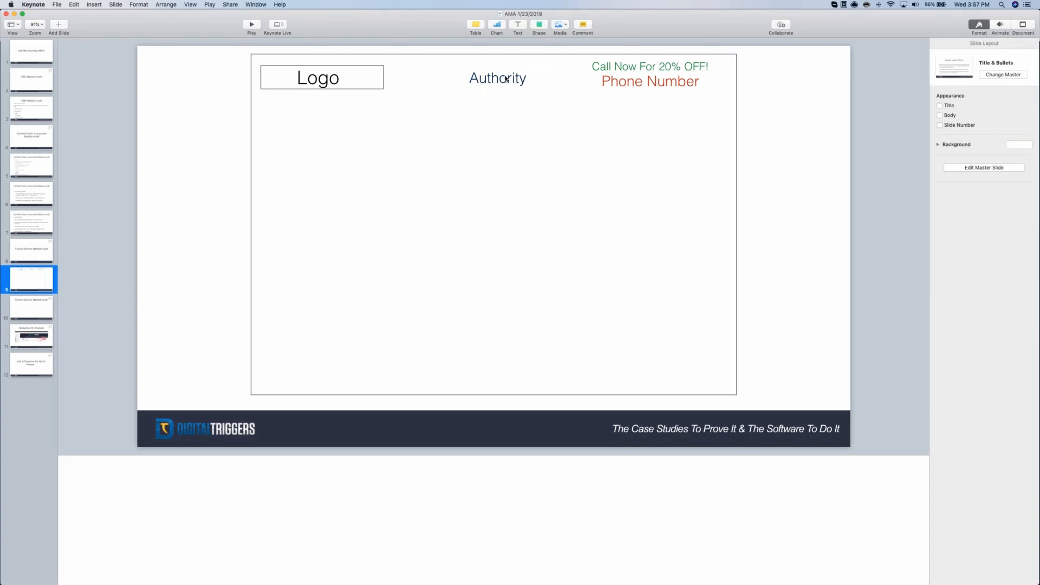
# Move the "Authority" label slightly left, between the logo box and the phone-number labels
pyautogui.click(506, 79)
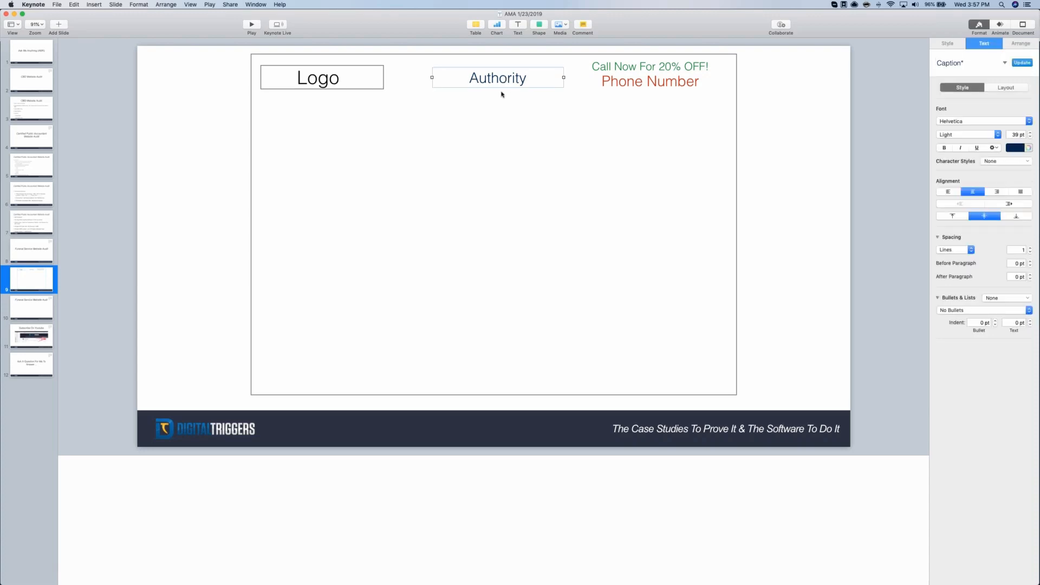
pyautogui.click(497, 64)
pyautogui.moveTo(504, 78); pyautogui.dragTo(489, 77)
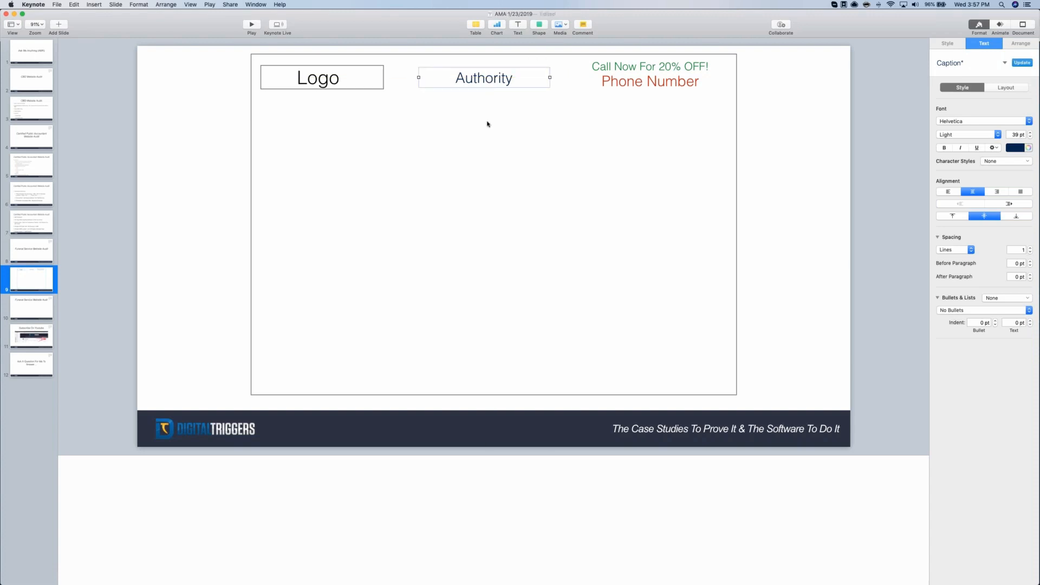
pyautogui.click(546, 126)
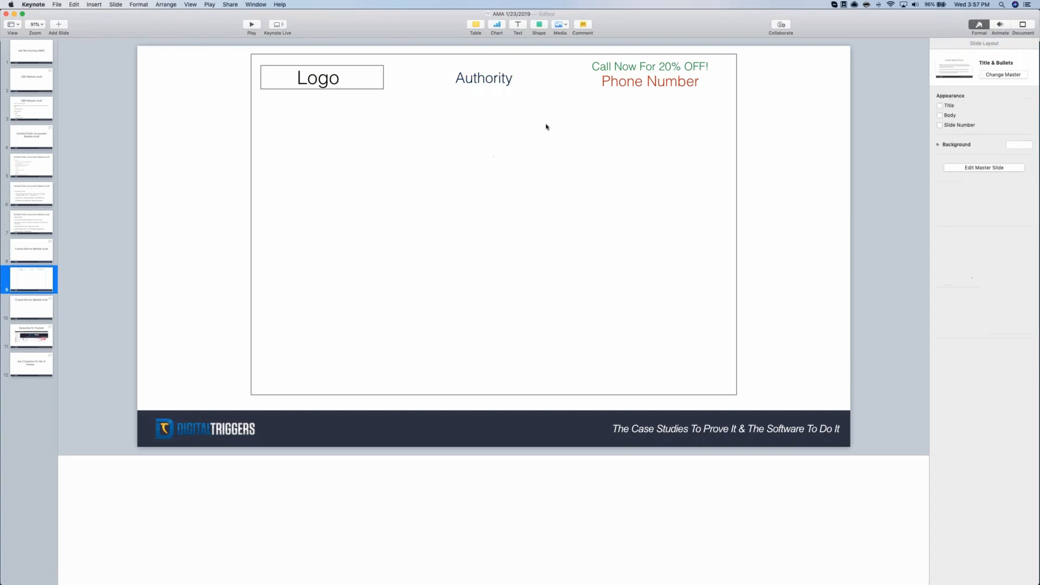
# Insert a square shape and stretch it into a wide rectangle below the header, nearly spanning the page frame
pyautogui.click(538, 27)
pyautogui.click(539, 93)
pyautogui.moveTo(499, 257); pyautogui.dragTo(724, 262)
pyautogui.click(670, 290)
pyautogui.moveTo(634, 194); pyautogui.dragTo(629, 194)
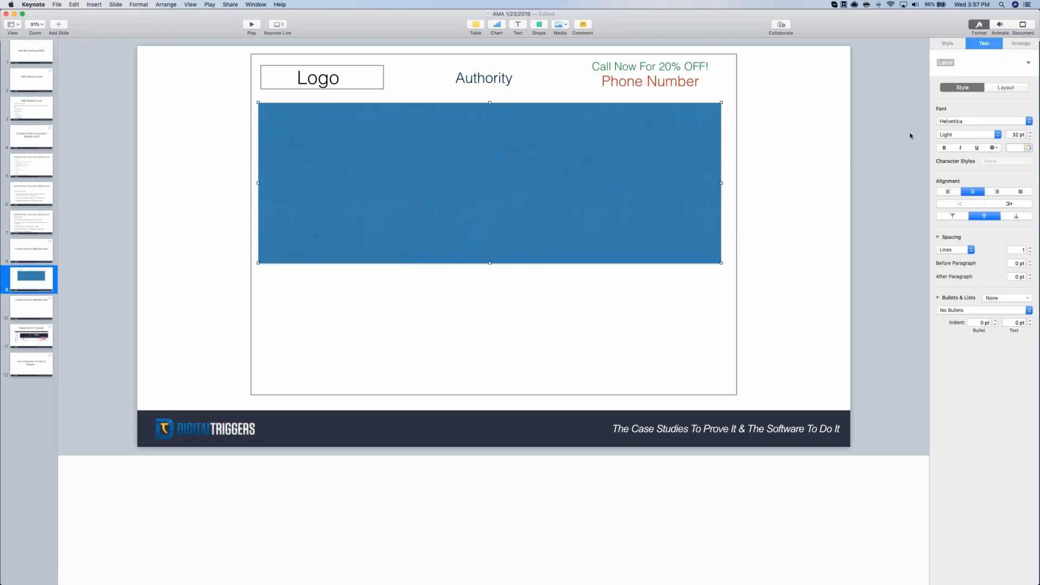
# Give the wide rectangle the unfilled, thin-outline shape style and shift it slightly right to centre it in the page frame
pyautogui.click(947, 44)
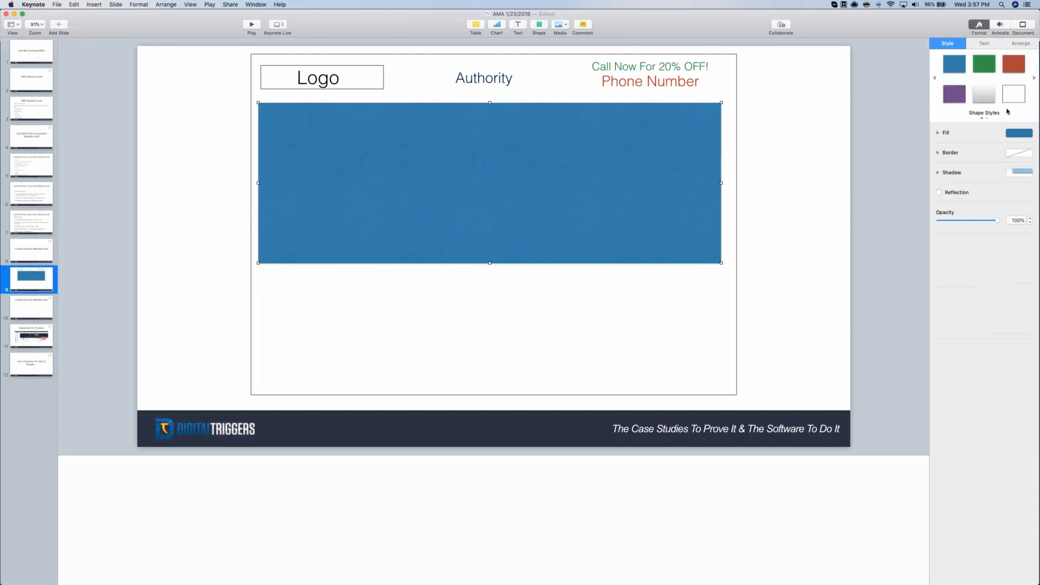
pyautogui.click(1017, 97)
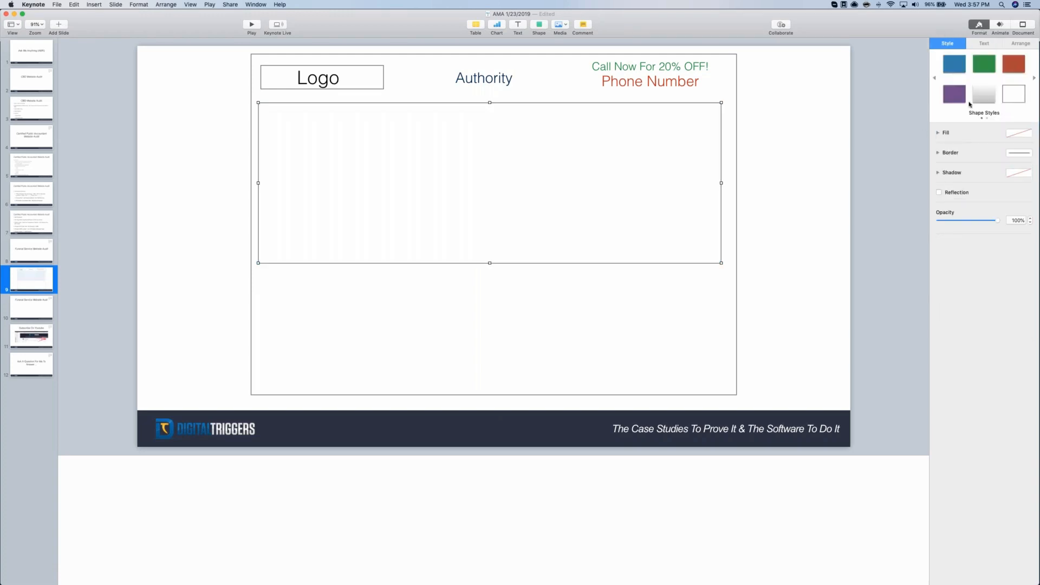
pyautogui.click(782, 293)
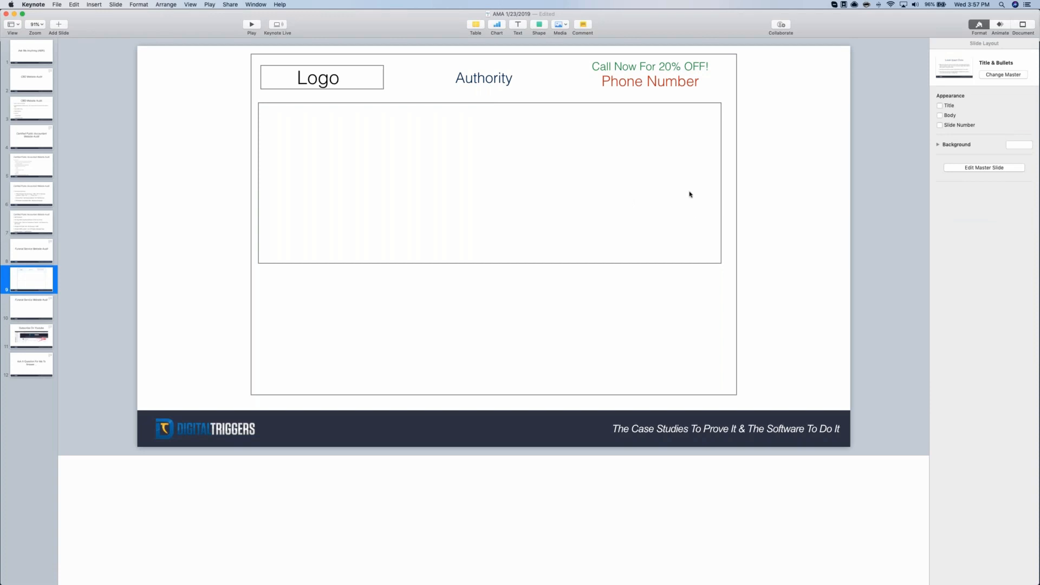
pyautogui.moveTo(719, 192); pyautogui.dragTo(722, 192)
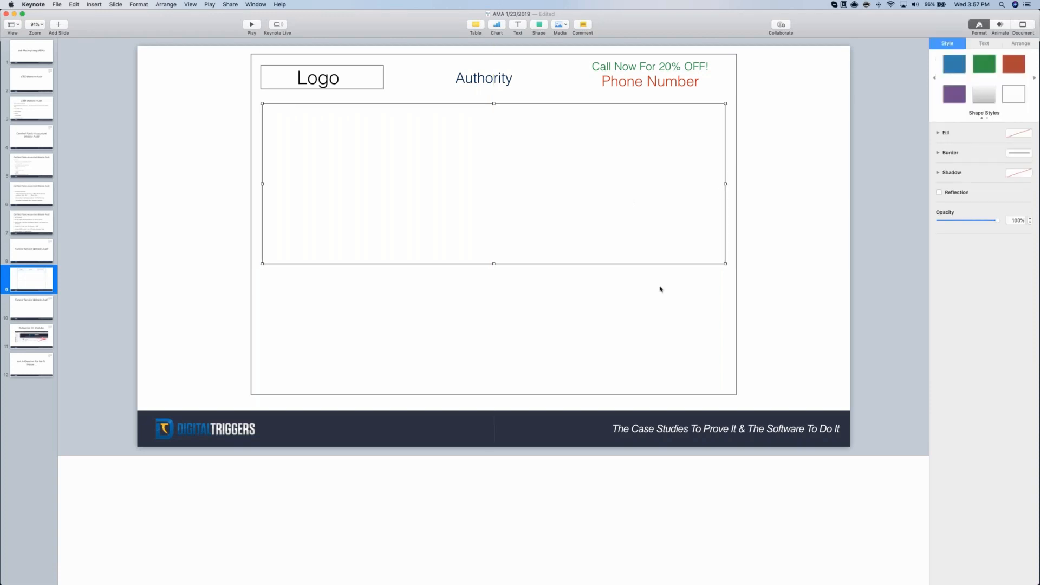
pyautogui.click(661, 285)
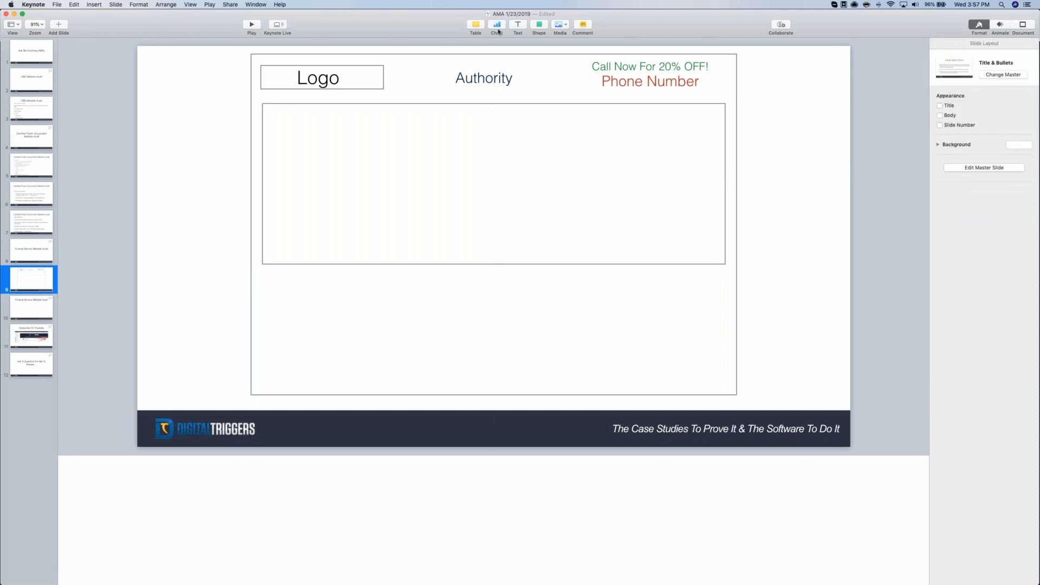
# Add a text box in the upper-left part of the wide rectangle and clear its placeholder text
pyautogui.click(520, 27)
pyautogui.moveTo(496, 246); pyautogui.dragTo(418, 131)
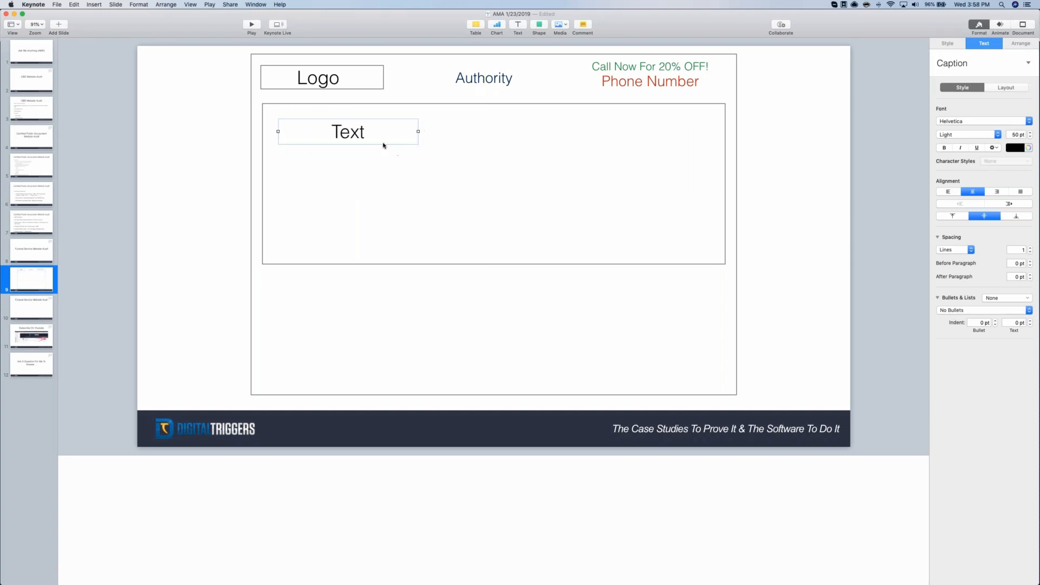
pyautogui.doubleClick(363, 137)
pyautogui.click(494, 130)
pyautogui.click(368, 133)
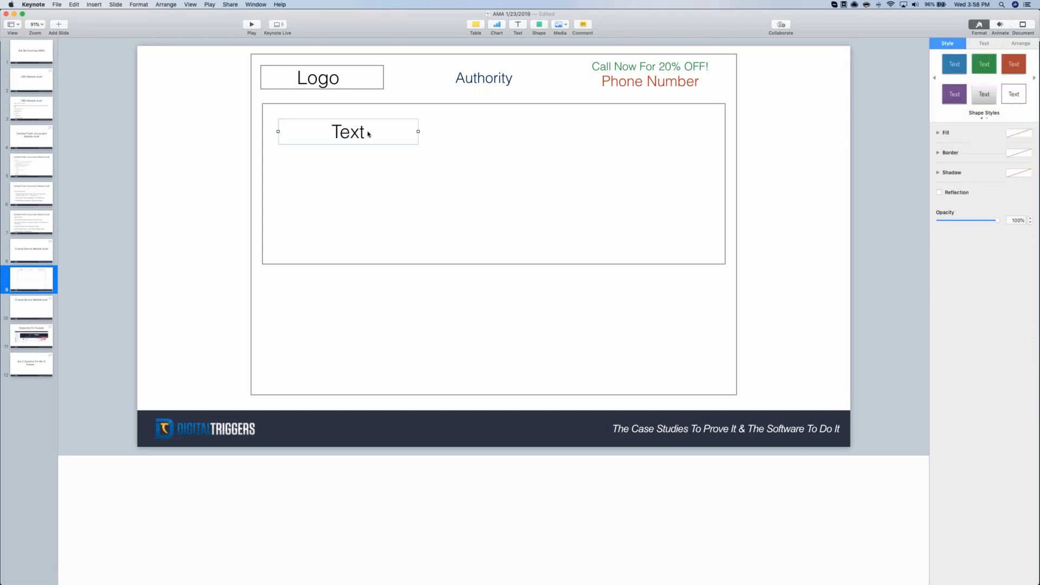
pyautogui.click(368, 133)
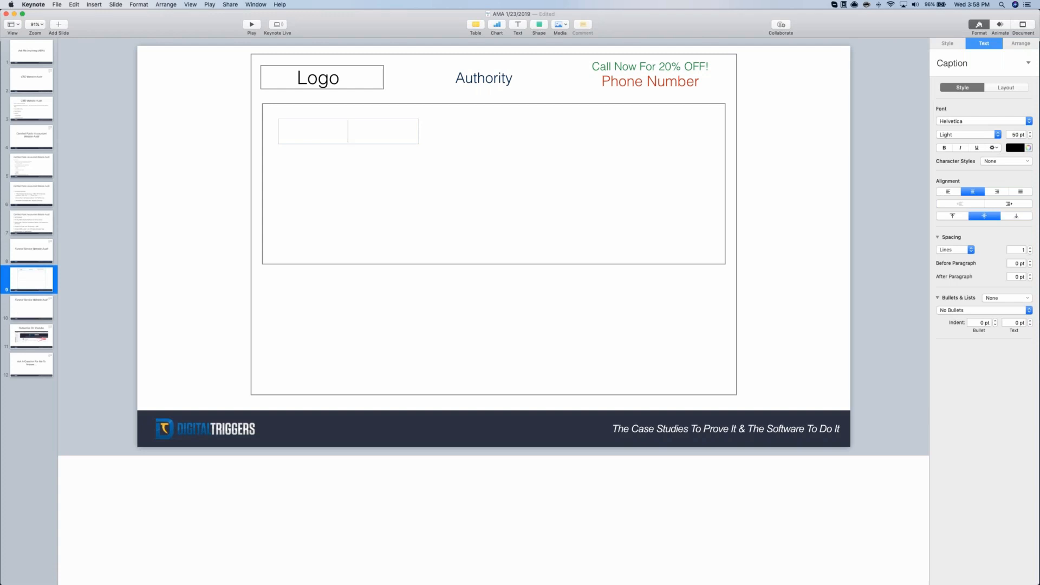
# Enter "Teeth Whitening" in the empty text box inside the wide rectangle
pyautogui.press('super+Tab')
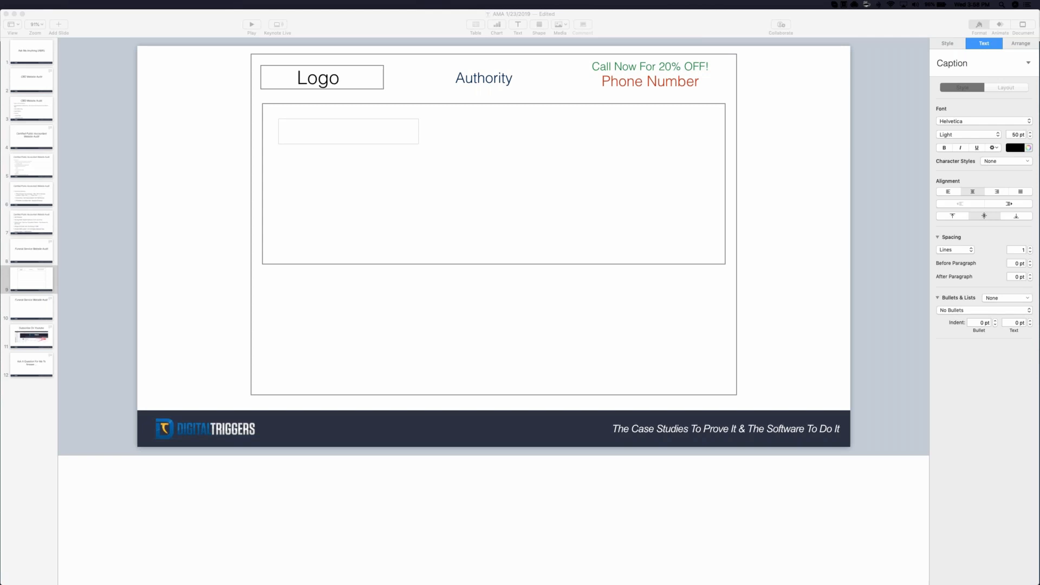
pyautogui.click(301, 129)
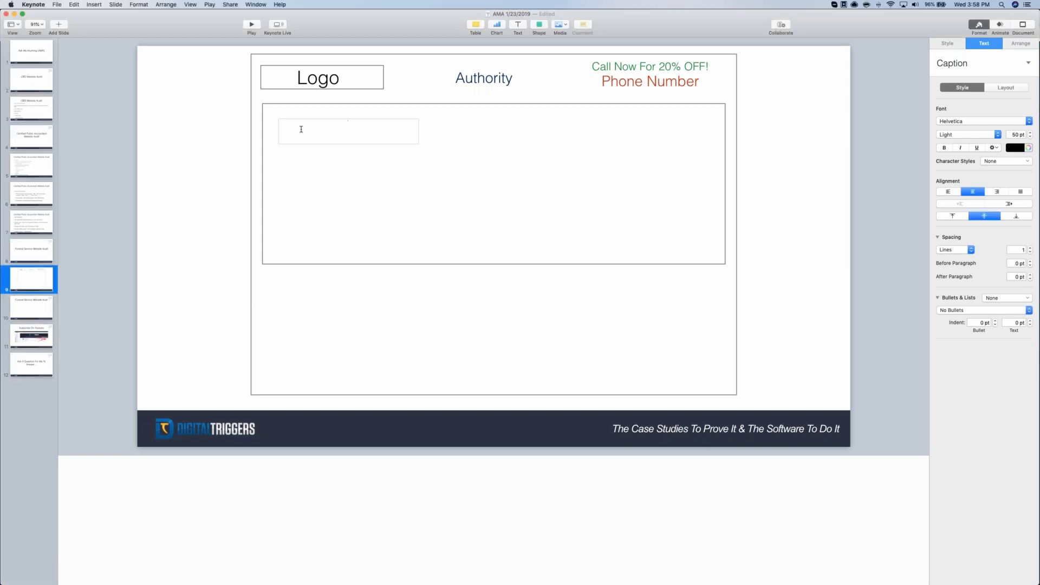
pyautogui.write('Teeth White')
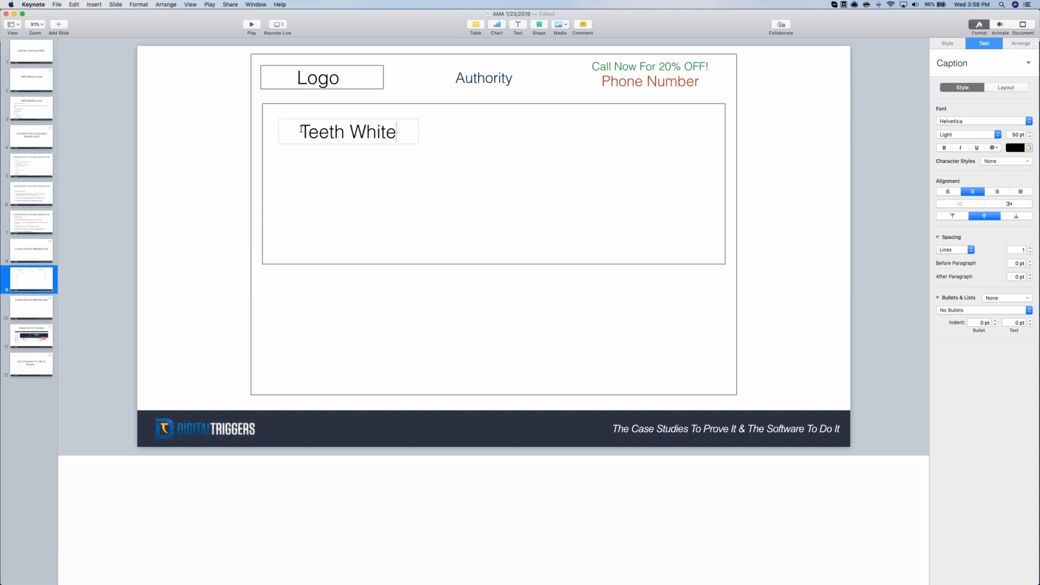
pyautogui.write('nig')
pyautogui.press('BackSpace')
pyautogui.press('BackSpace')
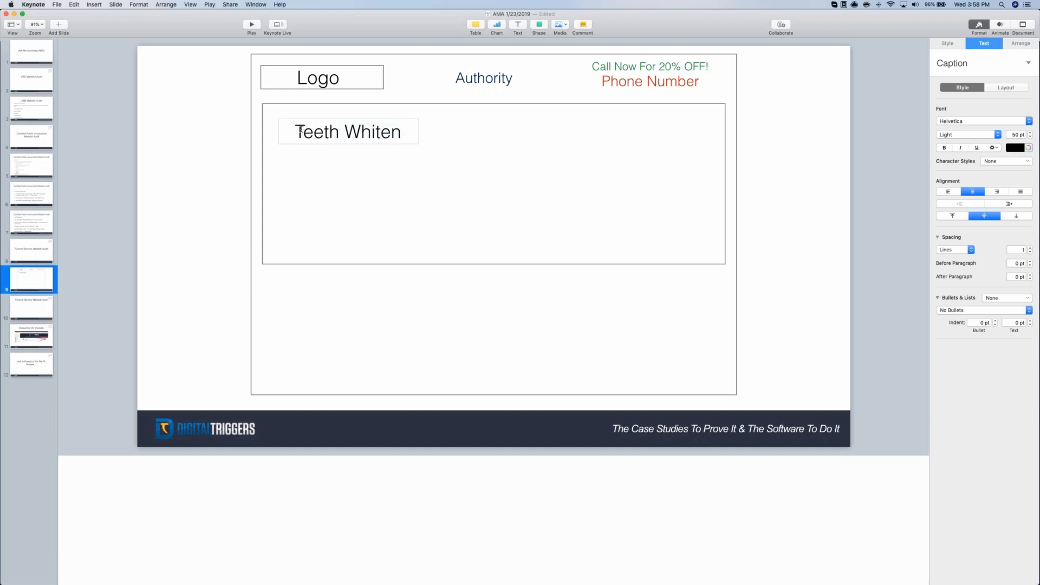
pyautogui.write('ing')
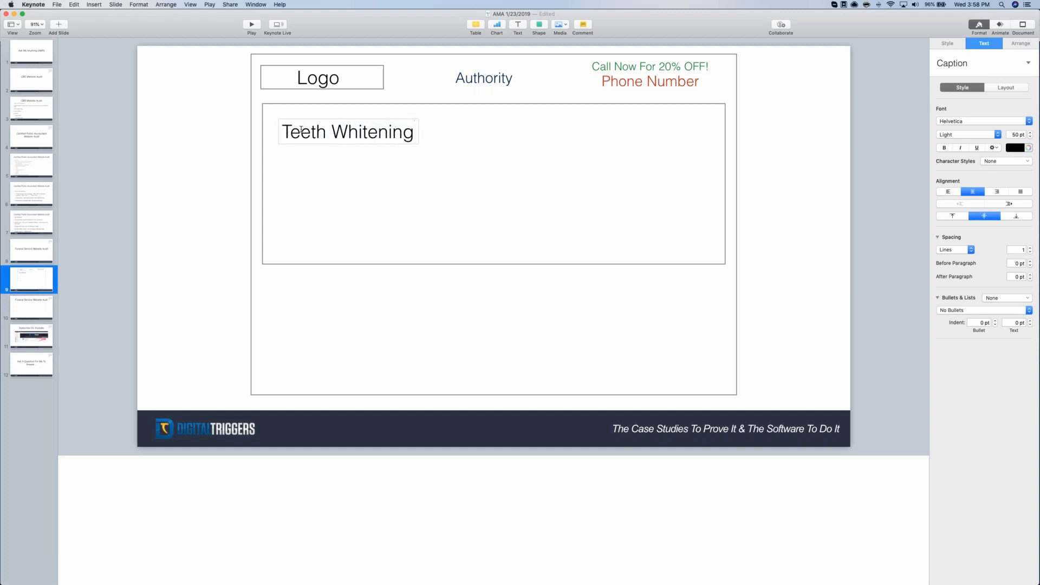
# Extend the heading to read "Free Teeth Whitening With Cleaning"
pyautogui.press('super+a')
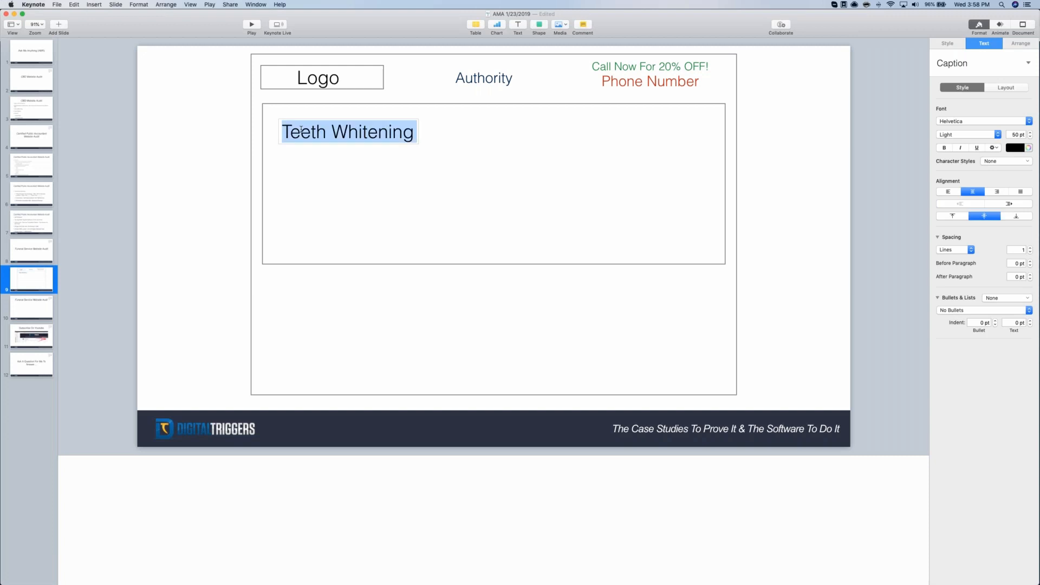
pyautogui.press('Left')
pyautogui.write('Free')
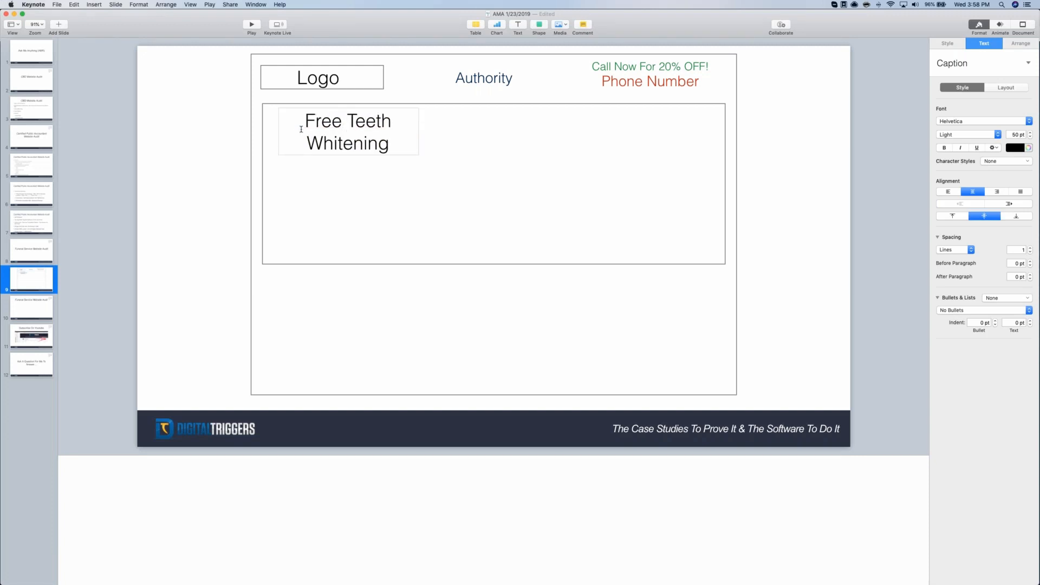
pyautogui.press('super+a')
pyautogui.press('Right')
pyautogui.write('With Cleaning')
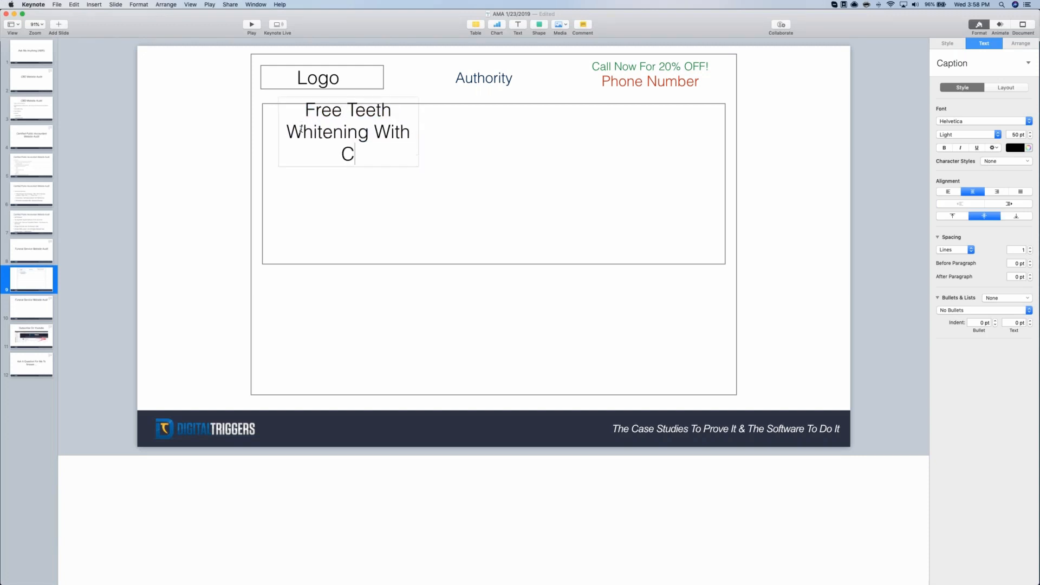
pyautogui.click(335, 187)
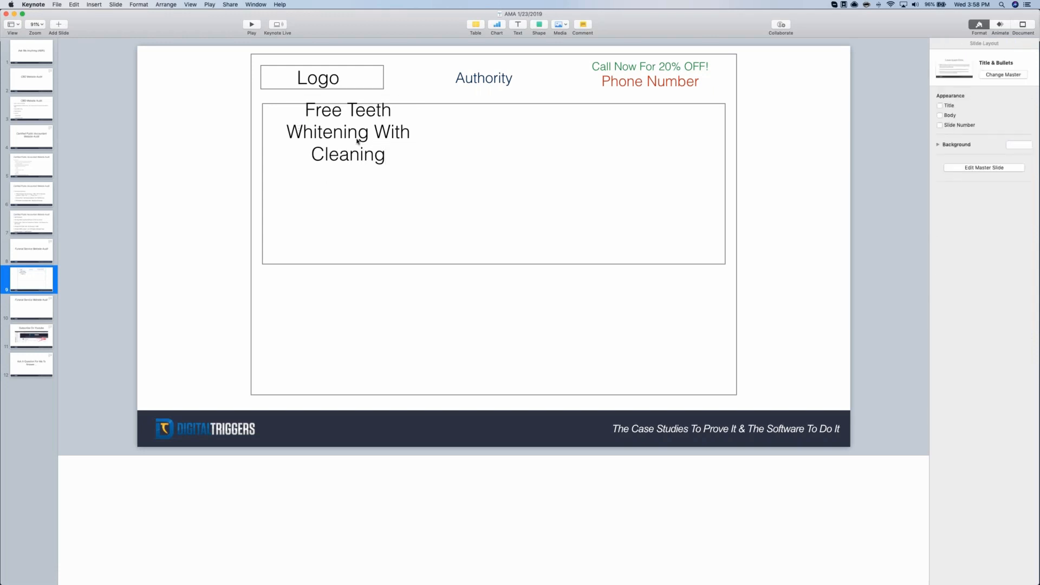
# Widen the heading's text box to the right until the heading fits on one line
pyautogui.click(420, 132)
pyautogui.moveTo(419, 131); pyautogui.dragTo(584, 131)
pyautogui.click(535, 163)
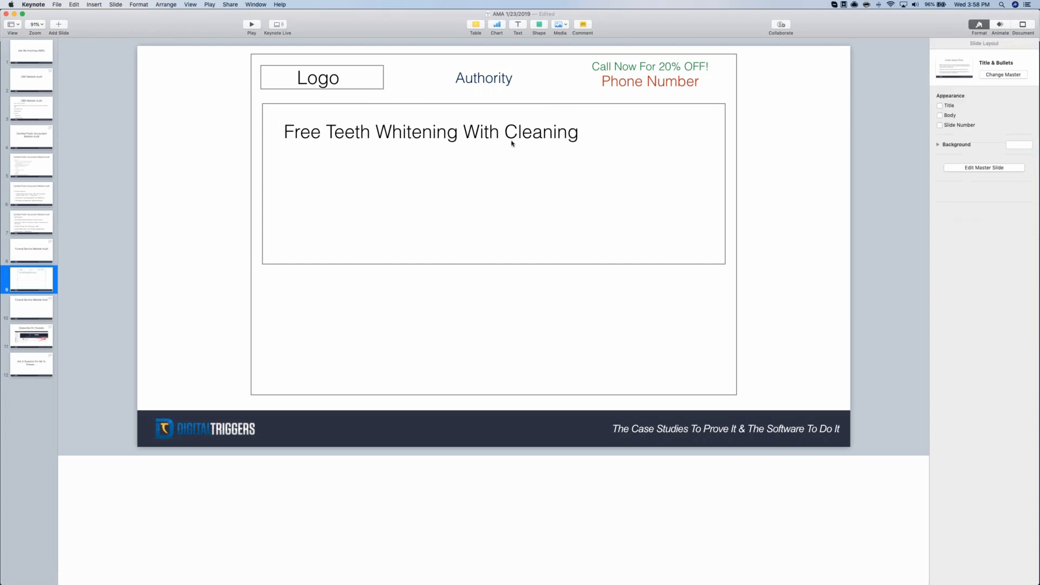
# Move the "Free Teeth Whitening With Cleaning" heading slightly down and left, and place a duplicate of it directly below
pyautogui.moveTo(514, 139); pyautogui.dragTo(507, 145)
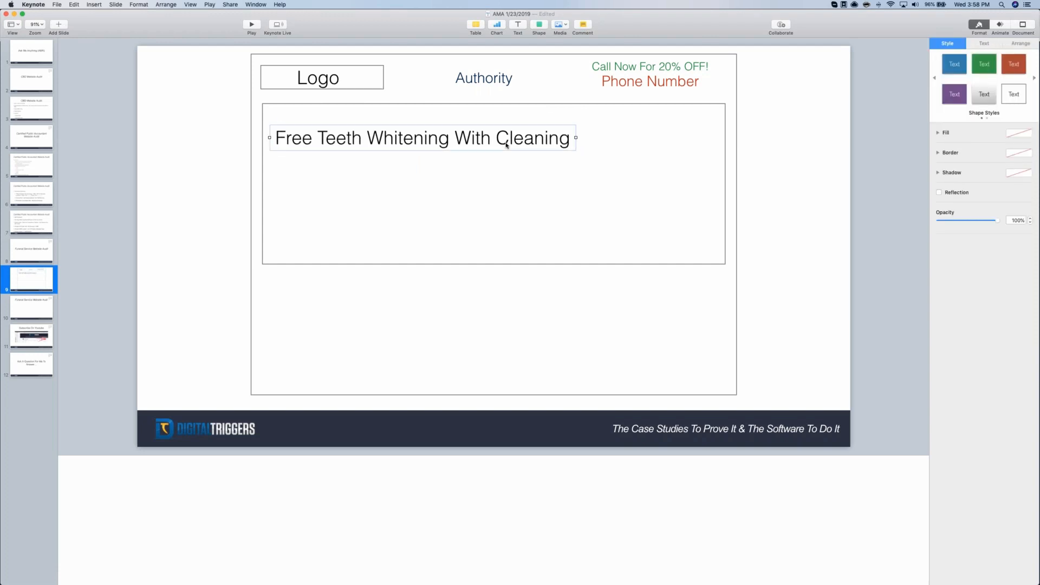
pyautogui.click(359, 182)
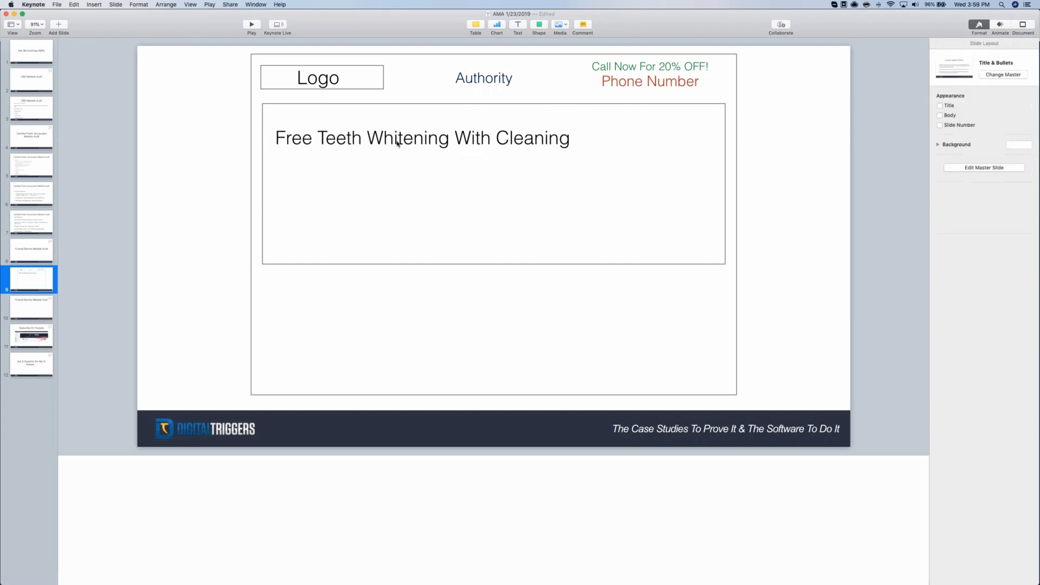
pyautogui.click(398, 144)
pyautogui.moveTo(393, 143); pyautogui.dragTo(391, 174)
# Replace the duplicated heading's text with "0% Financing On Braces" and save the presentation
pyautogui.tripleClick(391, 169)
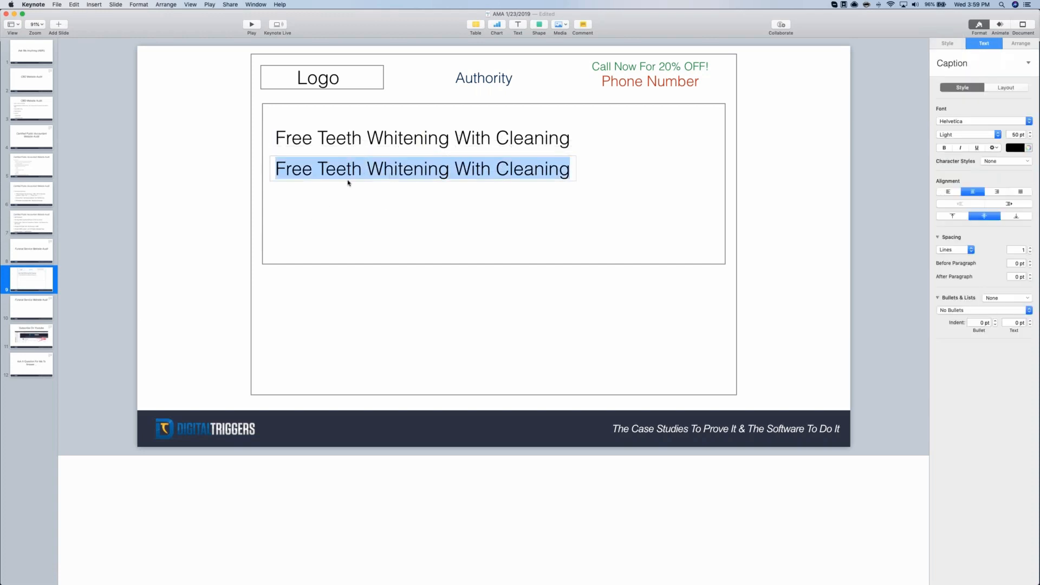
pyautogui.write('Braces')
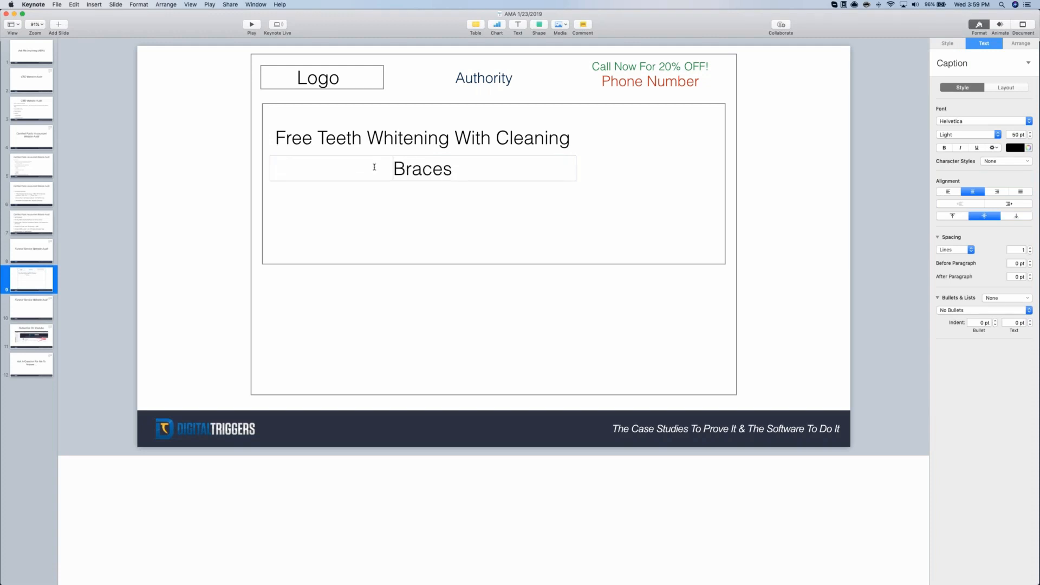
pyautogui.write('0% Fin')
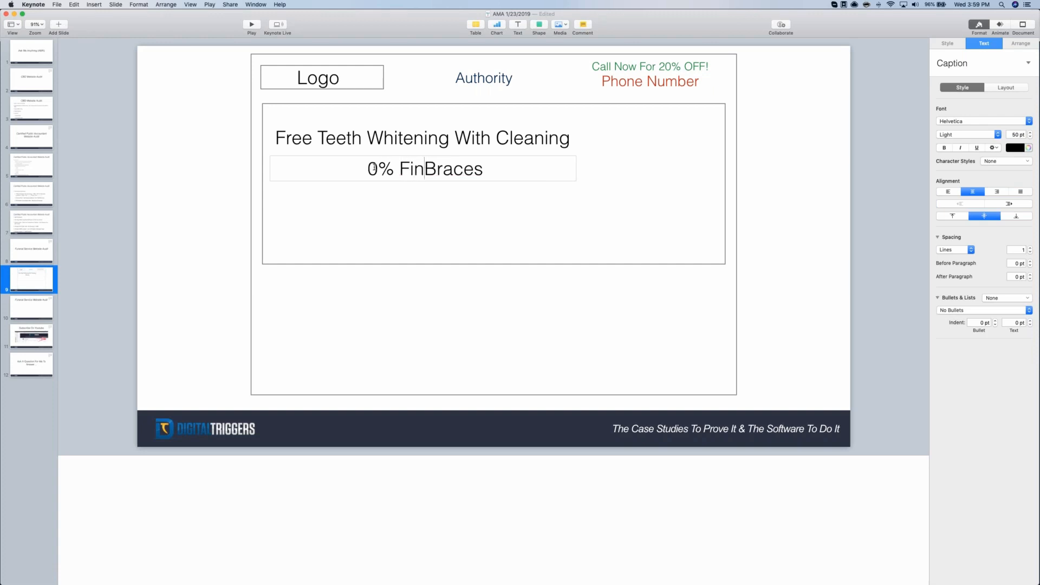
pyautogui.write('ancing On')
pyautogui.press('super+s')
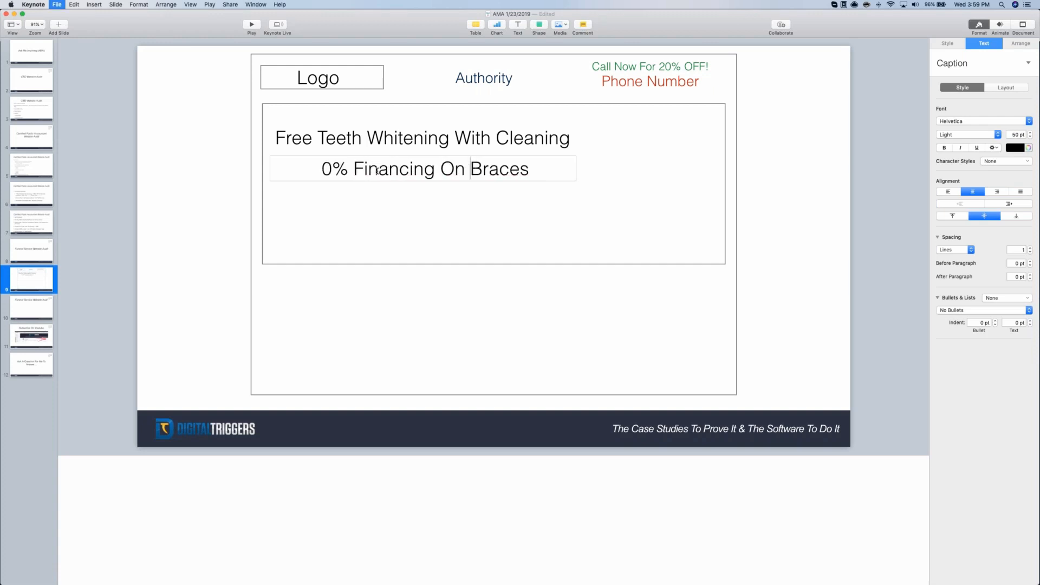
# Duplicate the financing line directly below itself and change the copy's text to "Save 10% On Lumineers"
pyautogui.click(384, 191)
pyautogui.moveTo(385, 173); pyautogui.dragTo(383, 196)
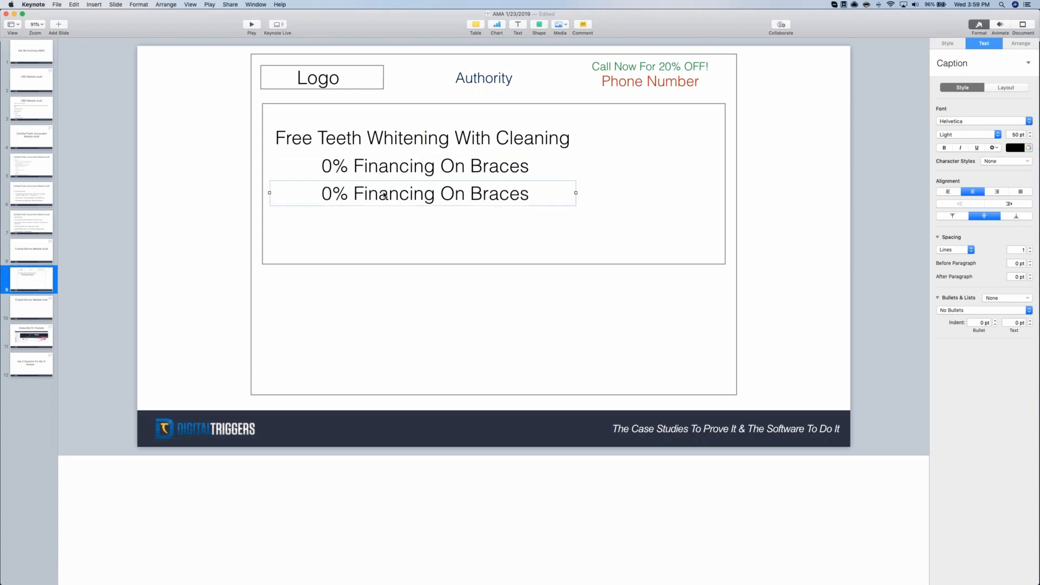
pyautogui.tripleClick(382, 193)
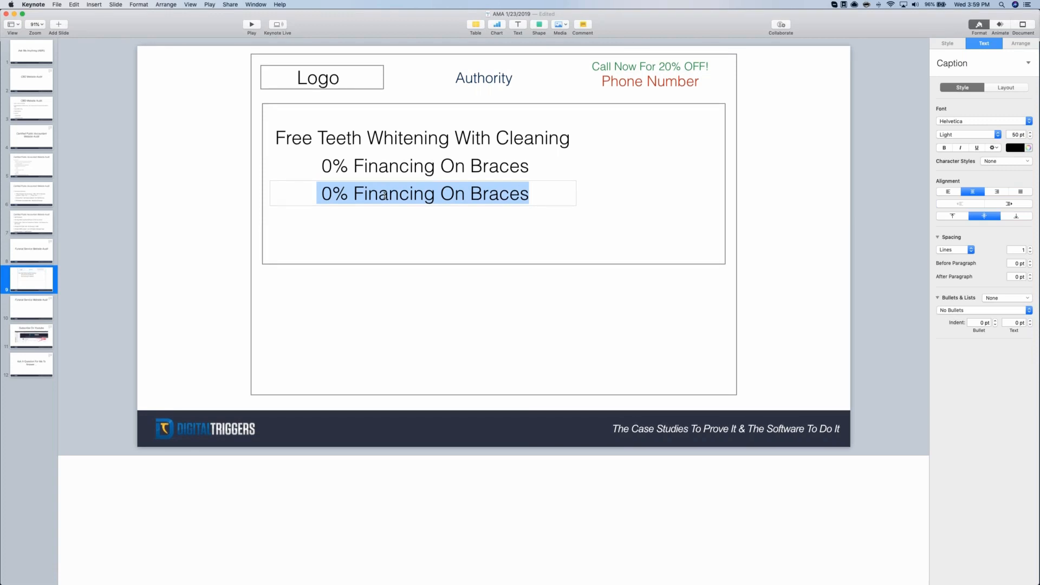
pyautogui.write('Save')
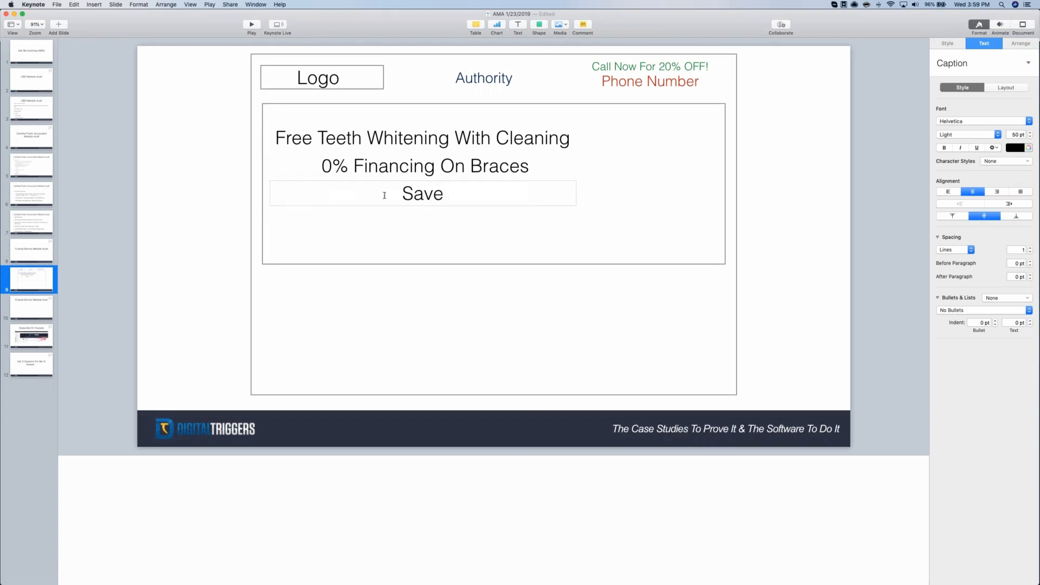
pyautogui.write(' 10% On')
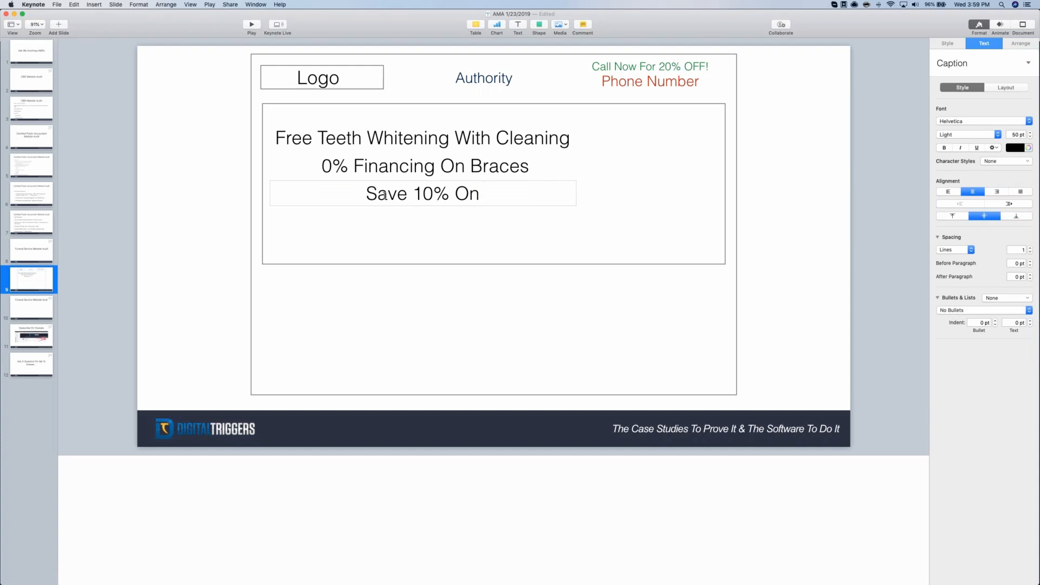
pyautogui.write(' L:')
pyautogui.press('BackSpace')
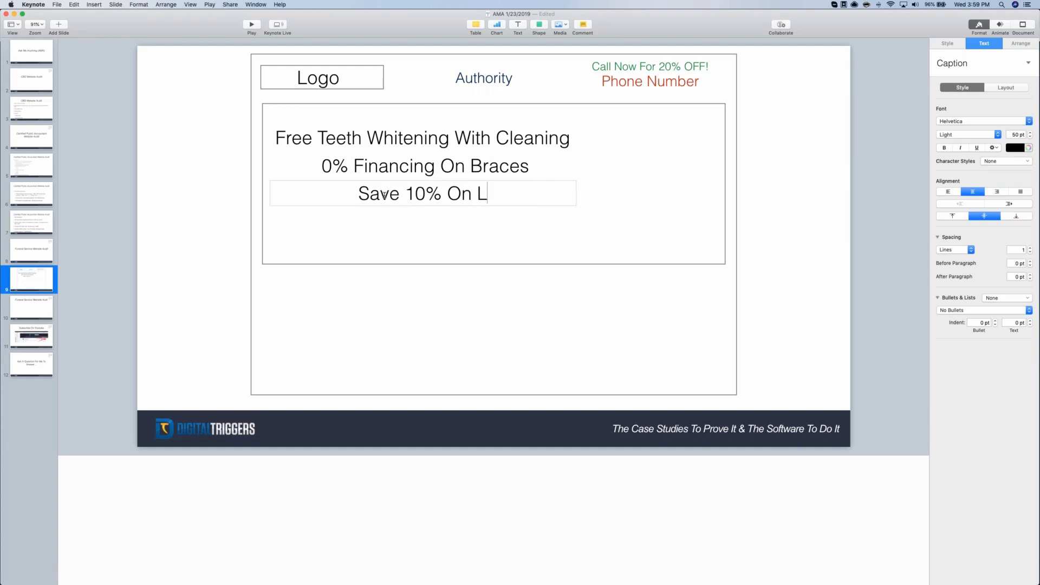
pyautogui.write('umineers')
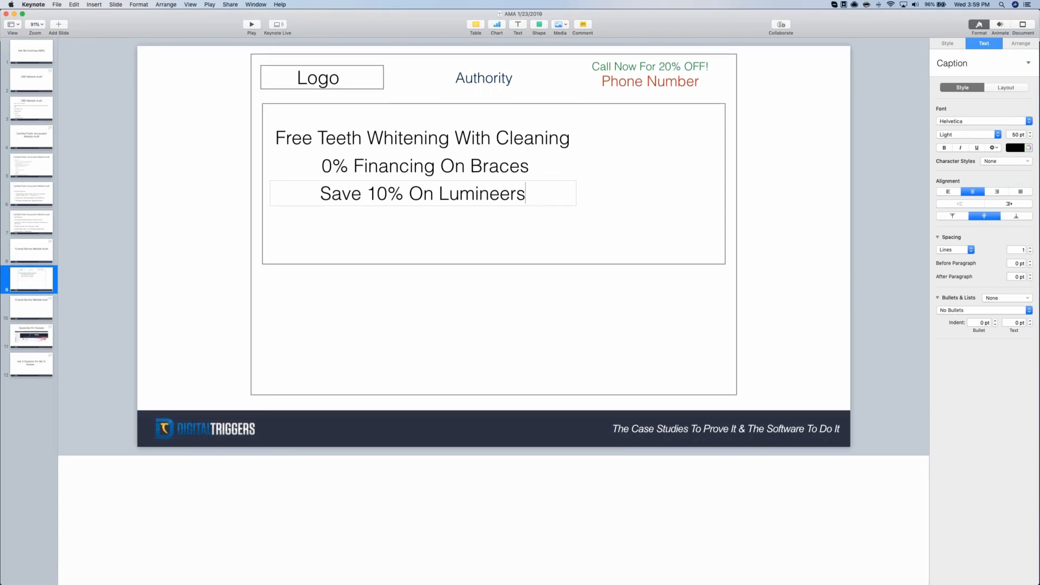
# Append "/Implement" to the end of the Lumineers line and save the presentation
pyautogui.press('super+Tab')
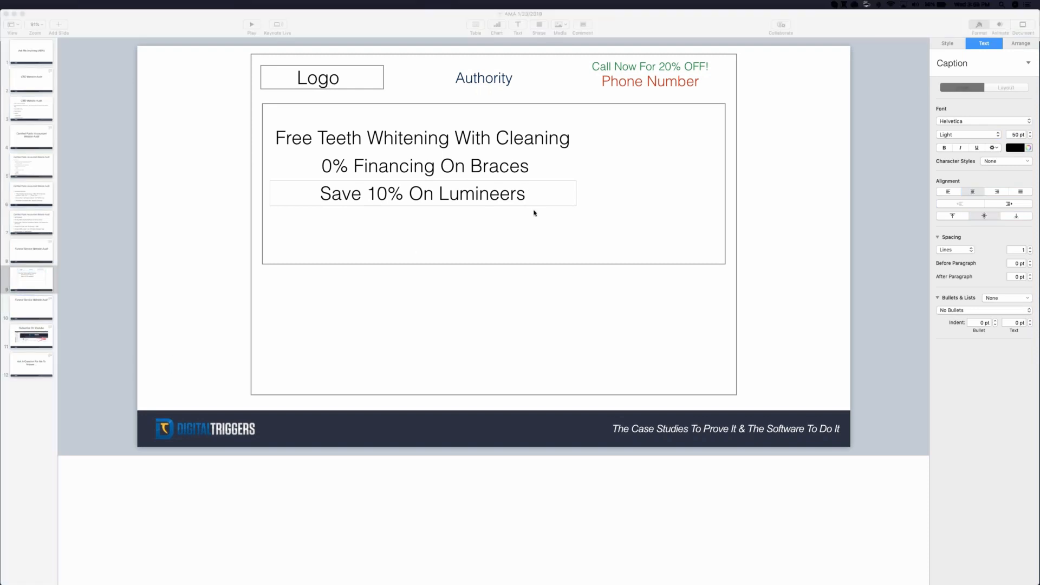
pyautogui.click(537, 194)
pyautogui.write('/Imp')
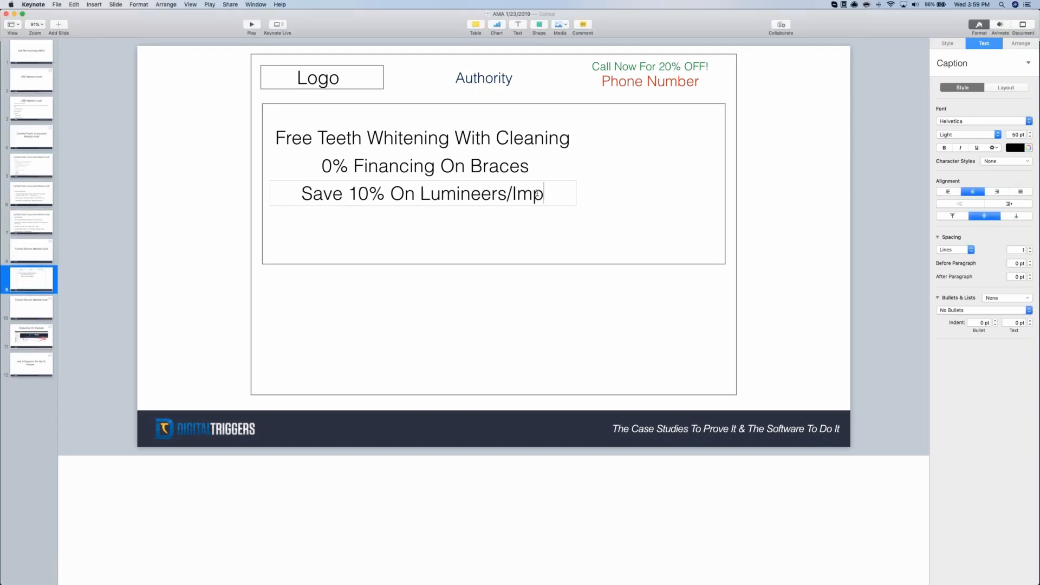
pyautogui.write('lement')
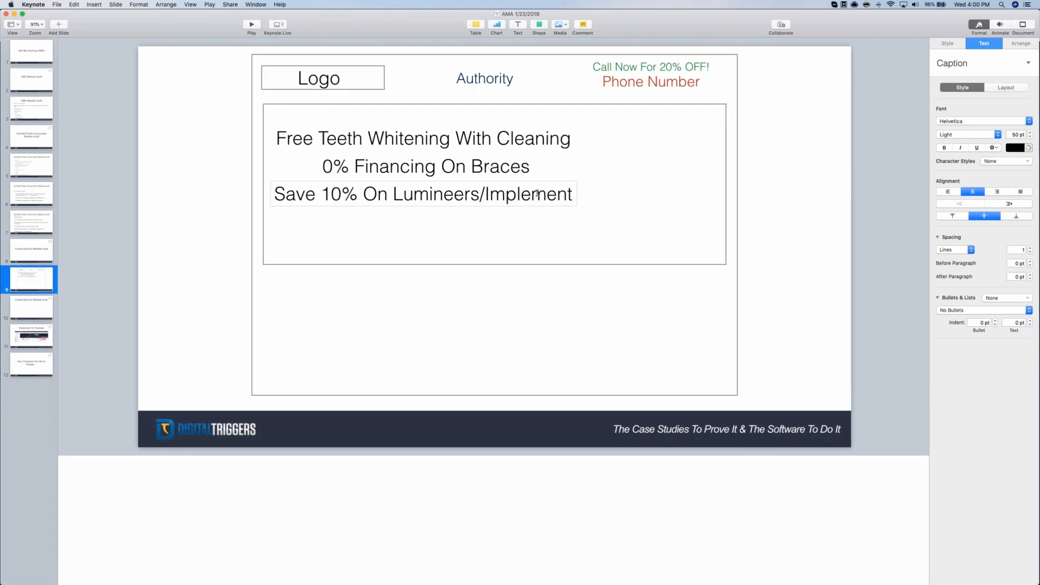
pyautogui.press('super+s')
# Copy and paste the "Save 10% On Lumineers/Implement" line and place the copy directly below it
pyautogui.click(476, 170)
pyautogui.click(461, 193)
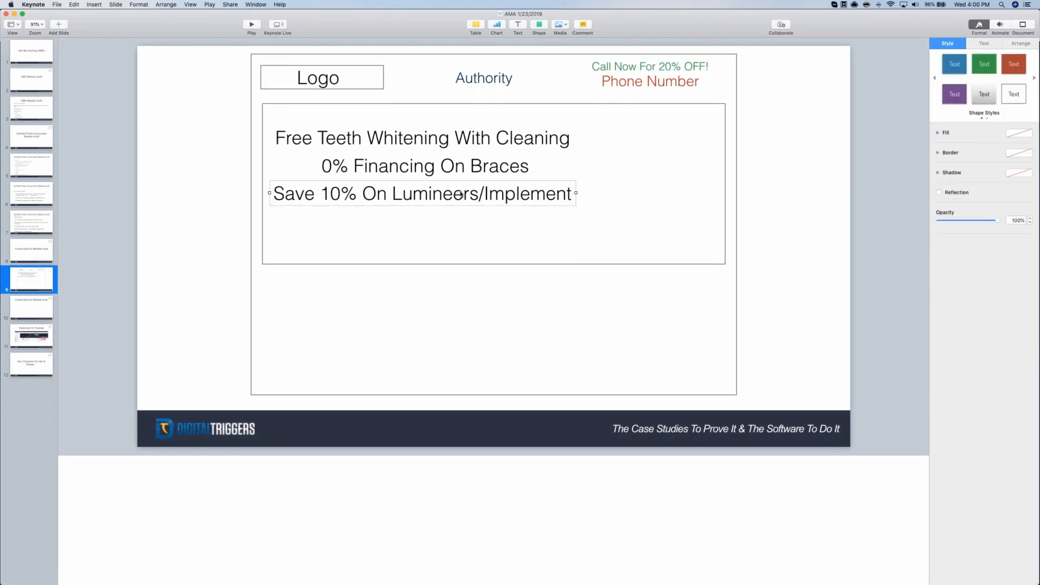
pyautogui.press('super+c')
pyautogui.press('super+v')
pyautogui.moveTo(462, 201); pyautogui.dragTo(465, 227)
# Replace the bottom offer line's text with "Free Exam, Xray & Consultations"
pyautogui.tripleClick(466, 227)
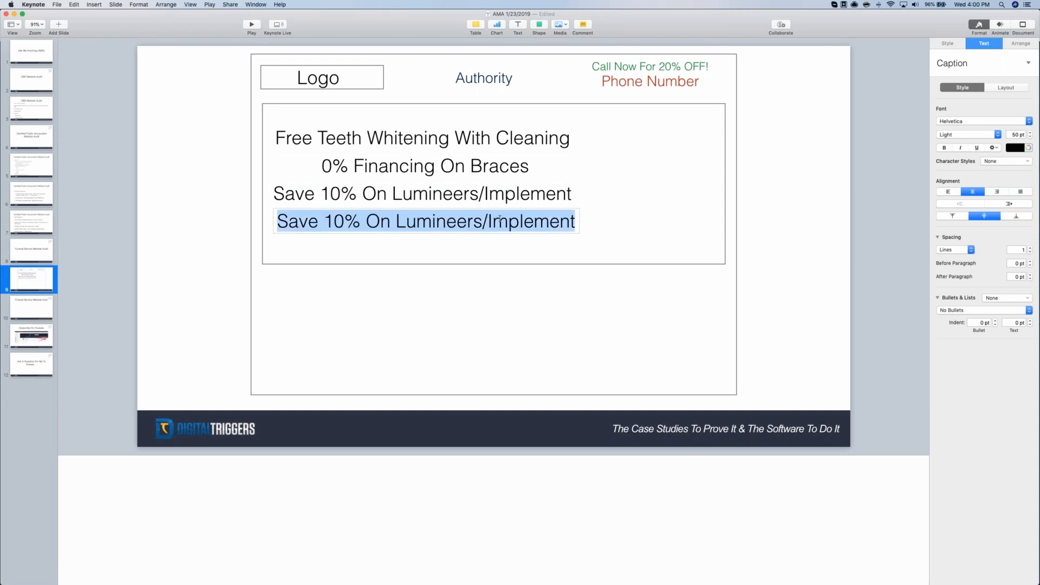
pyautogui.write('Free')
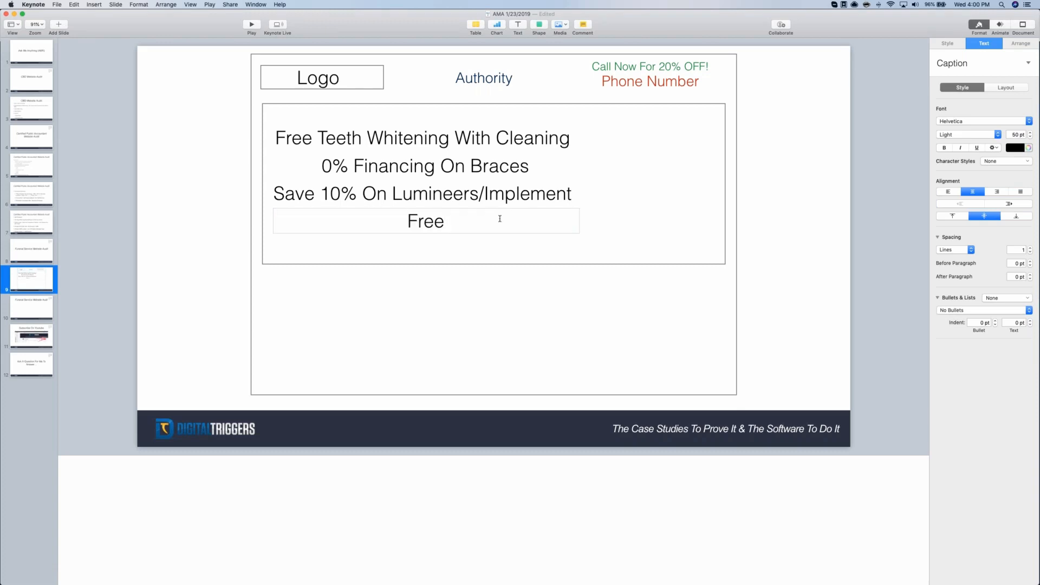
pyautogui.write(' XRams')
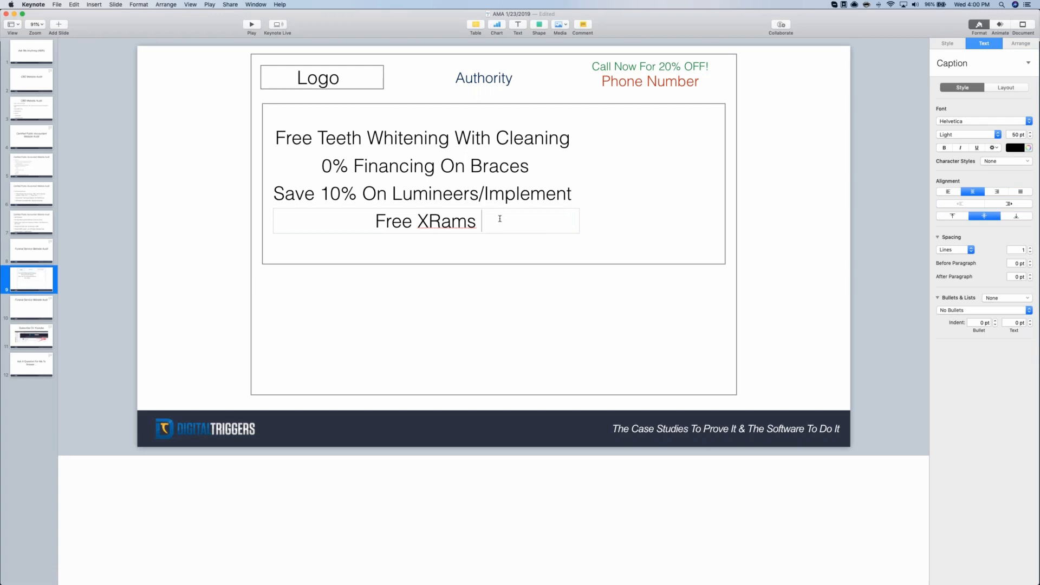
pyautogui.press('BackSpace')
pyautogui.press('BackSpace')
pyautogui.press('BackSpace')
pyautogui.press('BackSpace')
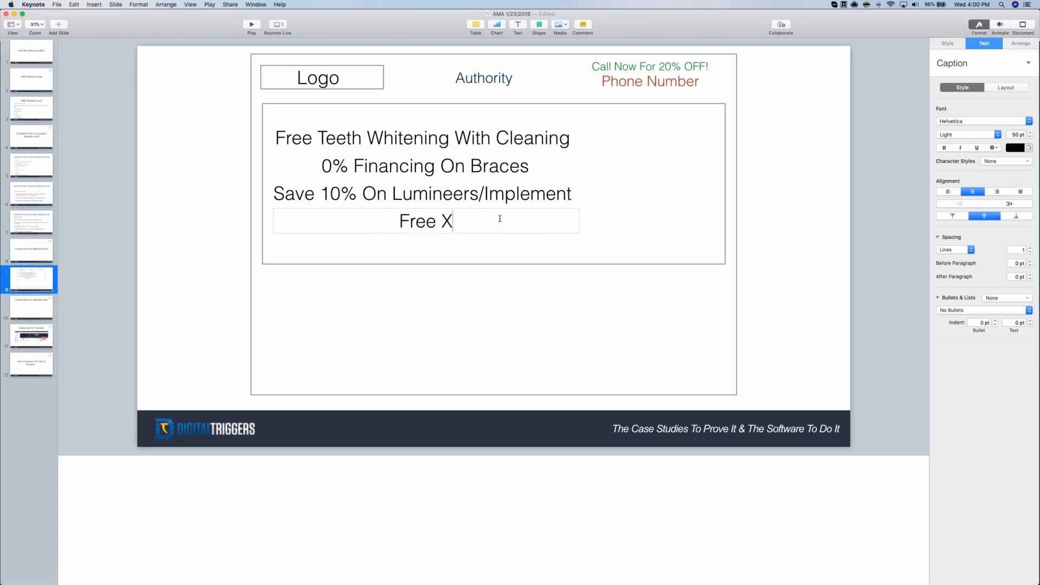
pyautogui.write('a')
pyautogui.press('BackSpace')
pyautogui.press('BackSpace')
pyautogui.write('Exam, ')
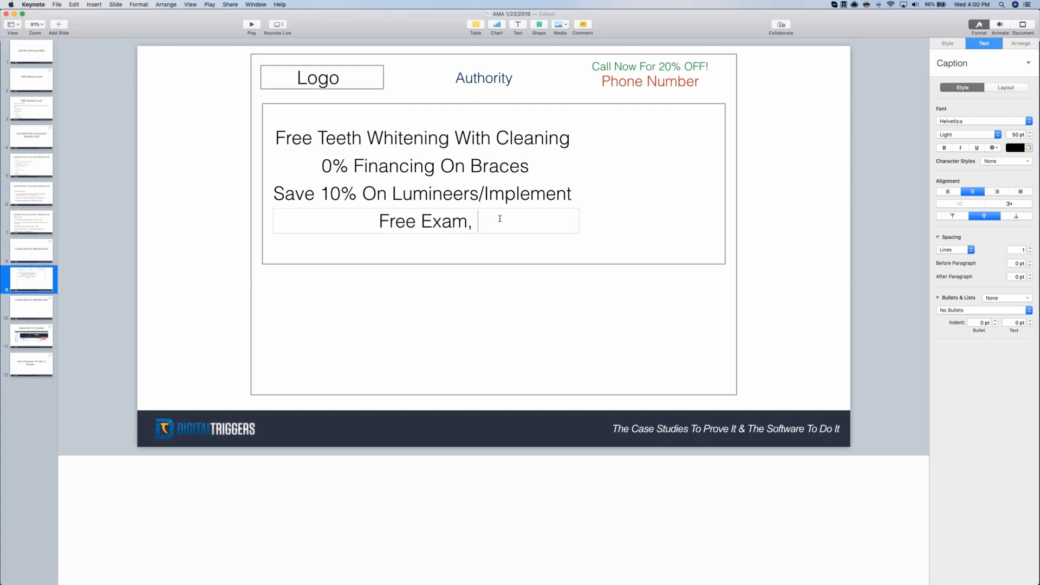
pyautogui.write('Xray ')
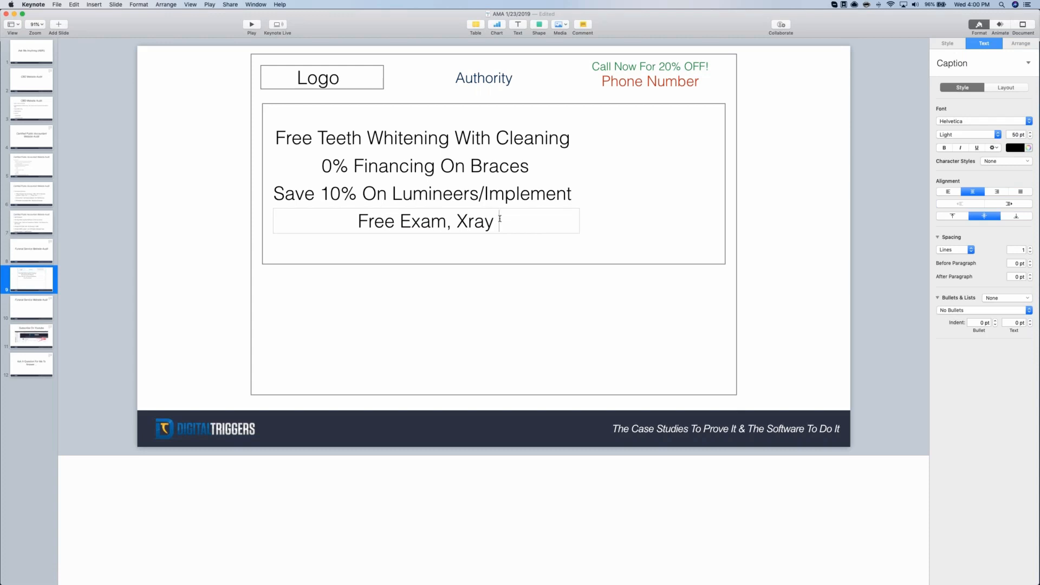
pyautogui.write('& Consult')
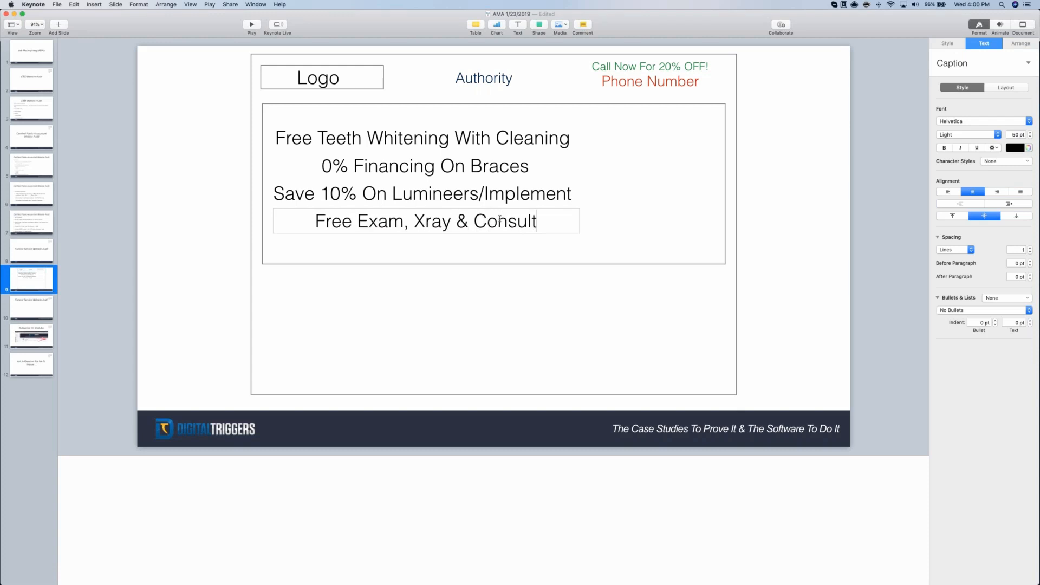
pyautogui.write('ations')
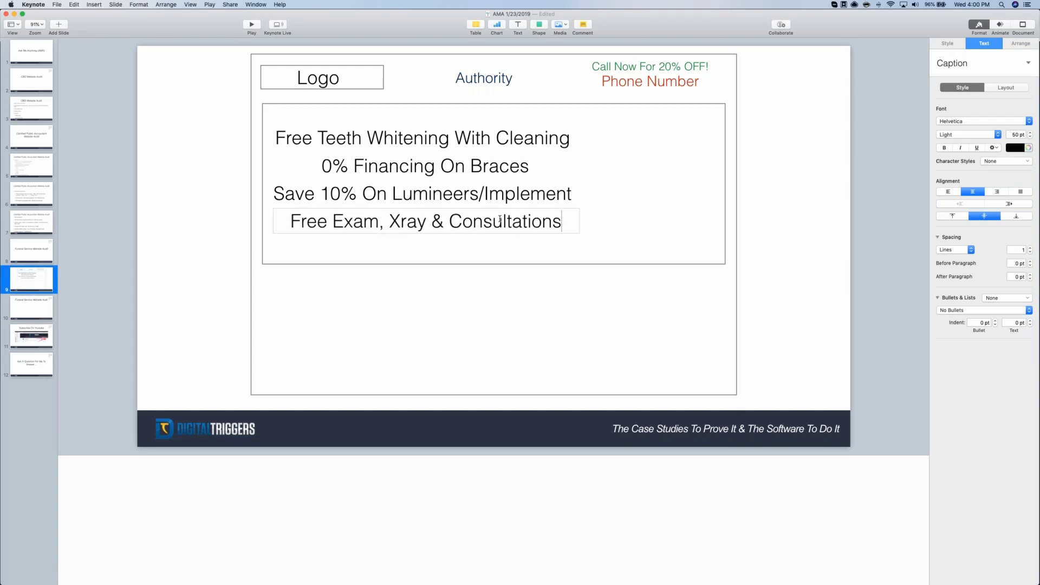
# Extend the free exam line with " - Don't pay to find out whats wrong" and move its text box down clear of the line above
pyautogui.write(' - ')
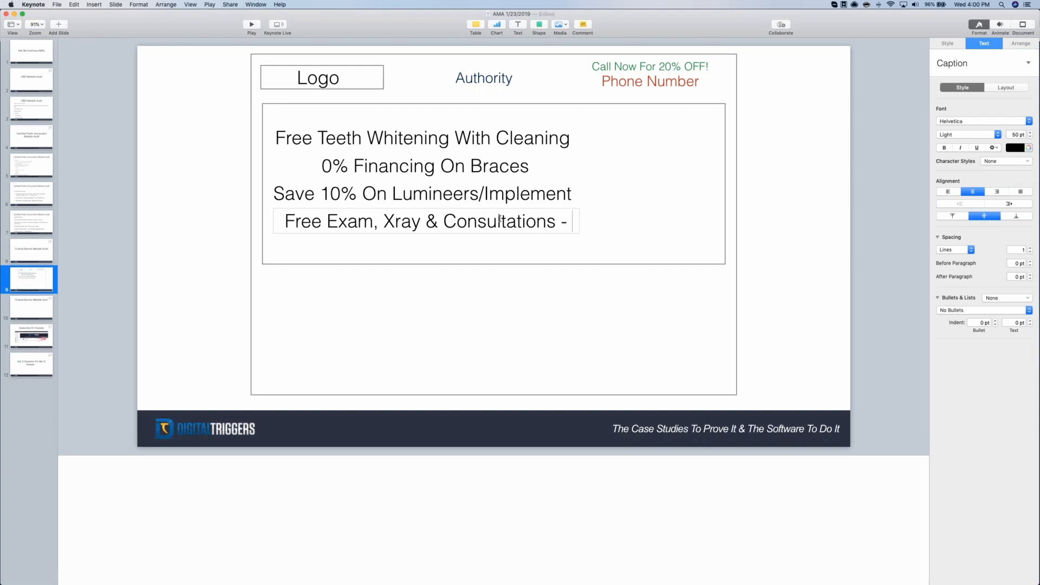
pyautogui.write('D')
pyautogui.press('BackSpace')
pyautogui.write("Don't pay ")
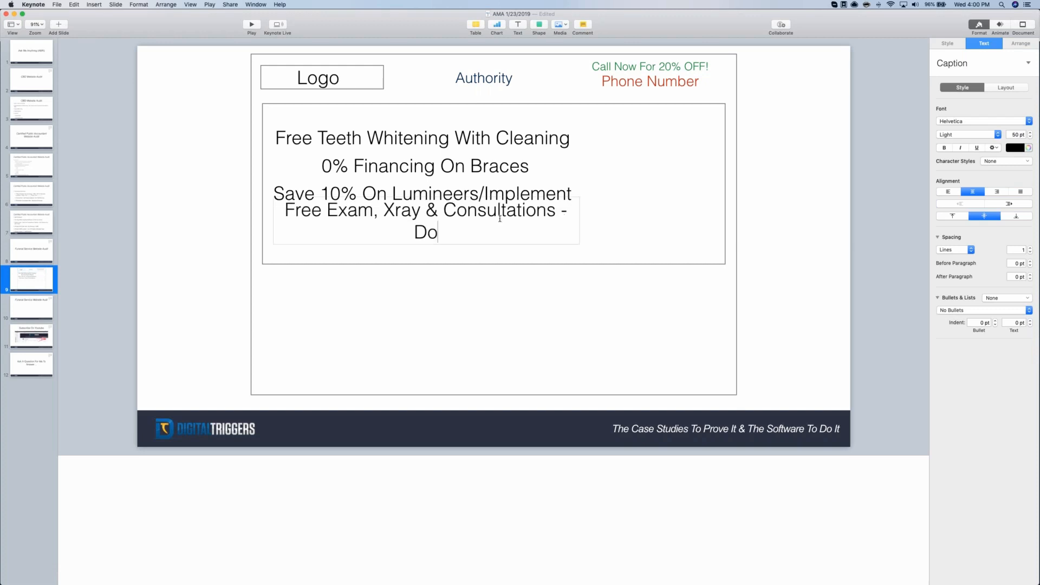
pyautogui.write('to fun')
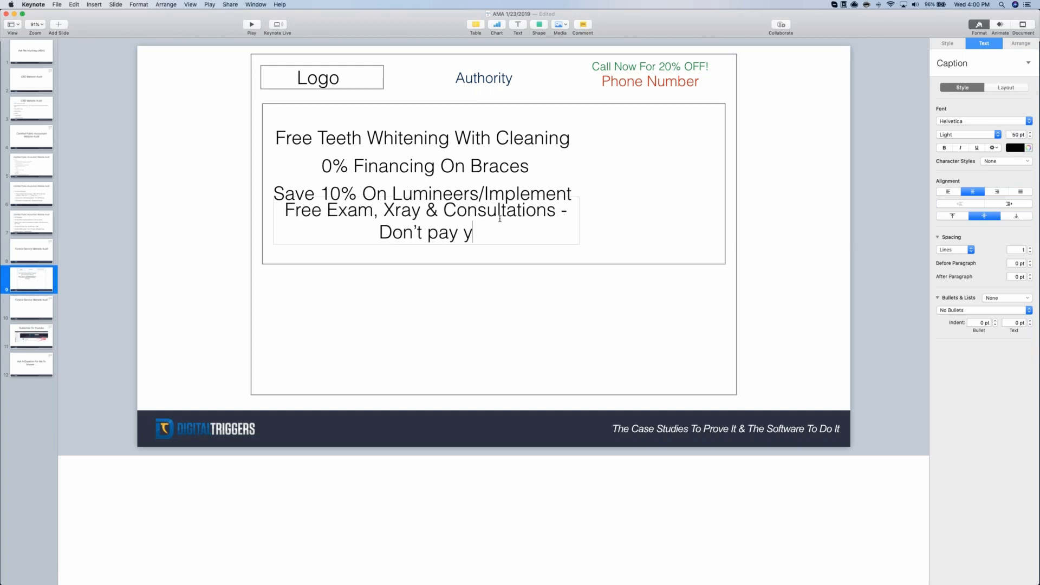
pyautogui.press('BackSpace')
pyautogui.press('BackSpace')
pyautogui.write('i')
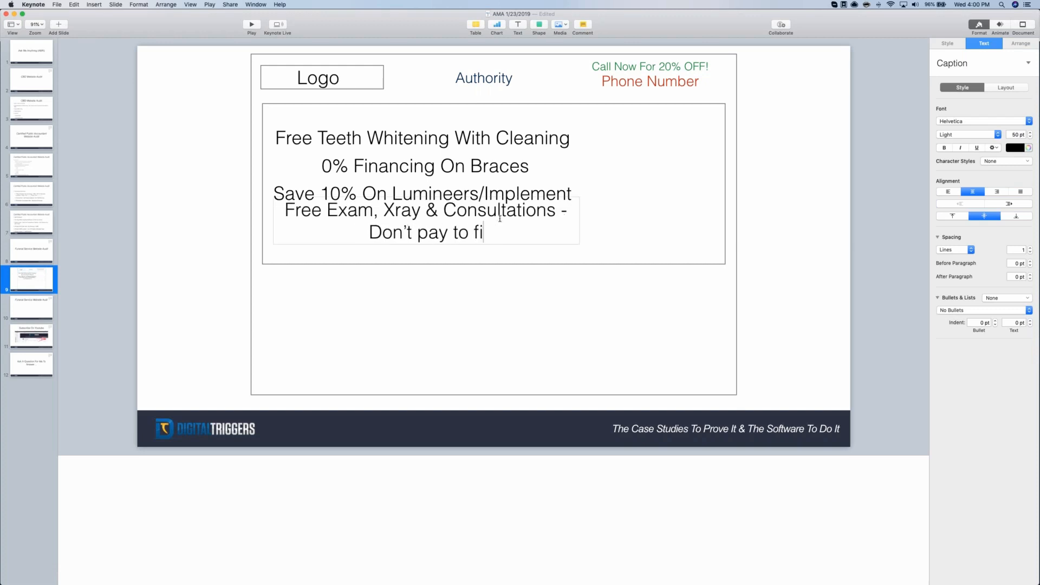
pyautogui.write('nd out whats wrong')
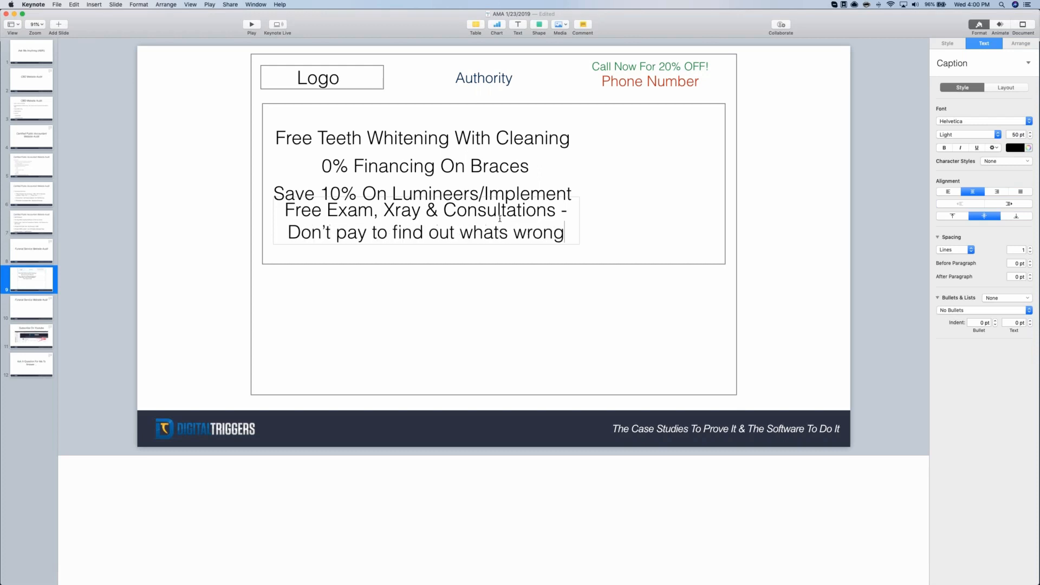
pyautogui.press('Escape')
pyautogui.moveTo(465, 231); pyautogui.dragTo(464, 245)
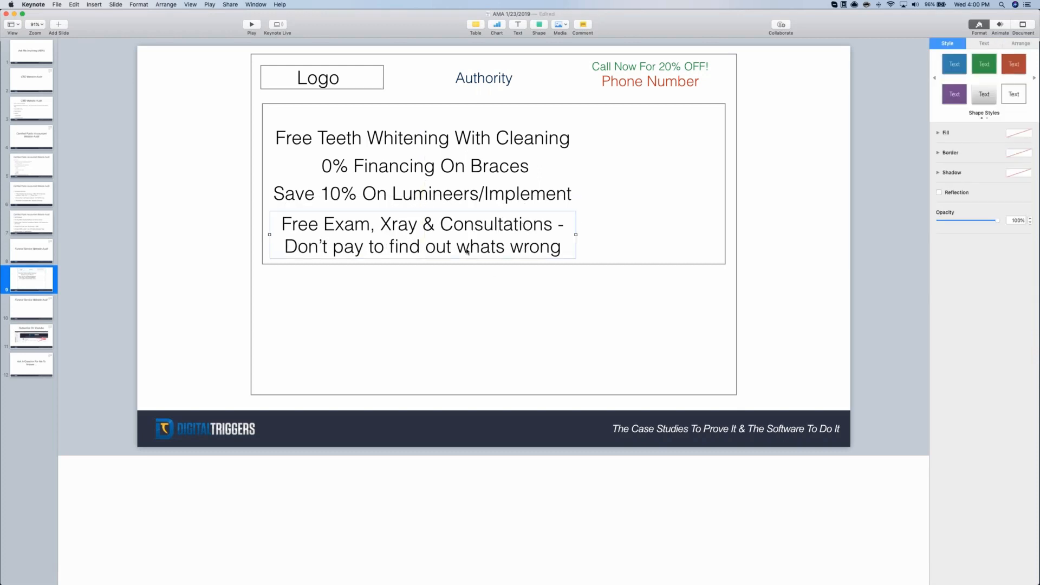
# Shift the "0% Financing On Braces" line slightly left to line it up with the other offers
pyautogui.click(471, 194)
pyautogui.moveTo(452, 168); pyautogui.dragTo(509, 176)
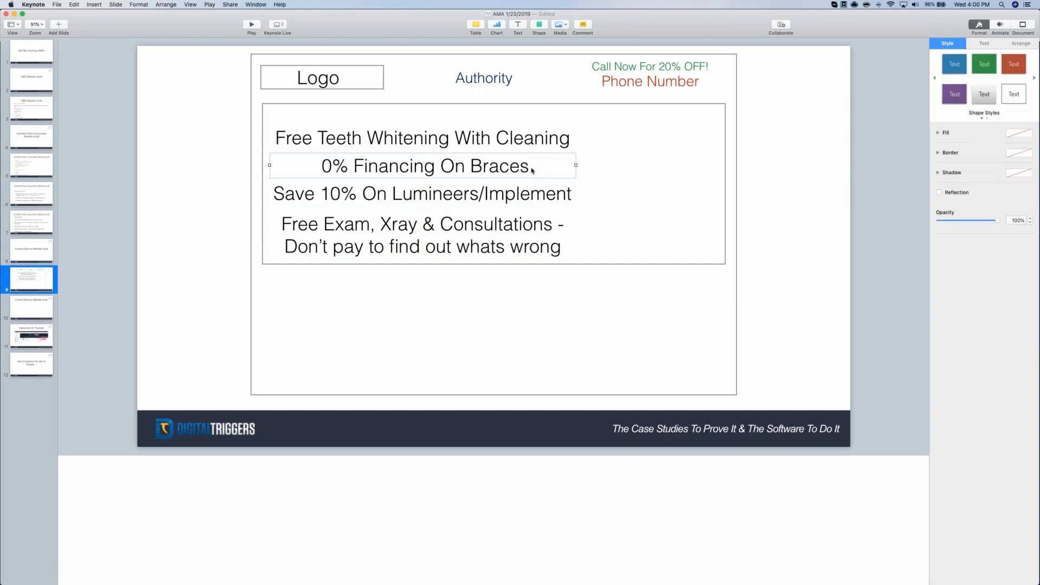
pyautogui.click(595, 187)
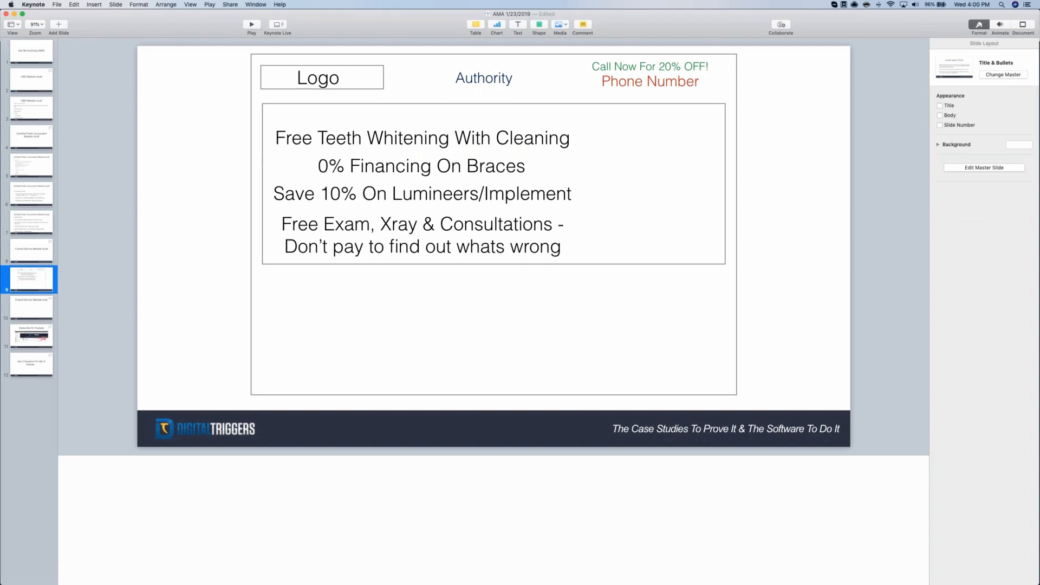
pyautogui.click(301, 234)
pyautogui.click(306, 208)
pyautogui.click(362, 168)
pyautogui.click(367, 139)
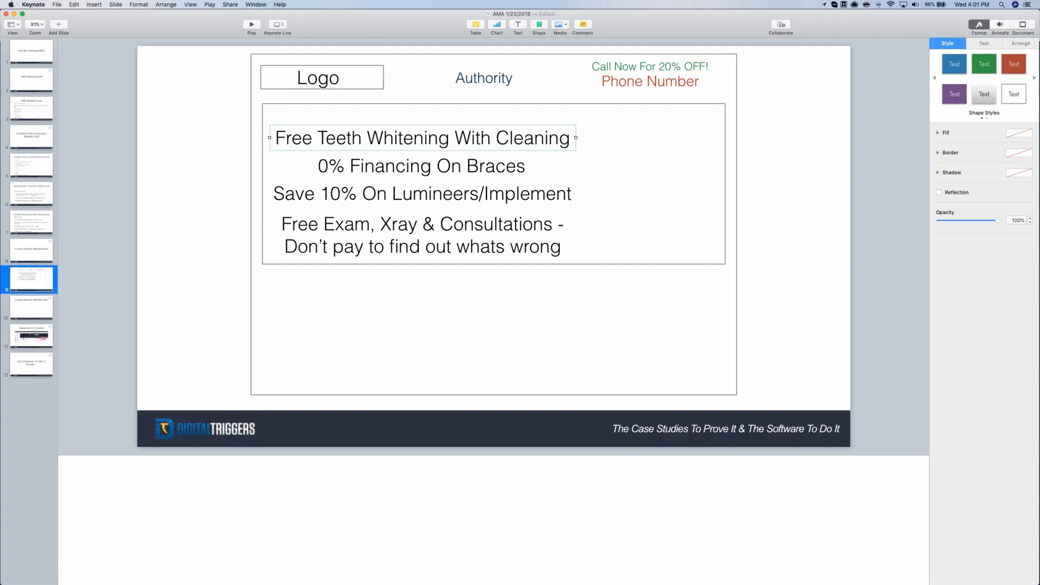
pyautogui.press('super+Tab')
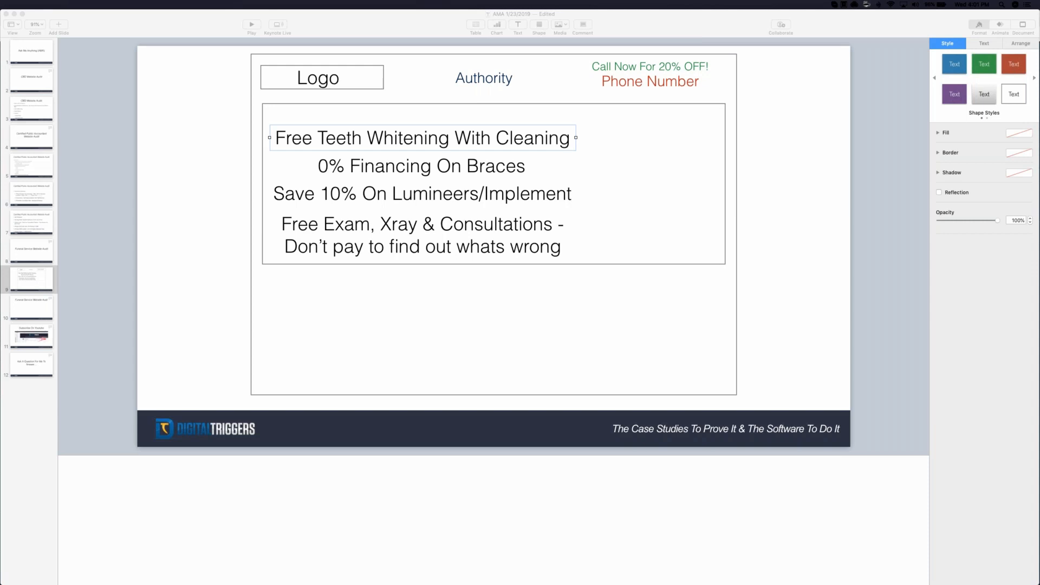
# Prefix the "Free Exam, Xray & Consultations" line with "1."
pyautogui.click(349, 217)
pyautogui.click(348, 222)
pyautogui.doubleClick(346, 223)
pyautogui.click(283, 223)
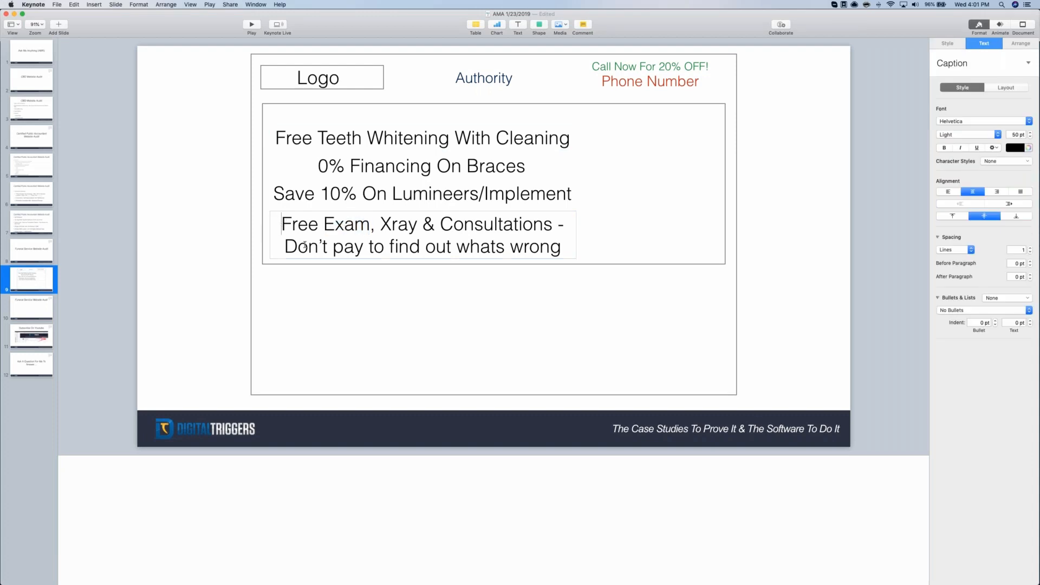
pyautogui.write('1.')
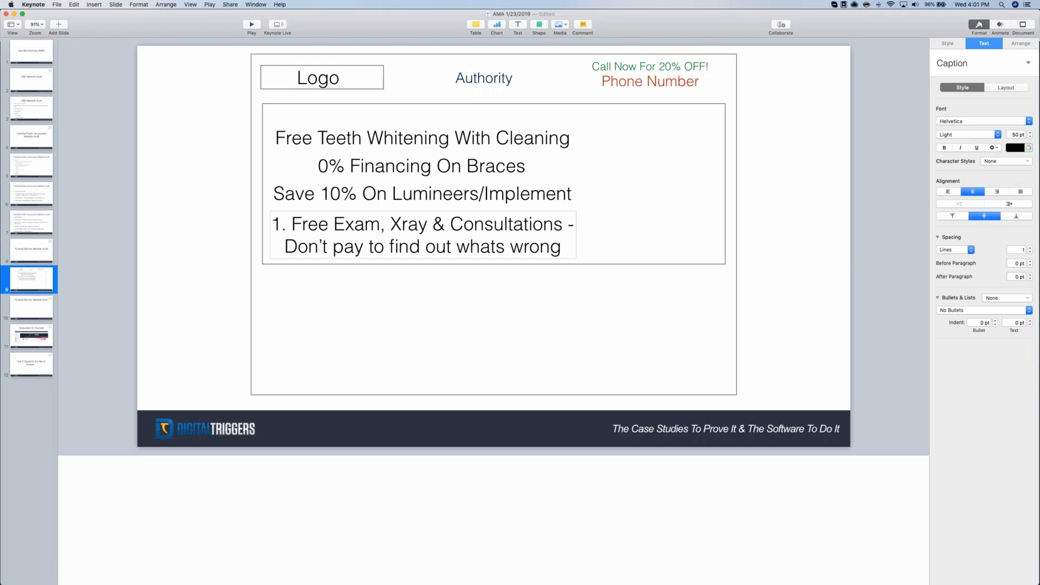
pyautogui.press('super+Tab')
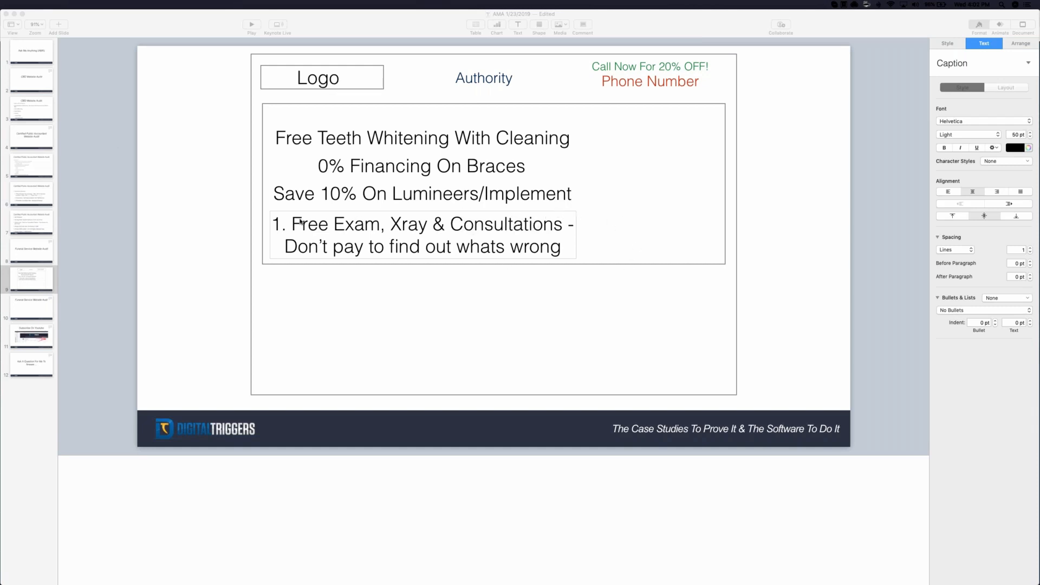
# Prefix the "Save 10% On Lumineers/Implement" line with "2."
pyautogui.doubleClick(341, 167)
pyautogui.doubleClick(327, 194)
pyautogui.click(277, 193)
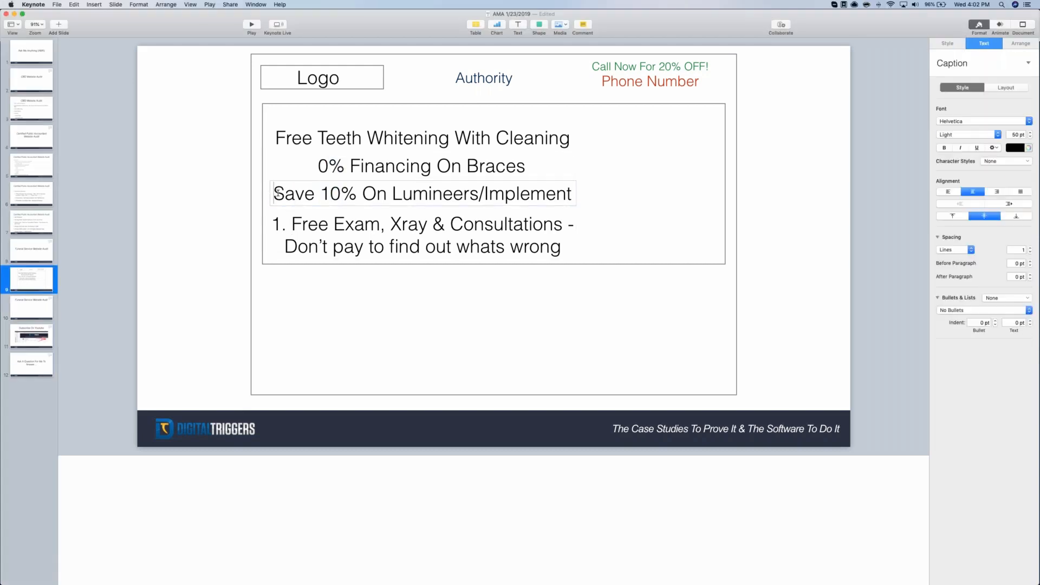
pyautogui.write('2.')
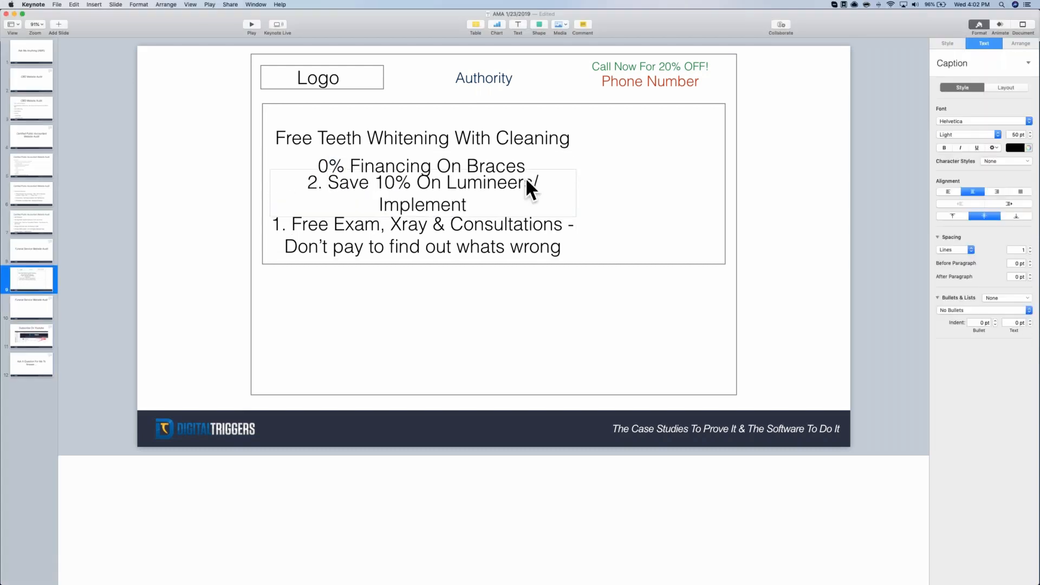
# Prefix the "Free Teeth Whitening With Cleaning" line with "3." and widen its text box so the text fits on one line
pyautogui.click(302, 146)
pyautogui.tripleClick(277, 138)
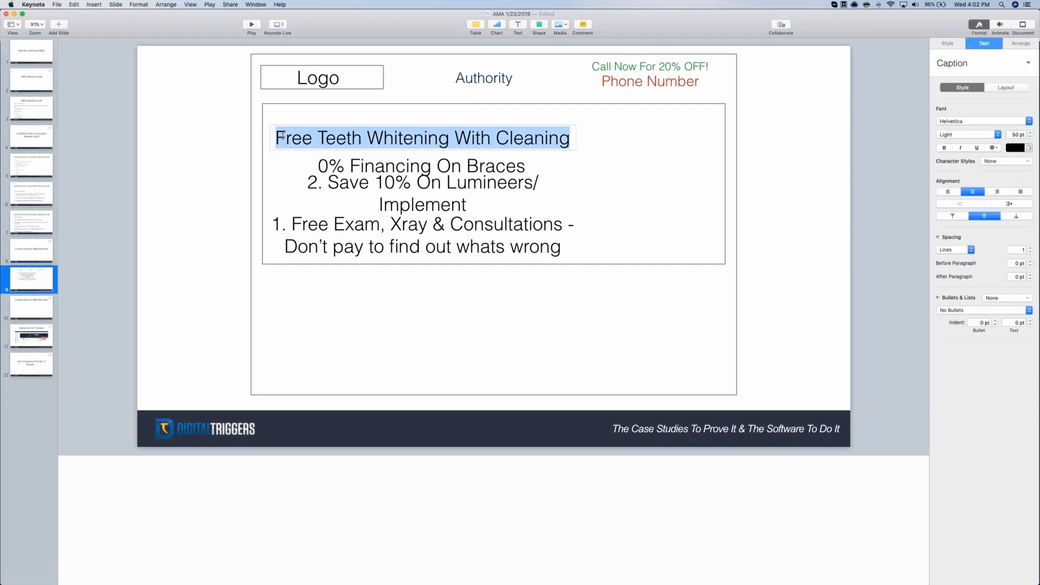
pyautogui.click(277, 138)
pyautogui.write('3.')
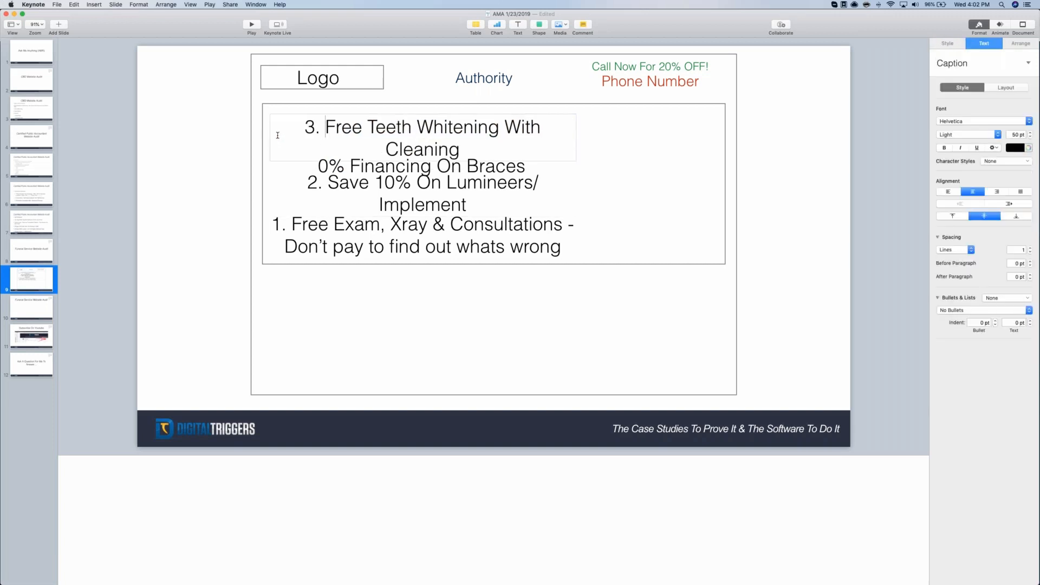
pyautogui.click(631, 133)
pyautogui.click(535, 127)
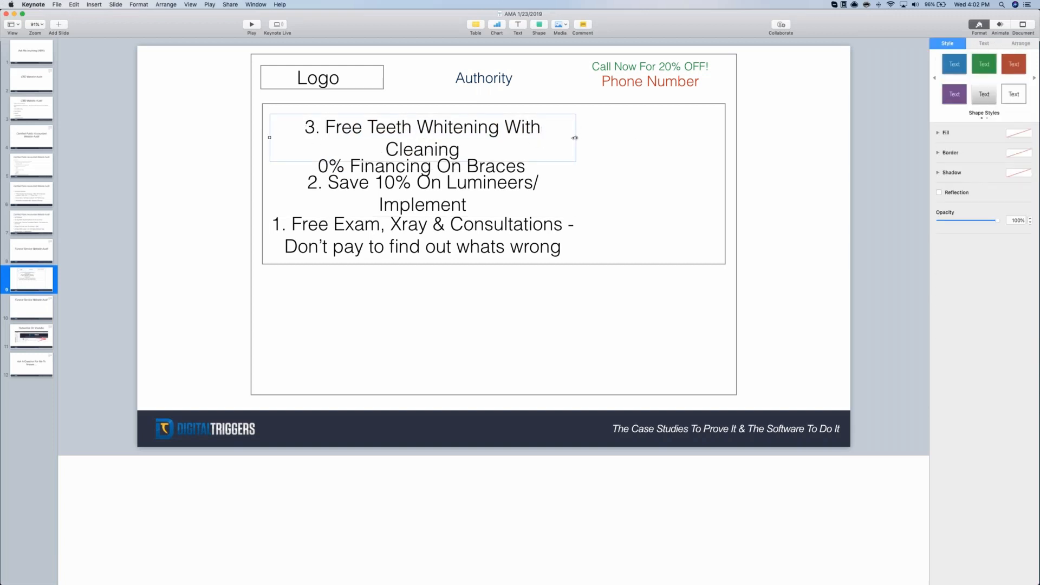
pyautogui.moveTo(575, 137); pyautogui.dragTo(599, 138)
# Widen the text box of the "Save 10% On Lumineers/Implement" offer so its text fits on one line
pyautogui.click(540, 182)
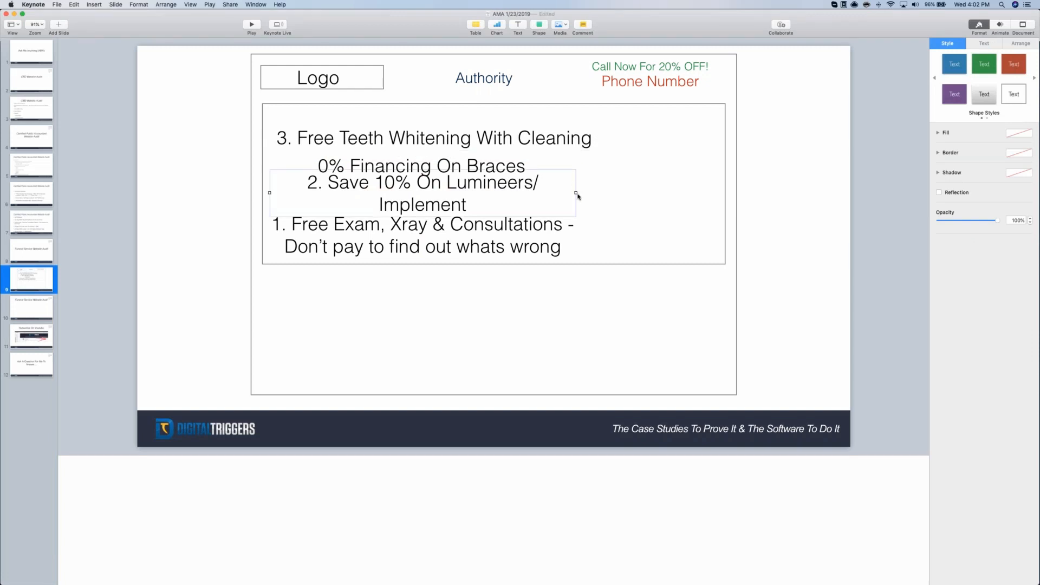
pyautogui.click(561, 194)
pyautogui.click(562, 194)
pyautogui.moveTo(576, 193); pyautogui.dragTo(616, 193)
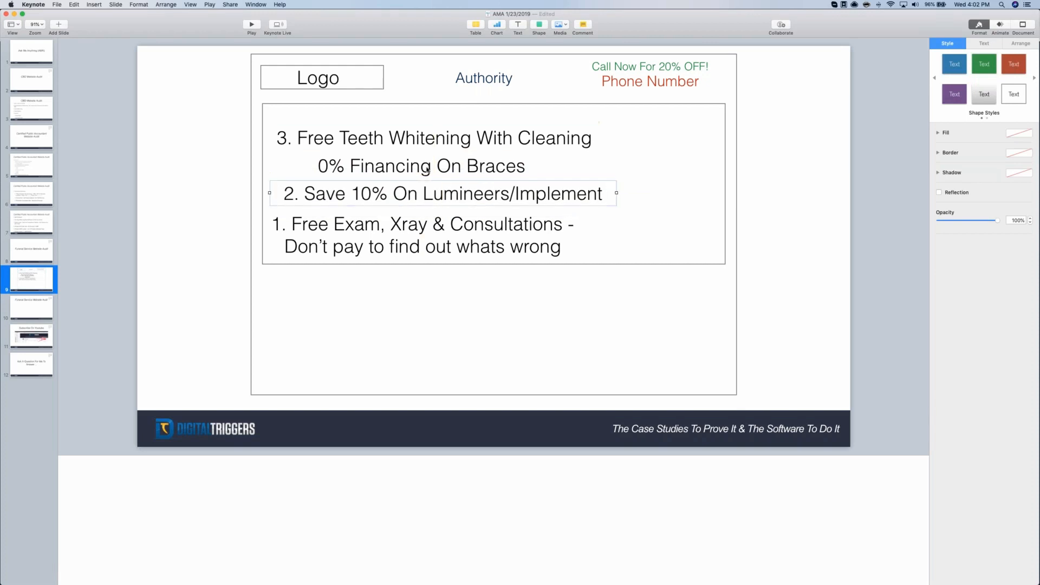
# Prefix the "0% Financing On Braces" line with "4."
pyautogui.click(427, 170)
pyautogui.tripleClick(427, 169)
pyautogui.press('Left')
pyautogui.write('4.')
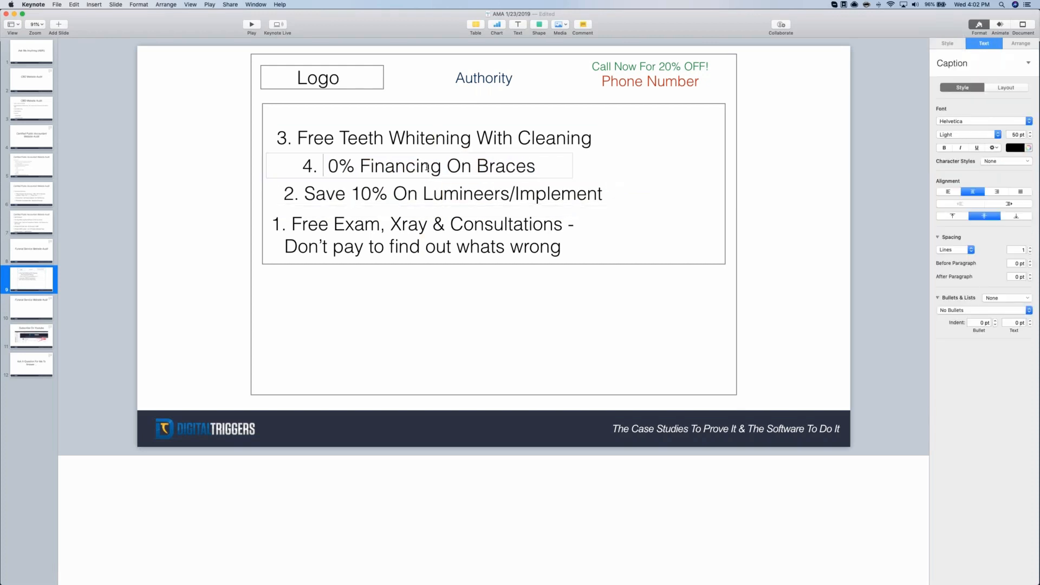
pyautogui.click(377, 248)
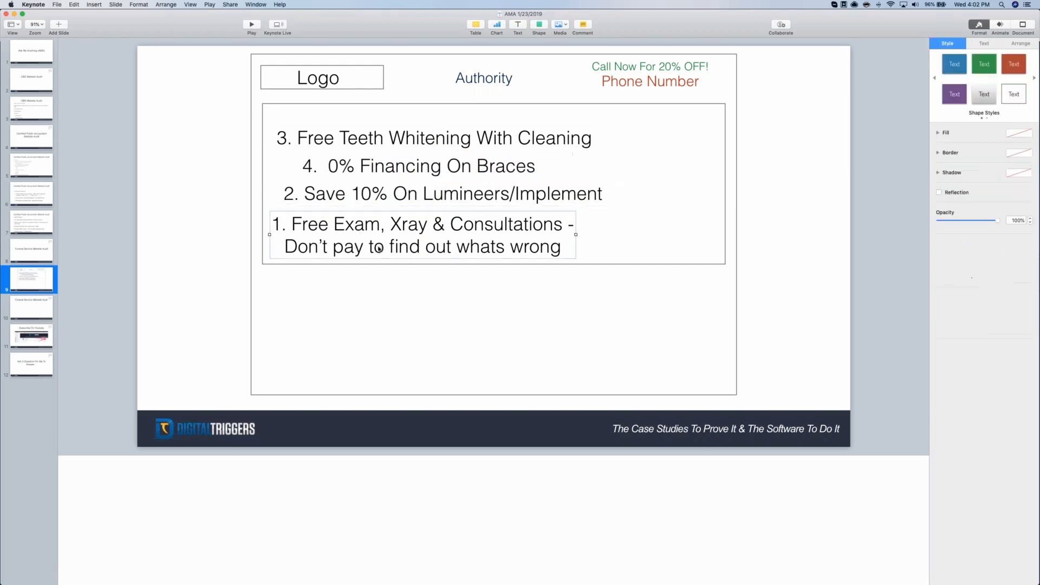
pyautogui.click(372, 294)
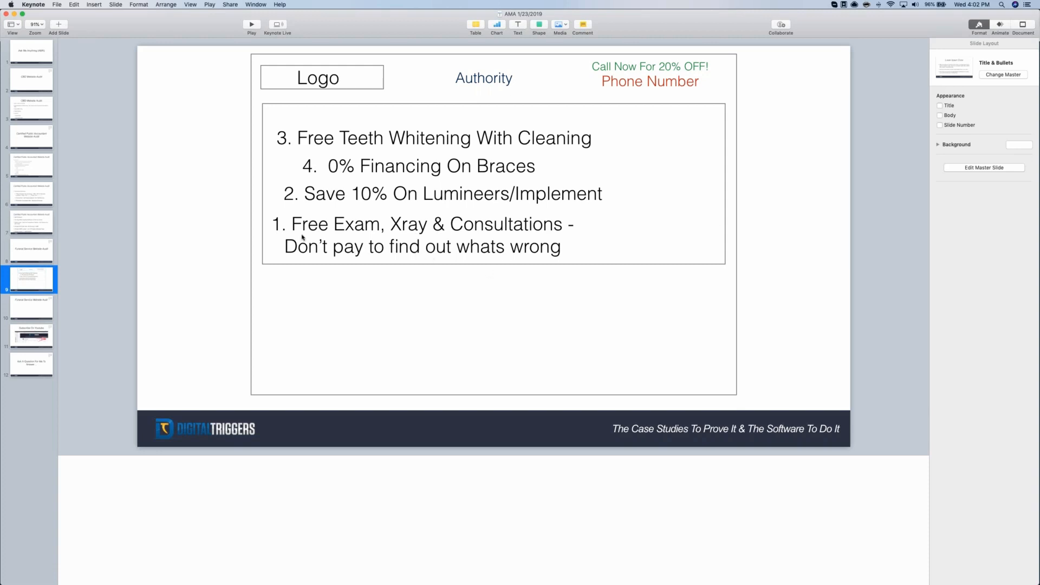
pyautogui.click(359, 234)
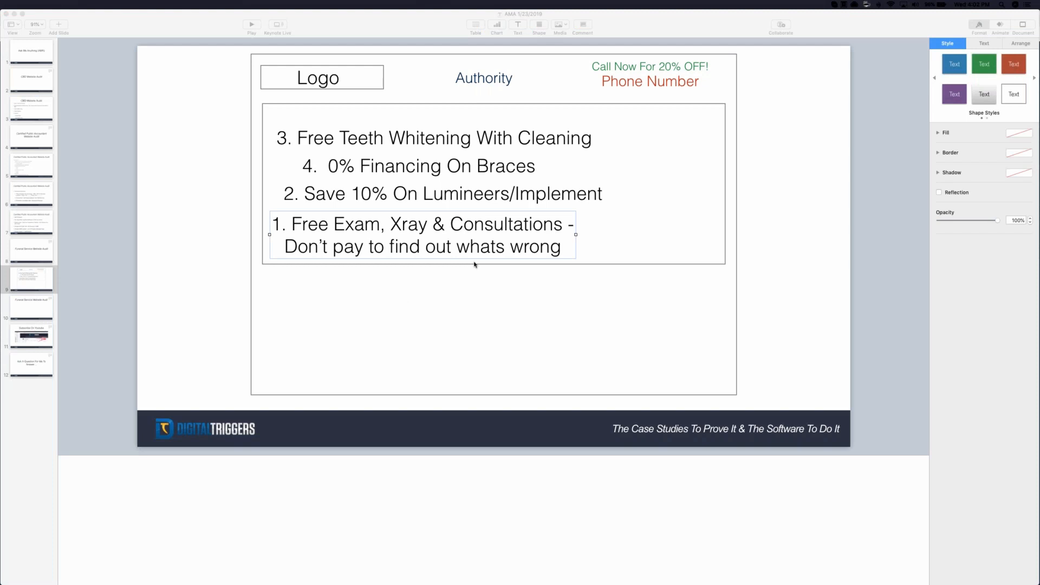
pyautogui.click(356, 132)
pyautogui.tripleClick(356, 133)
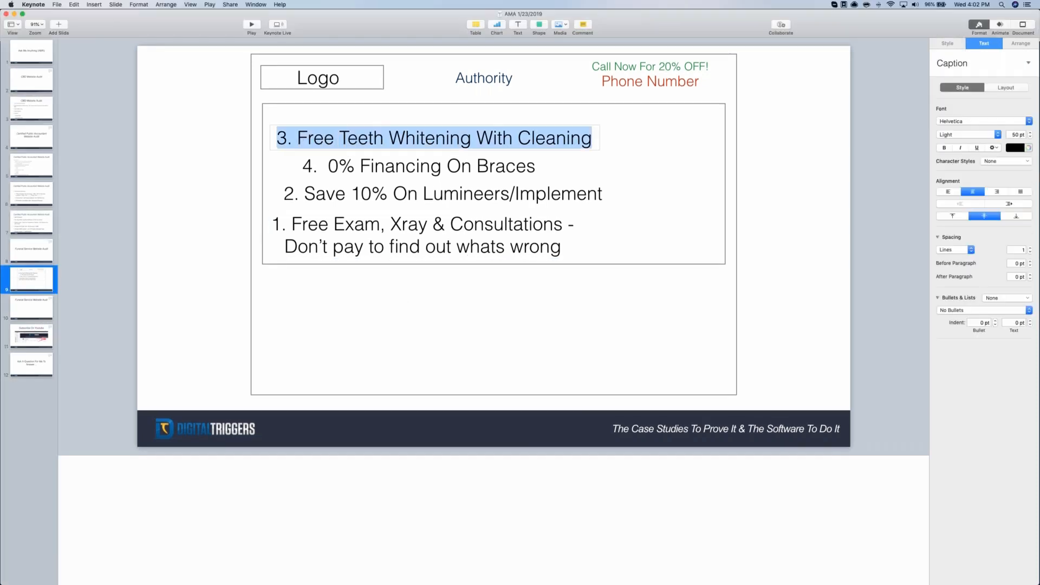
pyautogui.click(370, 193)
pyautogui.tripleClick(370, 194)
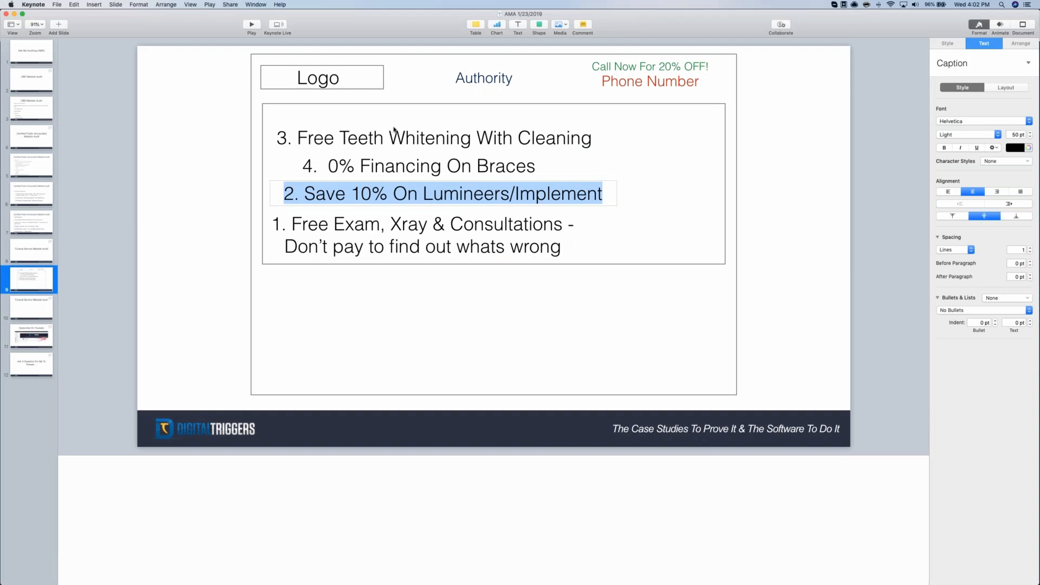
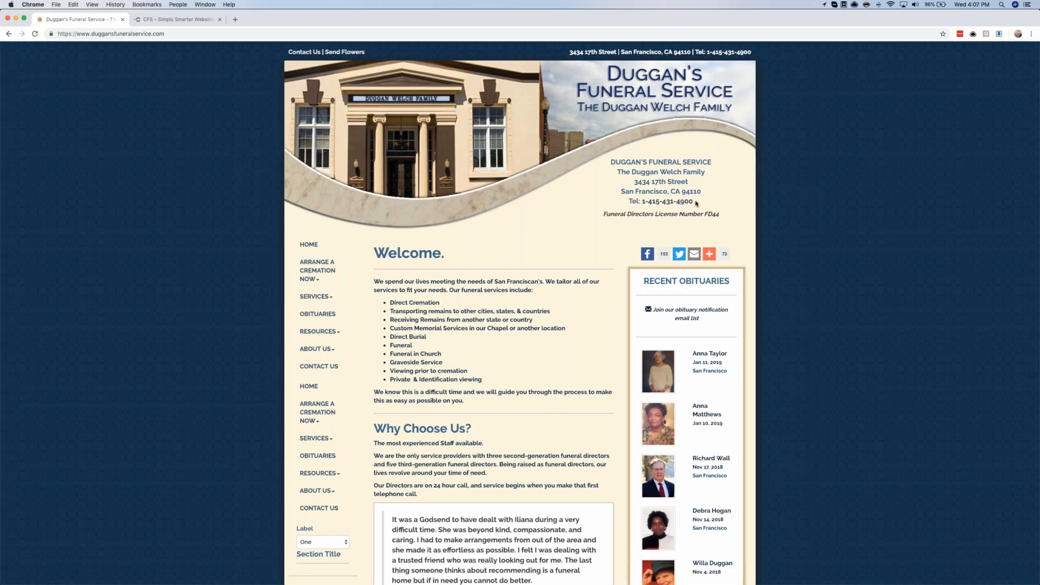
# Examine the Duggan's Funeral Service home page in Chrome, covering its header contact details, welcome text, Why Choose Us section, testimonials and featured services
pyautogui.moveTo(725, 203); pyautogui.dragTo(642, 201)
pyautogui.click(652, 85)
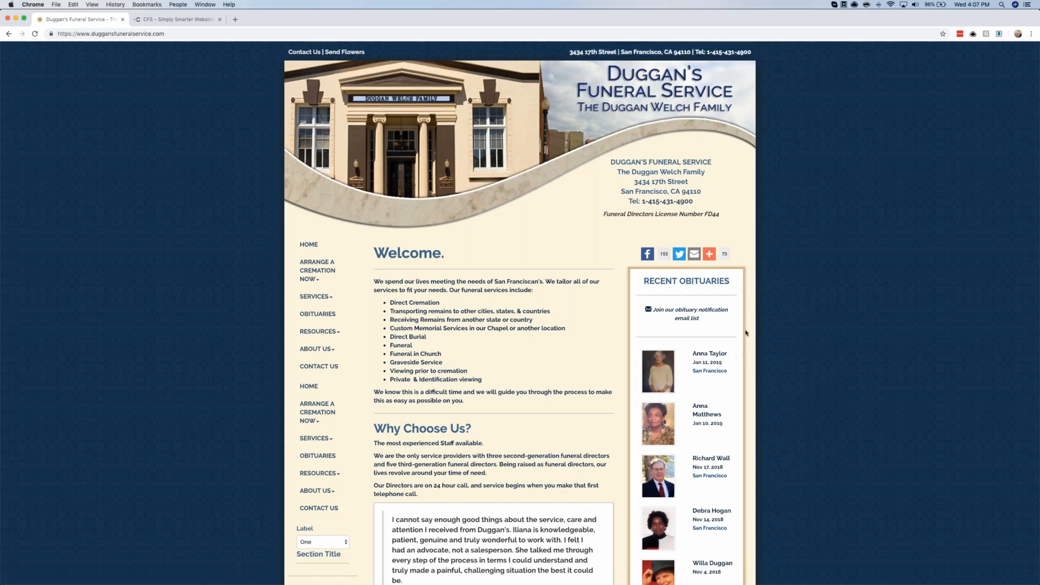
pyautogui.scroll(-2, 606, 403)
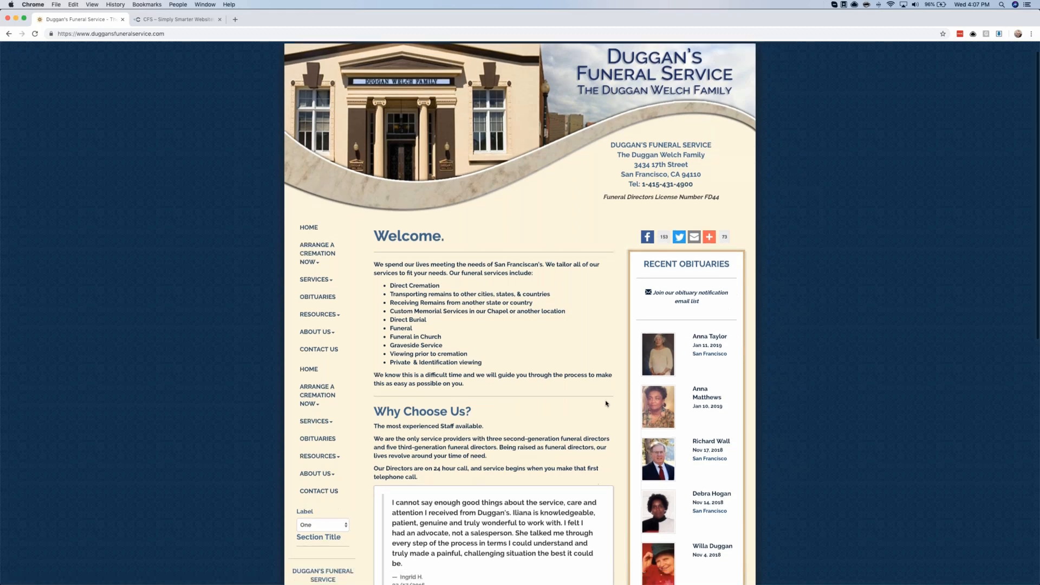
pyautogui.moveTo(442, 245); pyautogui.dragTo(544, 328)
pyautogui.click(544, 339)
pyautogui.scroll(-6, 543, 362)
pyautogui.moveTo(373, 231); pyautogui.dragTo(555, 291)
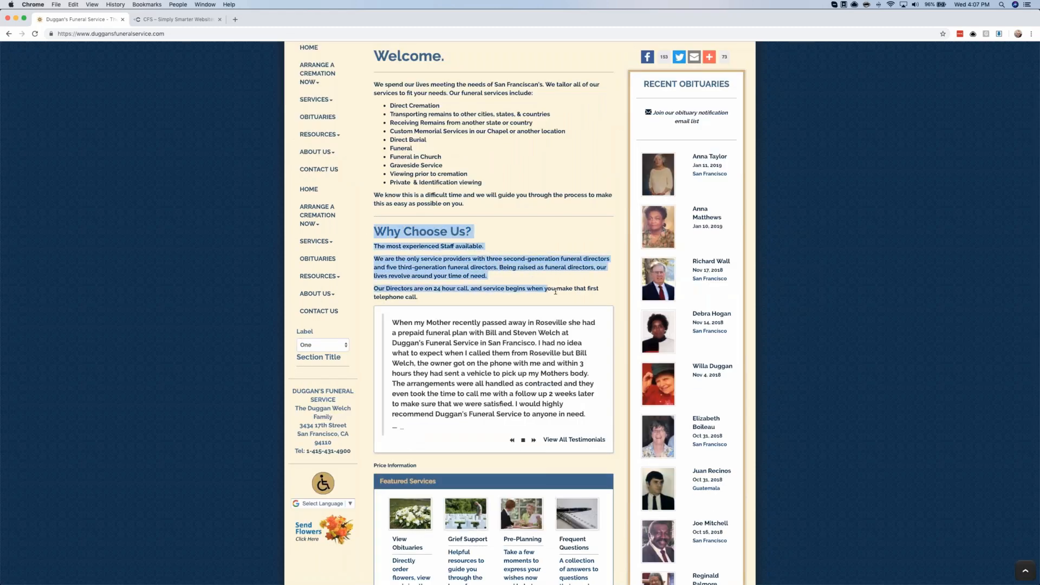
pyautogui.click(528, 293)
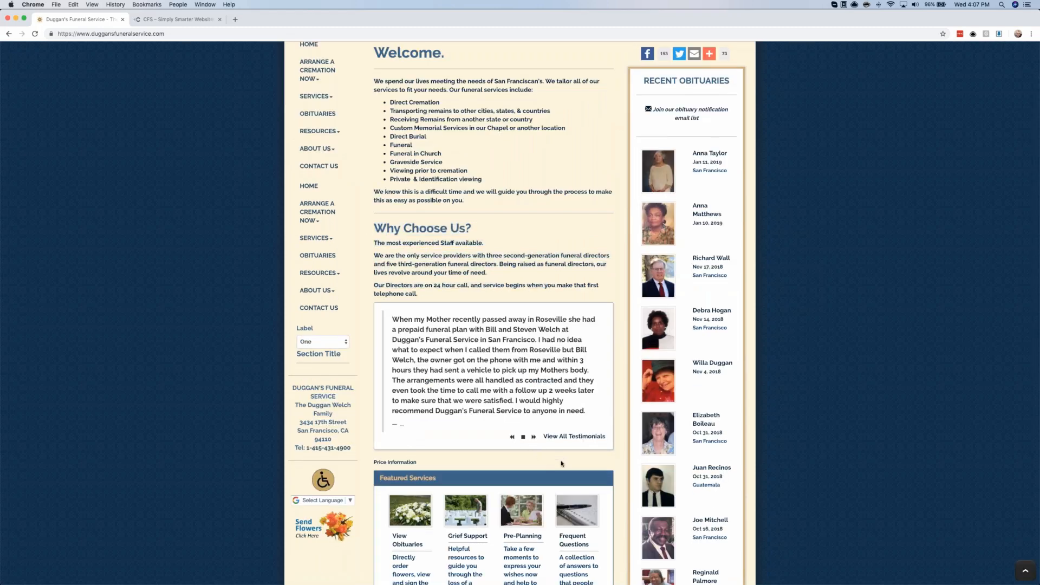
pyautogui.scroll(-6, 561, 462)
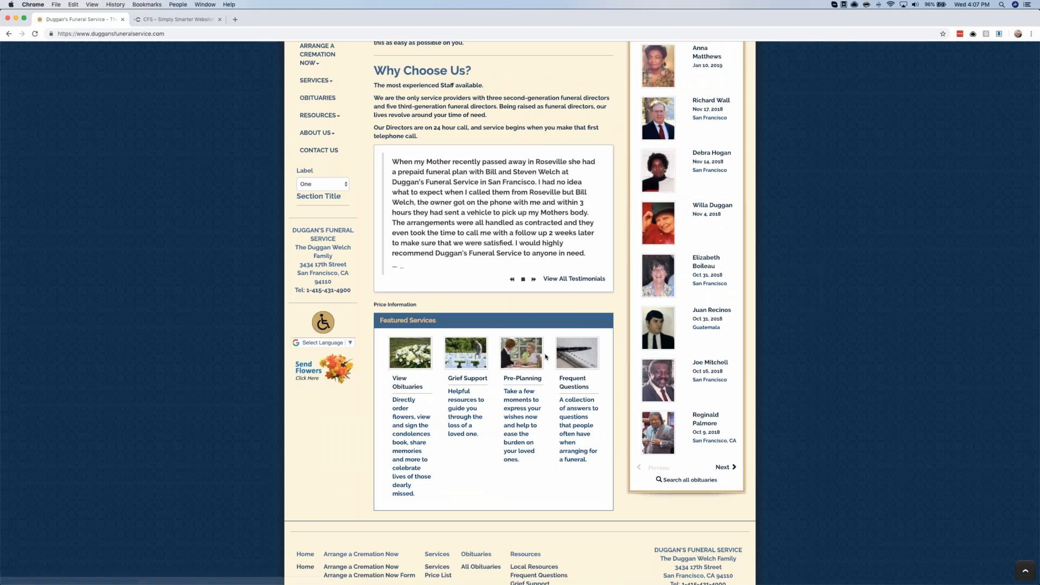
pyautogui.scroll(12, 550, 349)
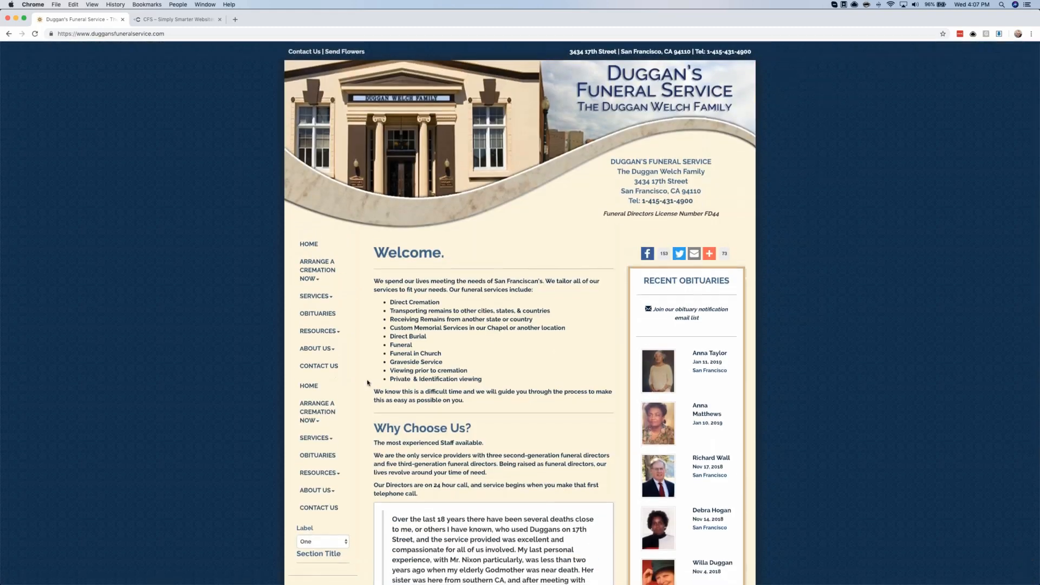
pyautogui.scroll(-4, 552, 345)
pyautogui.scroll(4, 449, 360)
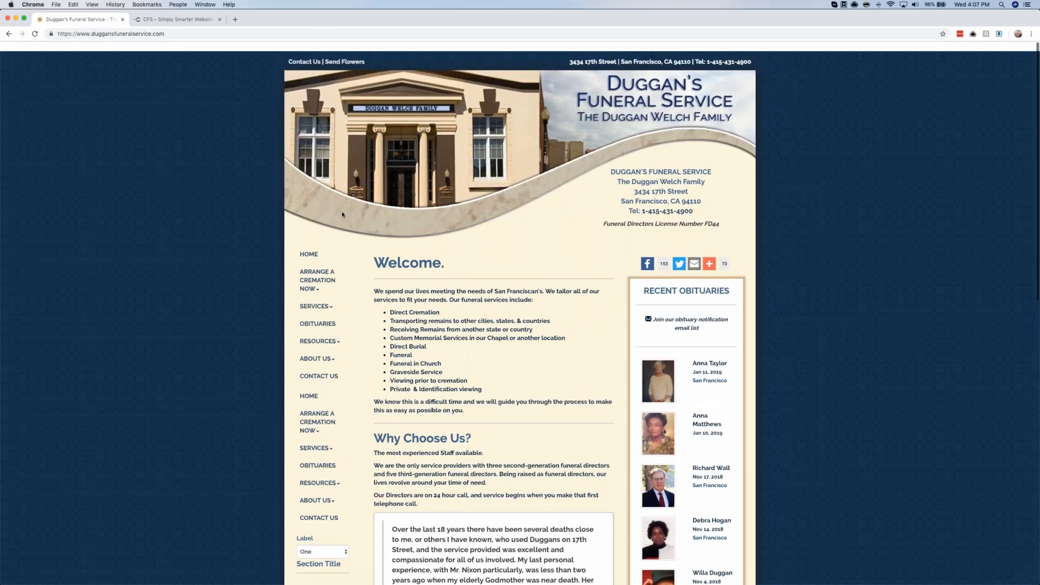
pyautogui.scroll(-1, 450, 361)
# Open the Local Resources page listed under the site's Resources and return to the home page
pyautogui.click(321, 313)
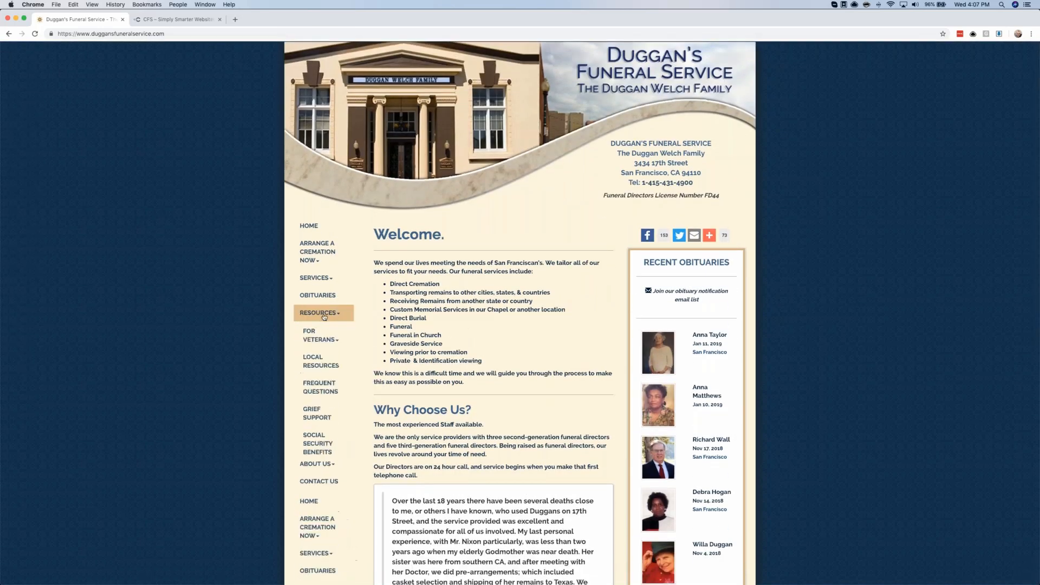
pyautogui.click(321, 364)
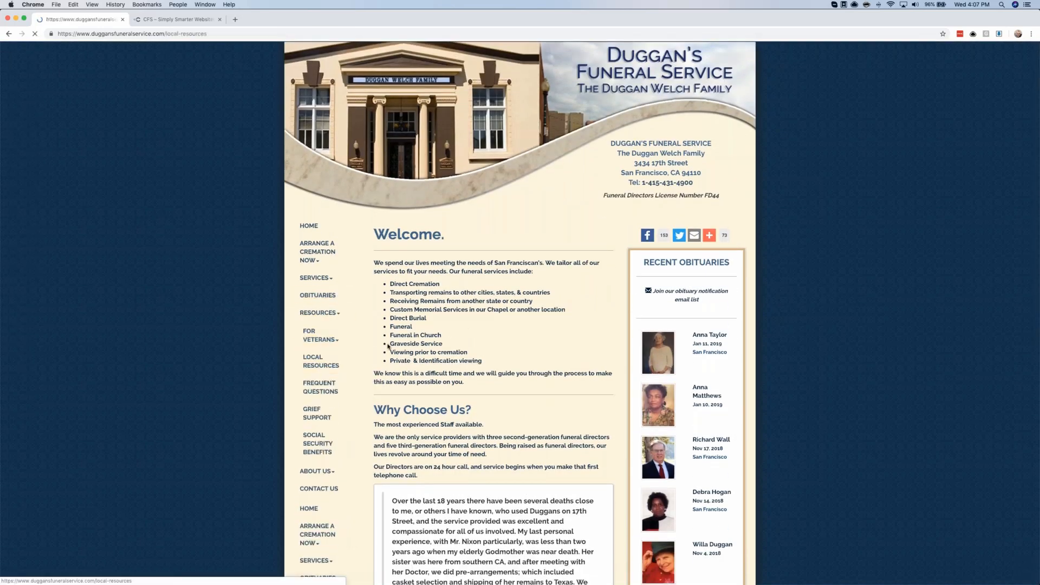
pyautogui.click(326, 245)
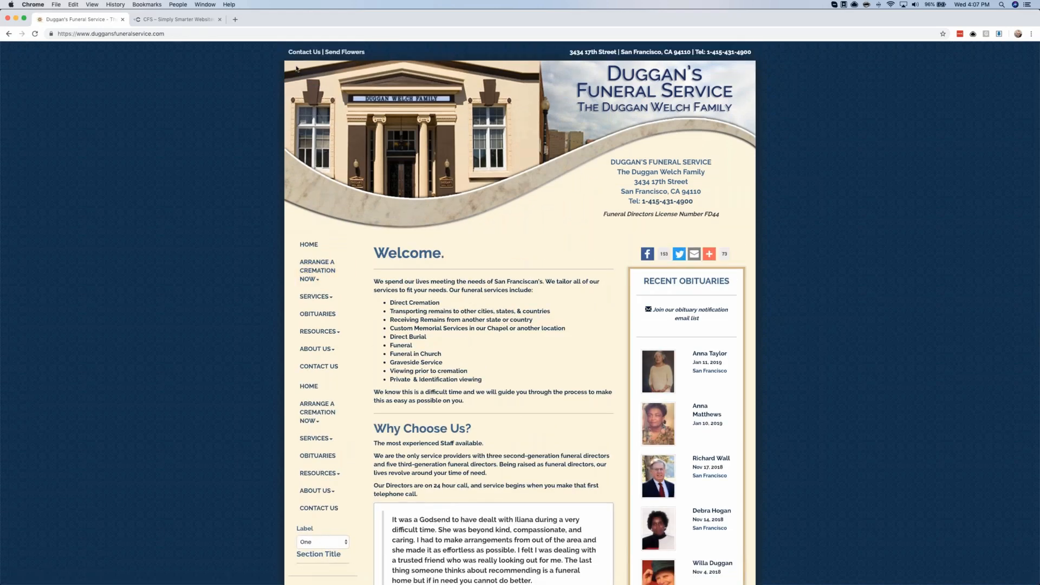
pyautogui.click(191, 34)
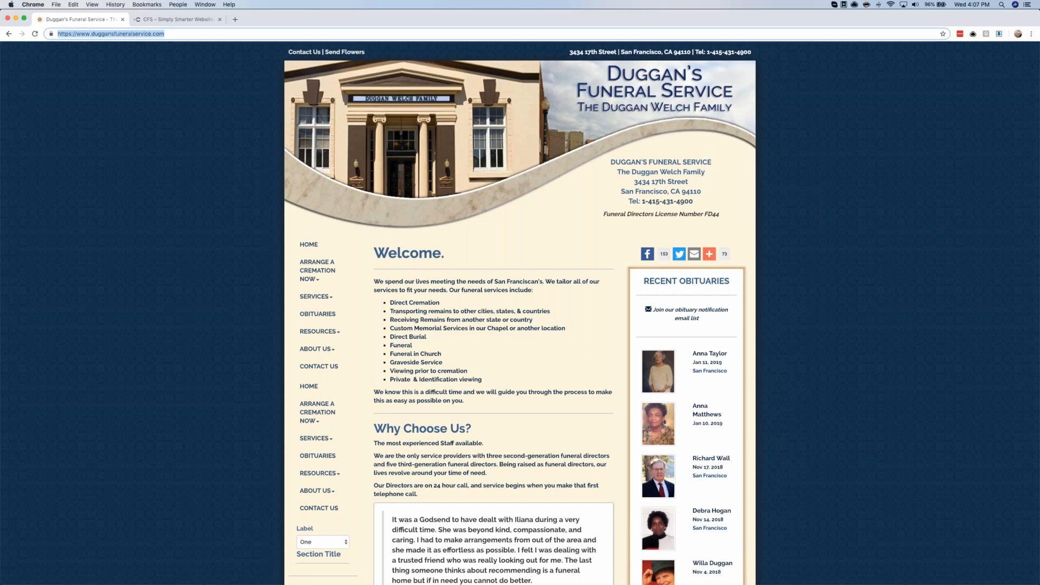
pyautogui.click(170, 61)
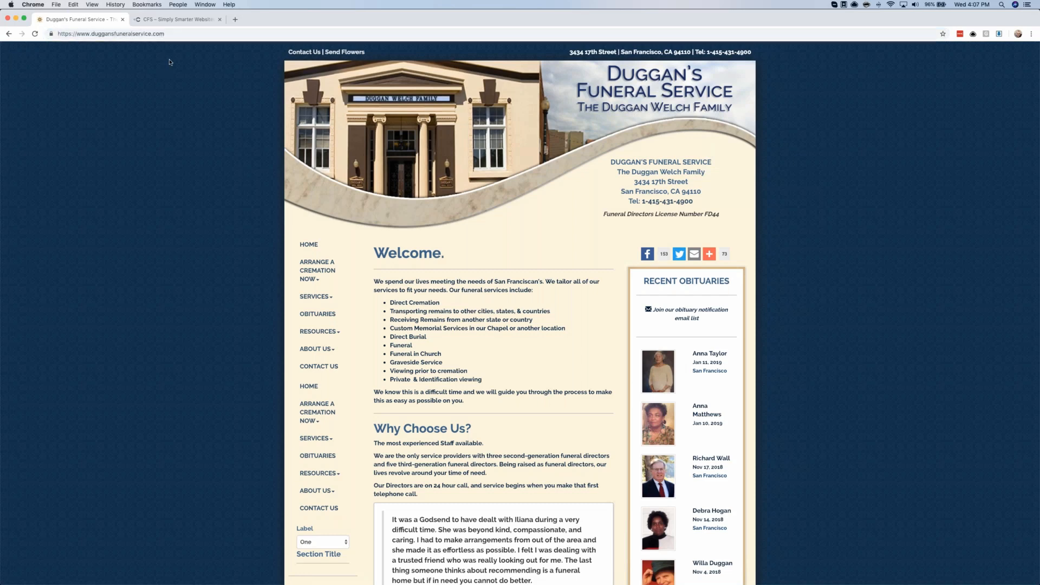
pyautogui.press('cmd+t')
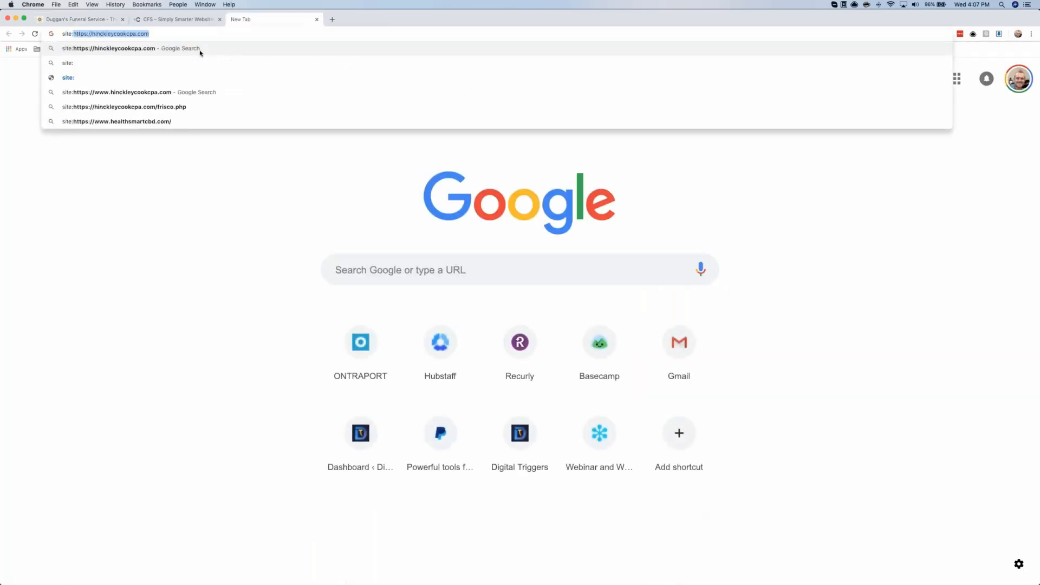
pyautogui.click(79, 19)
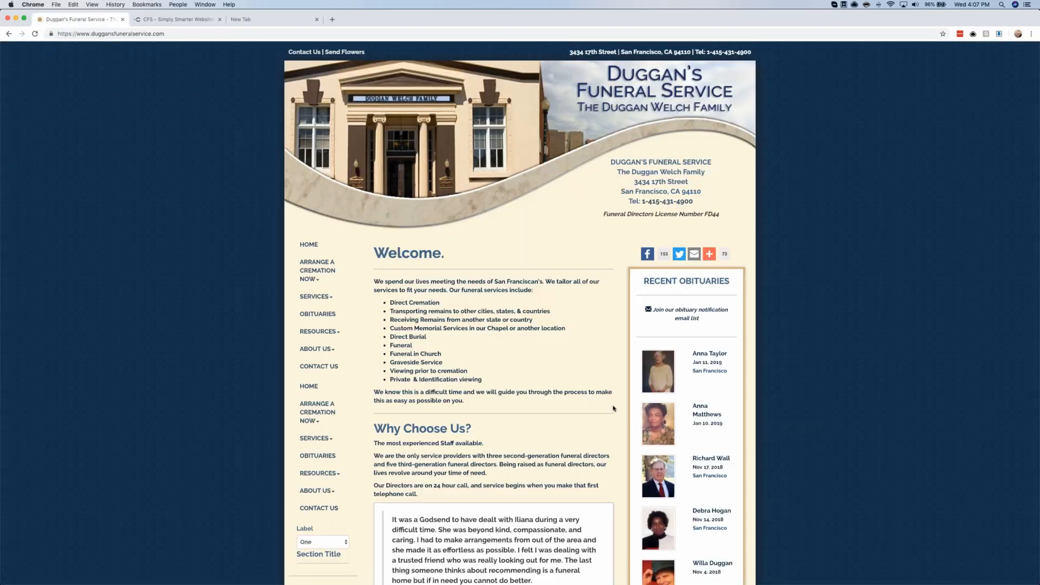
pyautogui.scroll(-10, 612, 425)
pyautogui.click(242, 20)
pyautogui.click(216, 35)
pyautogui.write('site:')
pyautogui.write('https://www.duggansfuneralservice.com/')
pyautogui.press('Return')
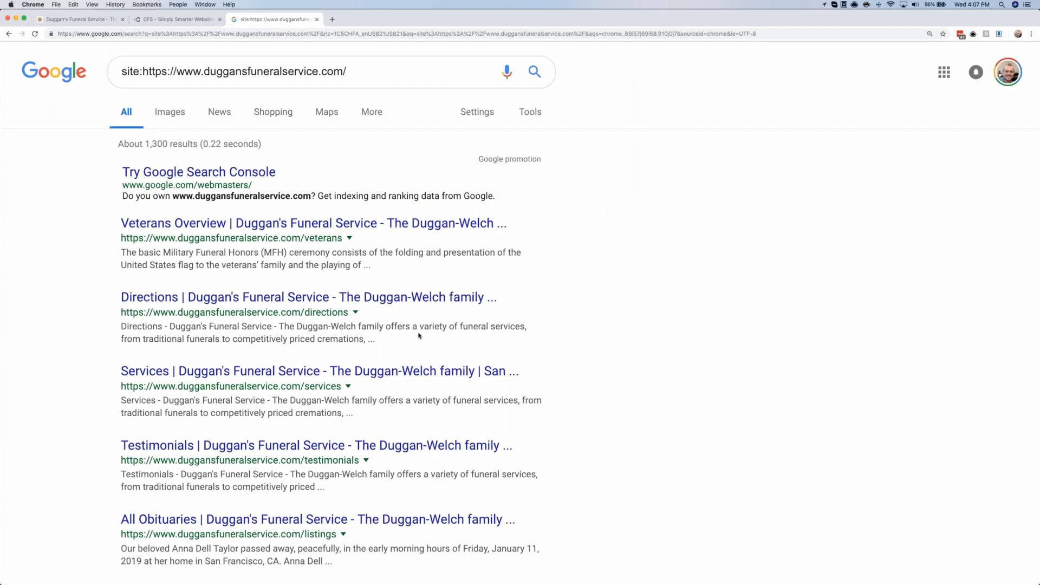
# Look through the site's indexed pages, go to a further results page and open the Send Flowers result
pyautogui.scroll(-5, 216, 525)
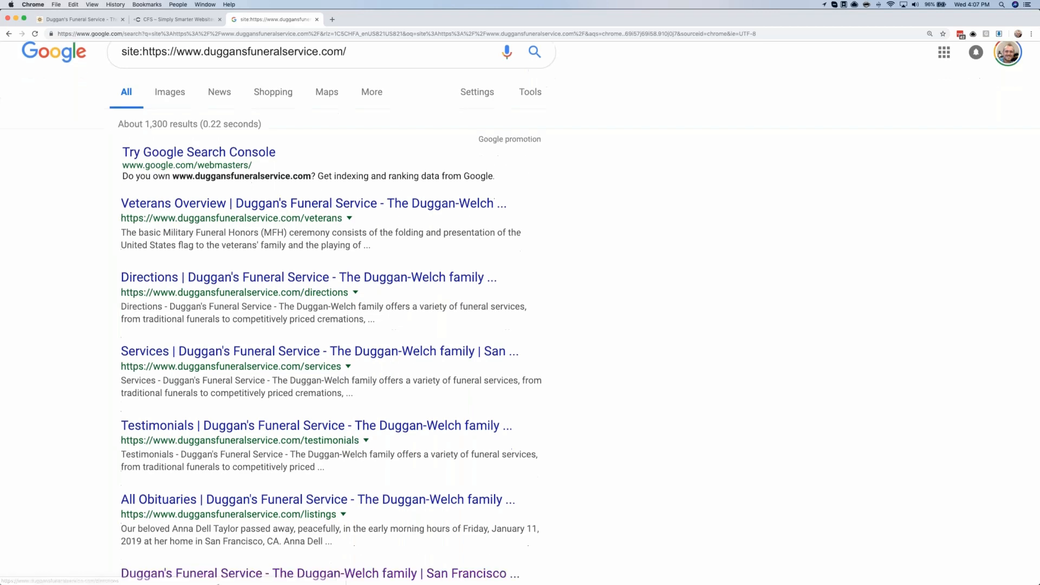
pyautogui.scroll(-5, 325, 324)
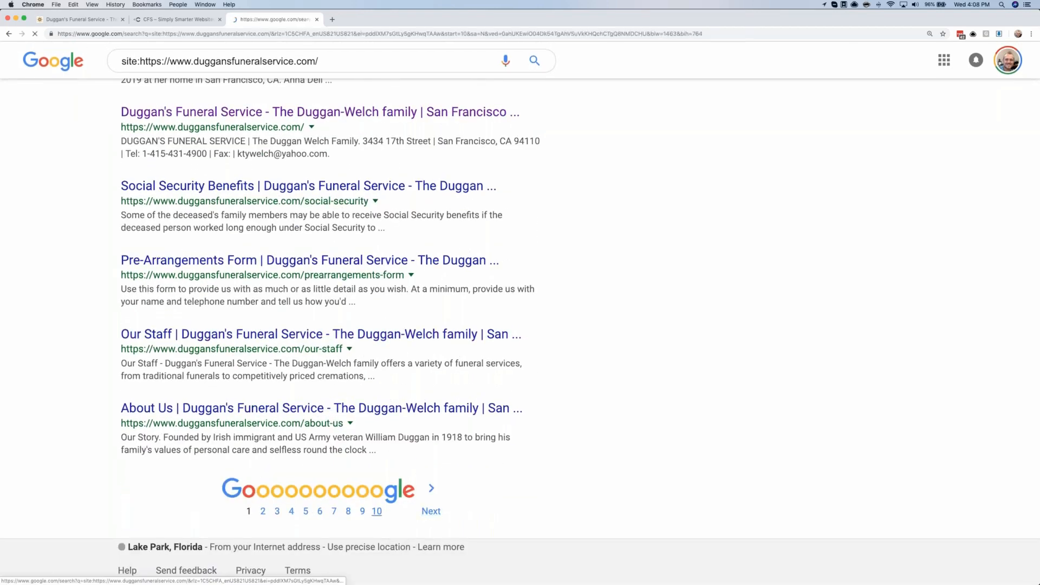
pyautogui.scroll(-4, 404, 473)
pyautogui.scroll(-3, 404, 472)
pyautogui.click(342, 370)
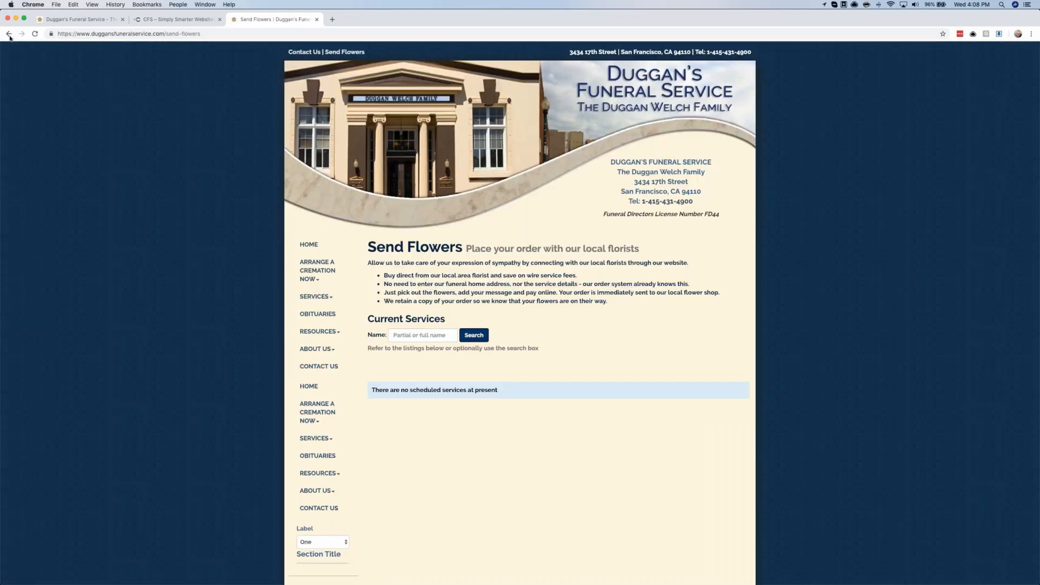
# Return to the indexed results, open the site's greennatural page, check its content area and go back to the results
pyautogui.click(9, 34)
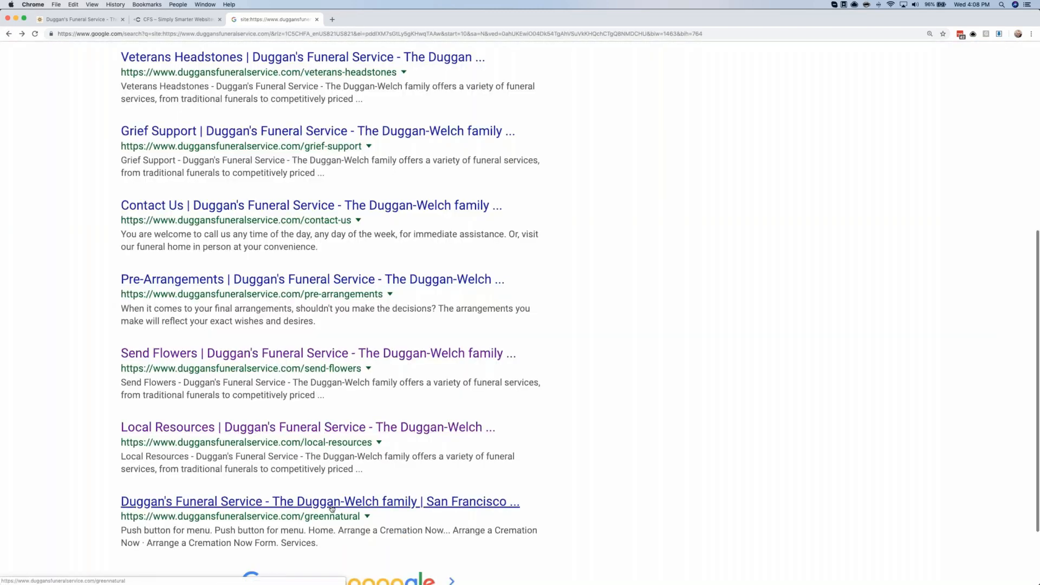
pyautogui.click(336, 499)
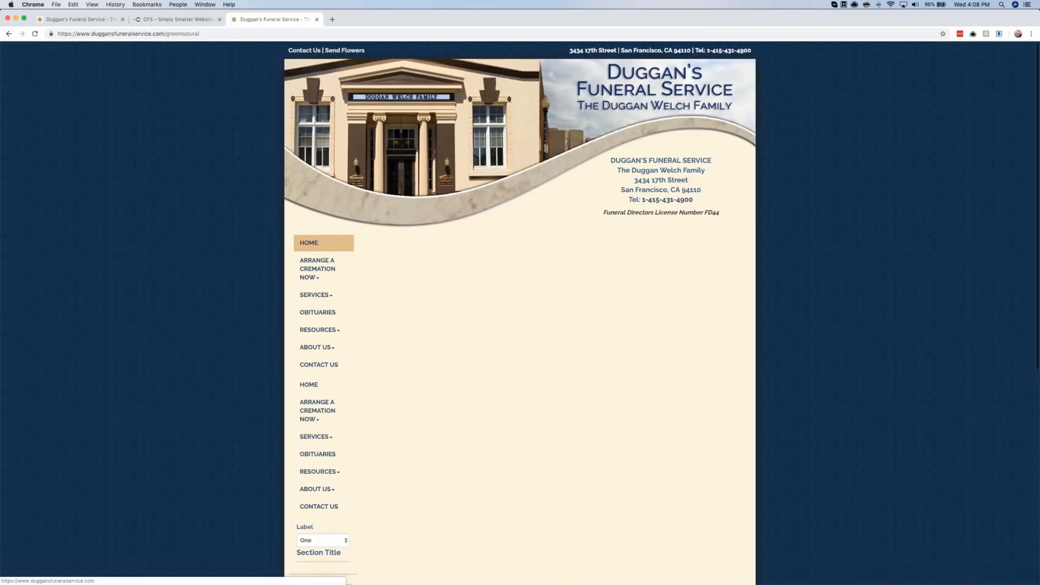
pyautogui.scroll(-5, 335, 292)
pyautogui.scroll(-3, 338, 292)
pyautogui.scroll(8, 587, 291)
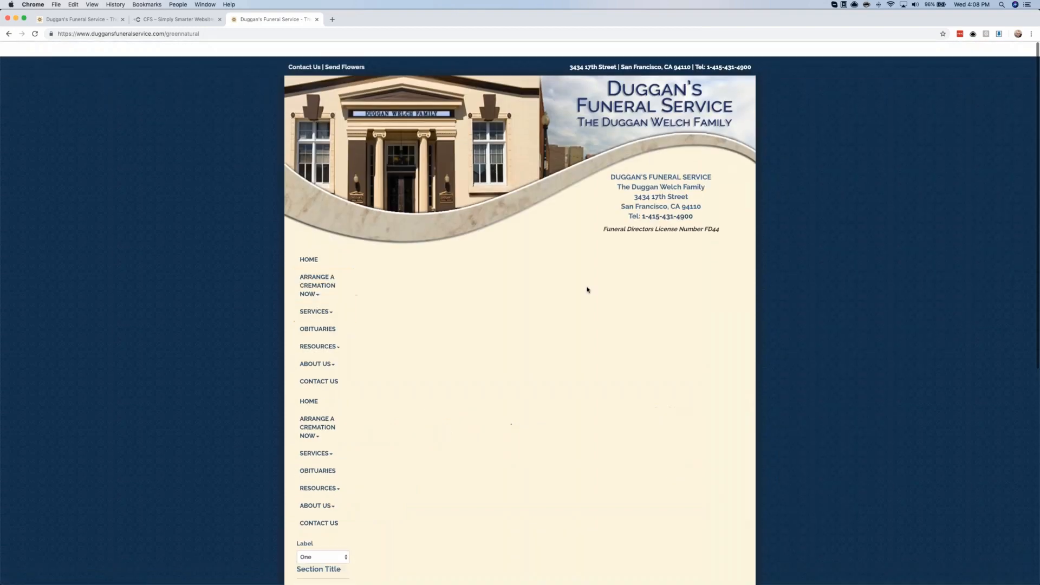
pyautogui.scroll(-7, 494, 288)
pyautogui.scroll(10, 496, 205)
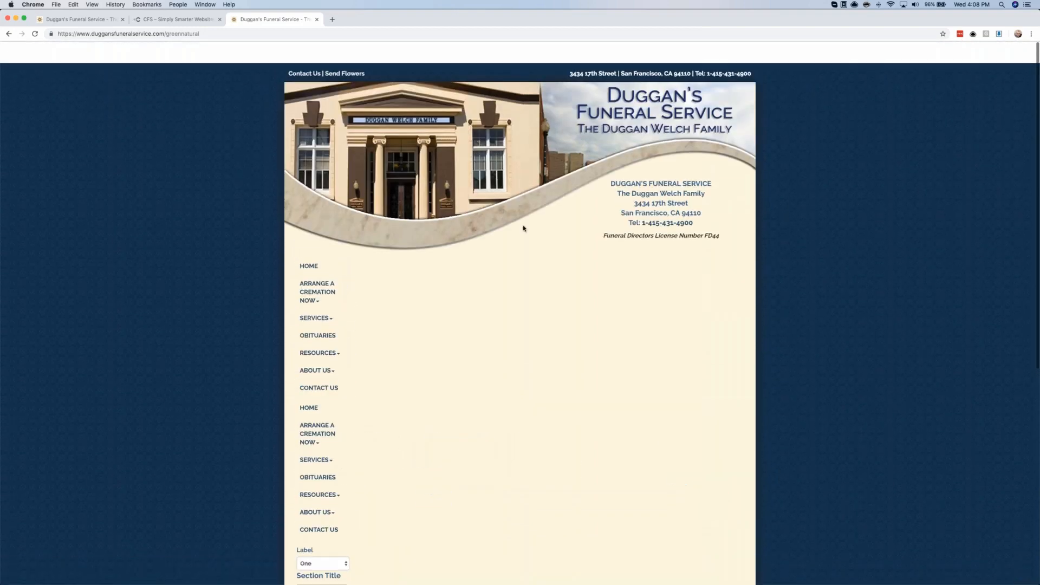
pyautogui.click(9, 34)
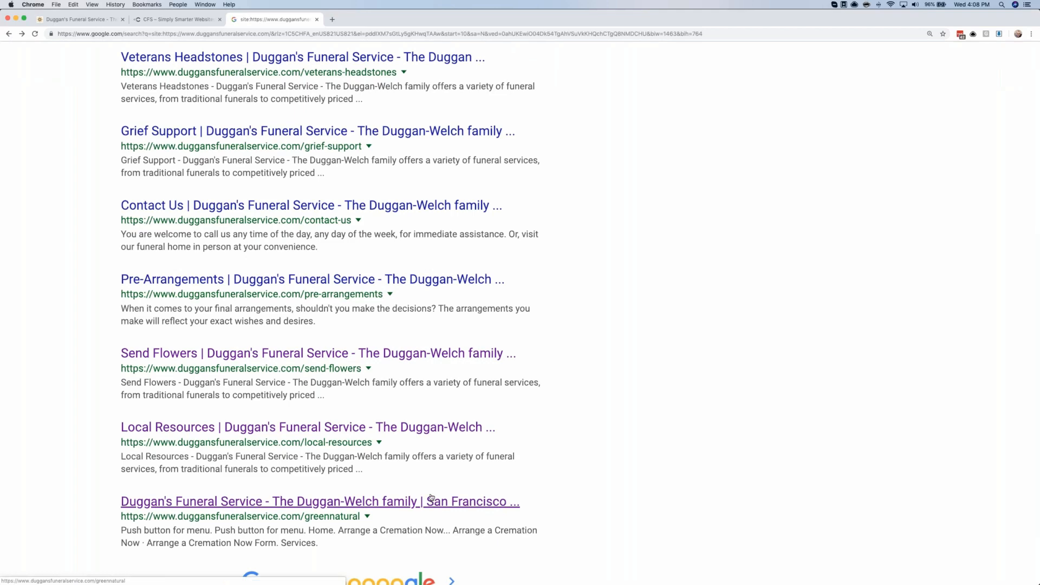
# Review the second page of indexed results, jump to results page 10 and open the sixth obituary listed there
pyautogui.scroll(3, 431, 497)
pyautogui.scroll(5, 367, 355)
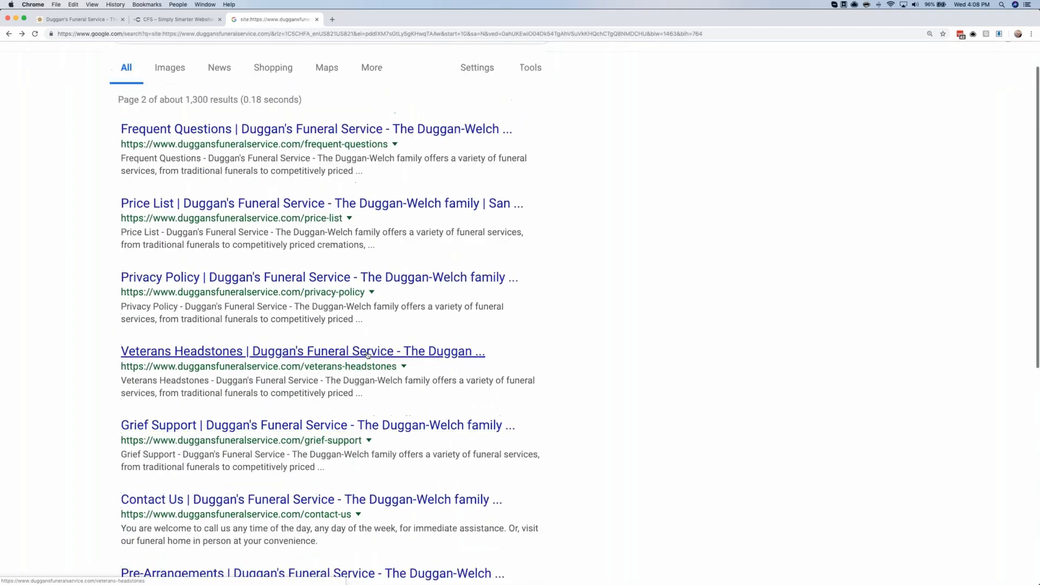
pyautogui.scroll(2, 367, 352)
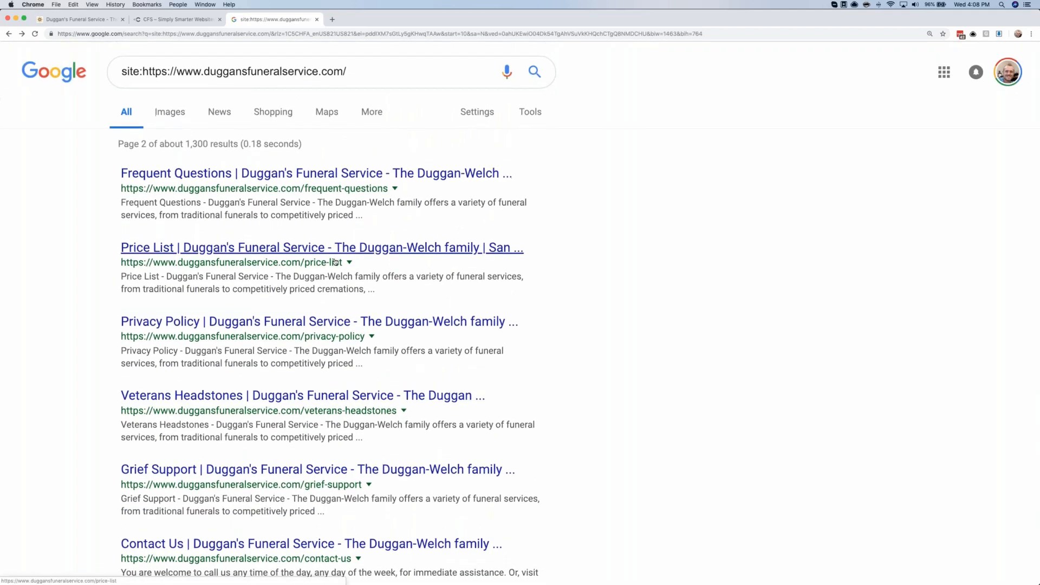
pyautogui.scroll(-10, 398, 535)
pyautogui.click(397, 534)
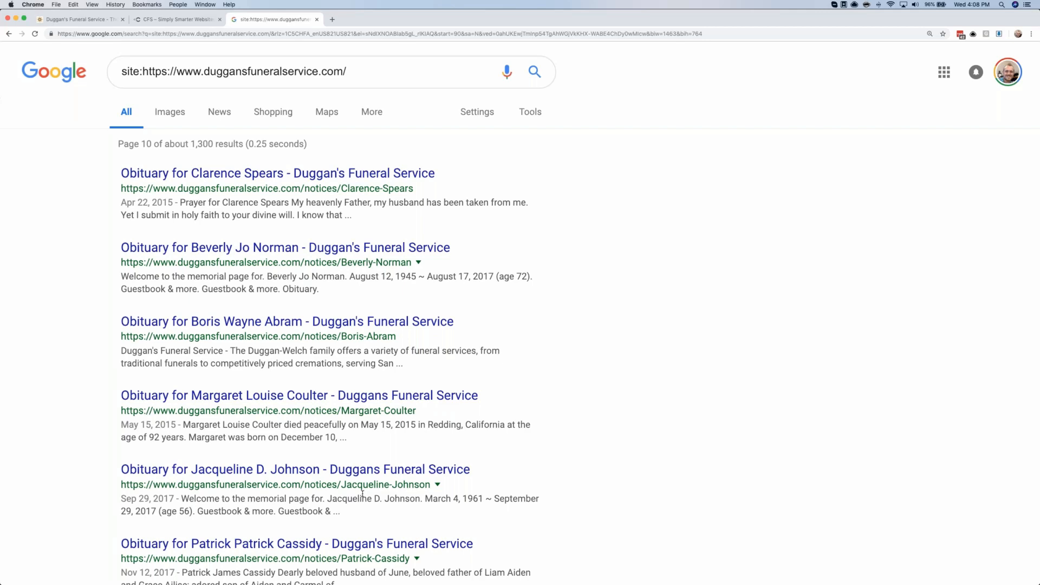
pyautogui.scroll(-4, 362, 493)
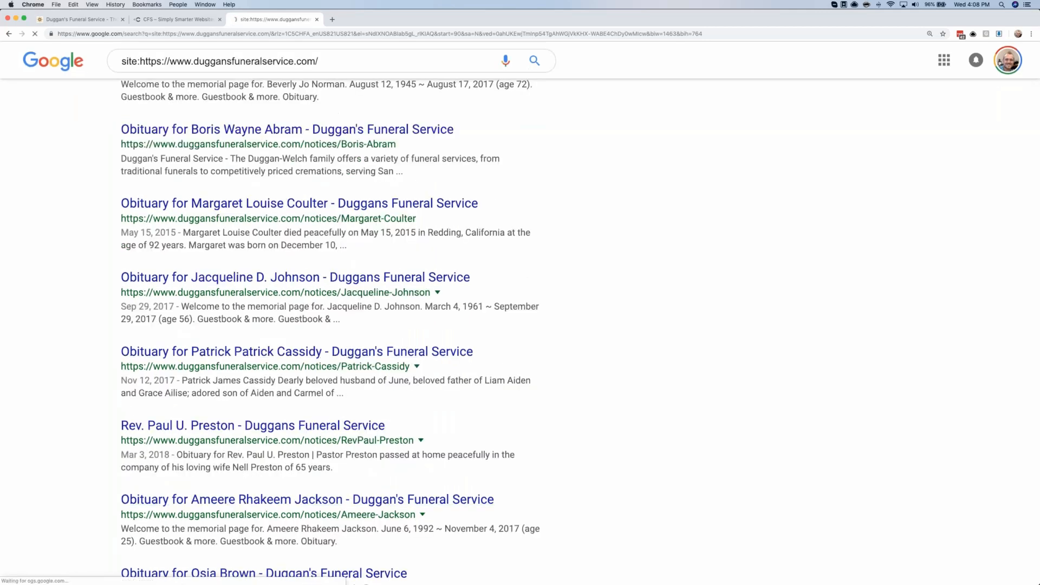
pyautogui.click(398, 352)
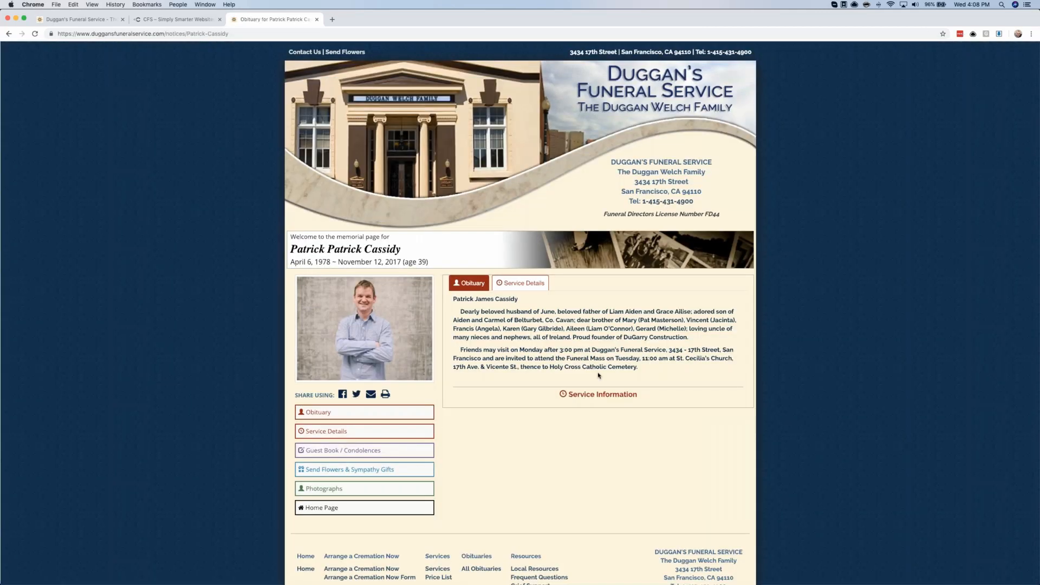
# Examine the memorial page's notices URL, welcome heading and obituary text, and open its Service Details
pyautogui.scroll(-2, 598, 375)
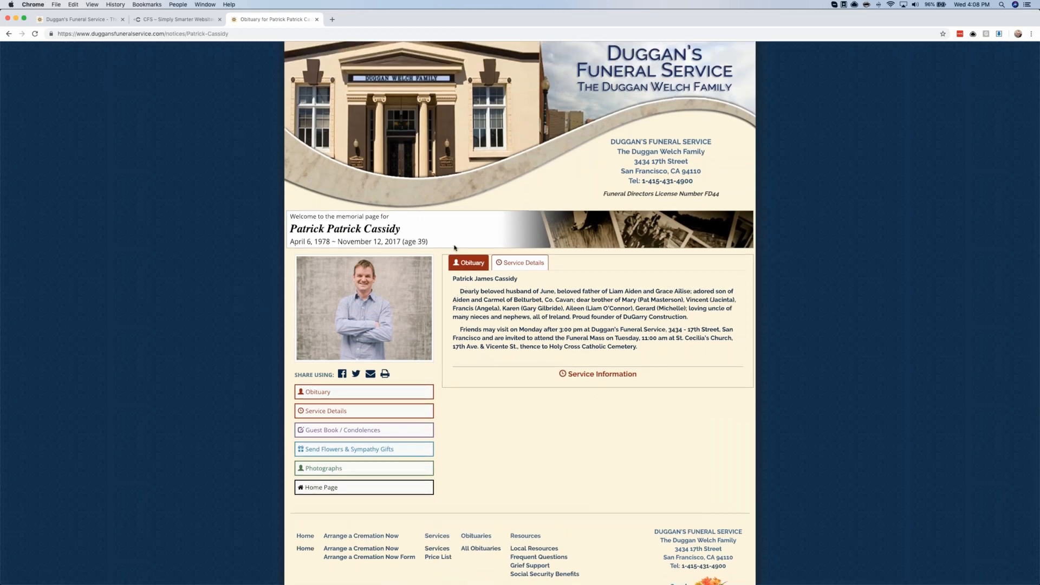
pyautogui.moveTo(169, 33); pyautogui.dragTo(233, 35)
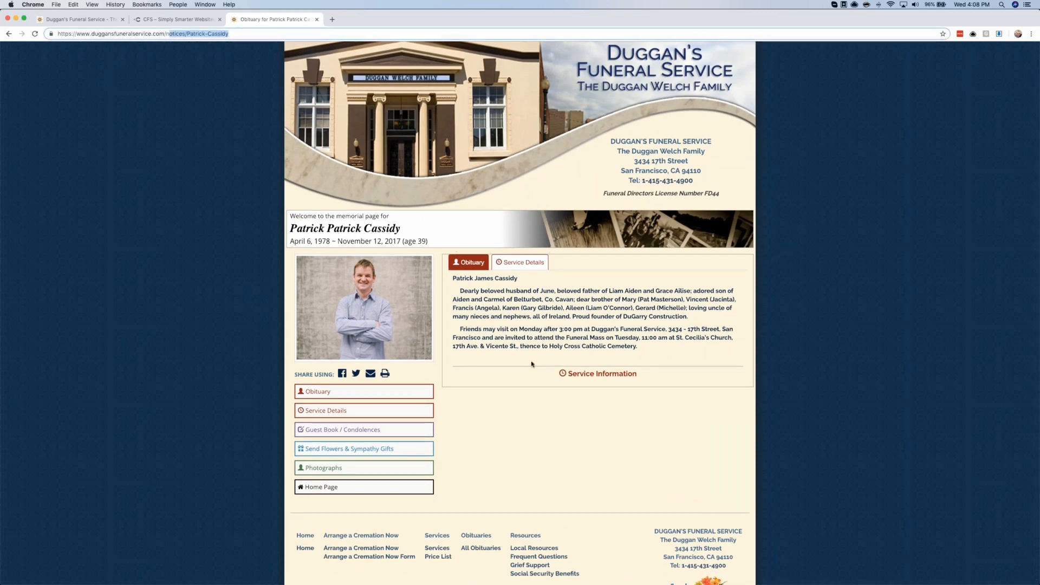
pyautogui.scroll(-1, 531, 364)
pyautogui.moveTo(320, 215); pyautogui.dragTo(421, 223)
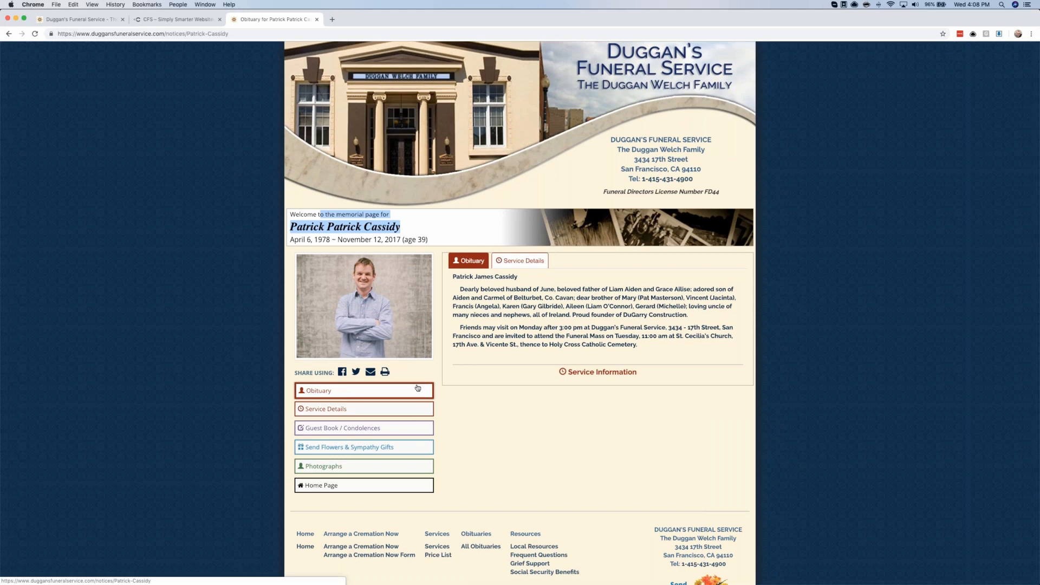
pyautogui.moveTo(459, 289); pyautogui.dragTo(710, 319)
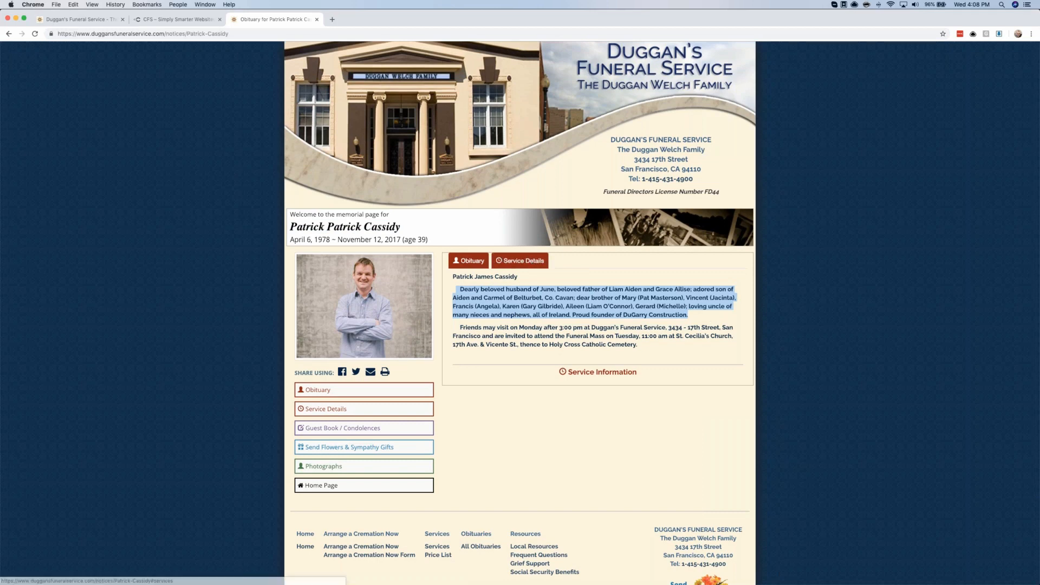
pyautogui.click(520, 260)
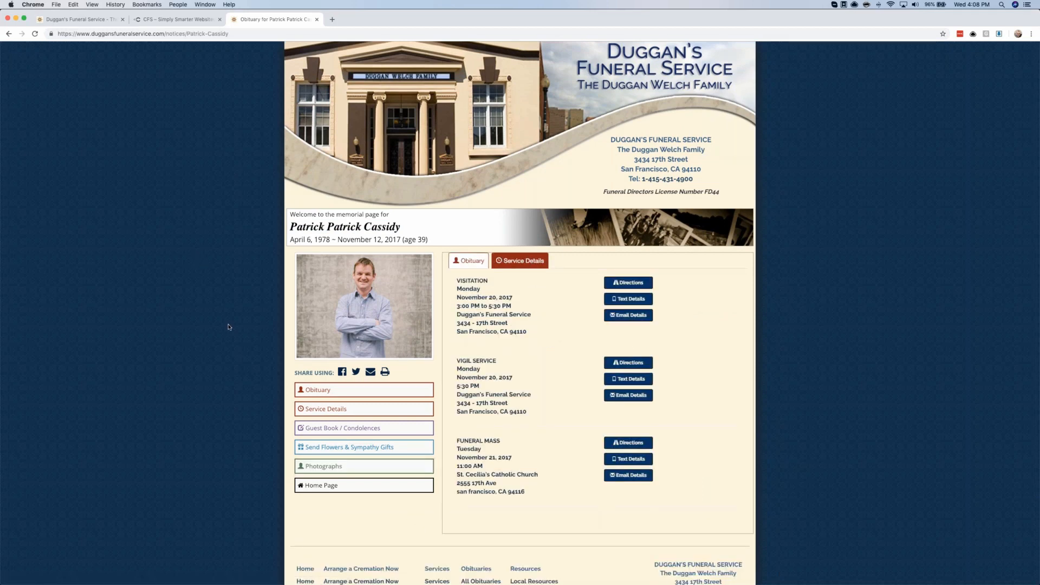
pyautogui.click(8, 34)
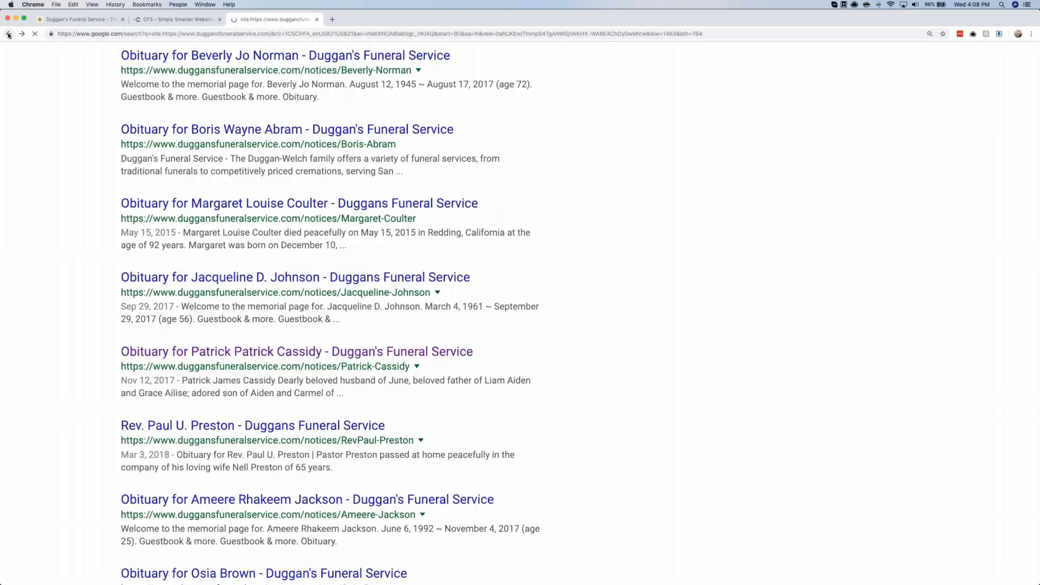
pyautogui.press('super+plus')
pyautogui.scroll(-3, 355, 381)
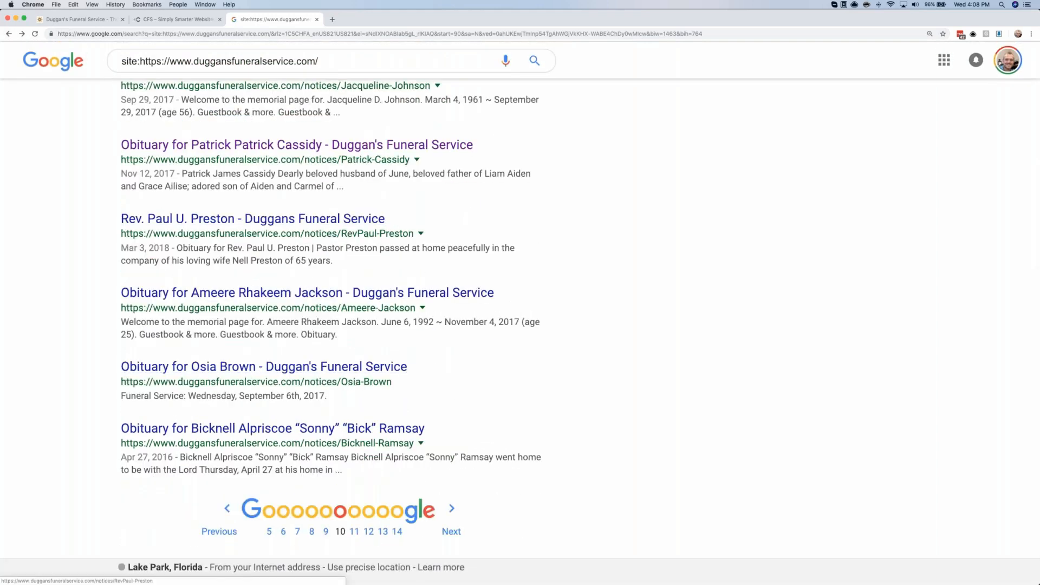
pyautogui.scroll(4, 308, 161)
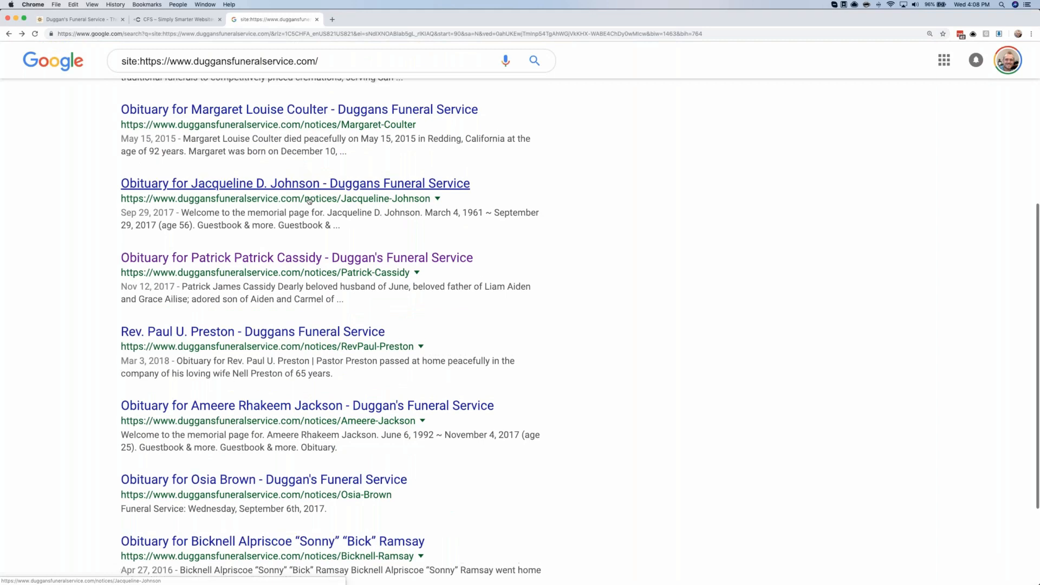
pyautogui.scroll(4, 307, 206)
pyautogui.click(392, 71)
pyautogui.write('. -inurl:/notices')
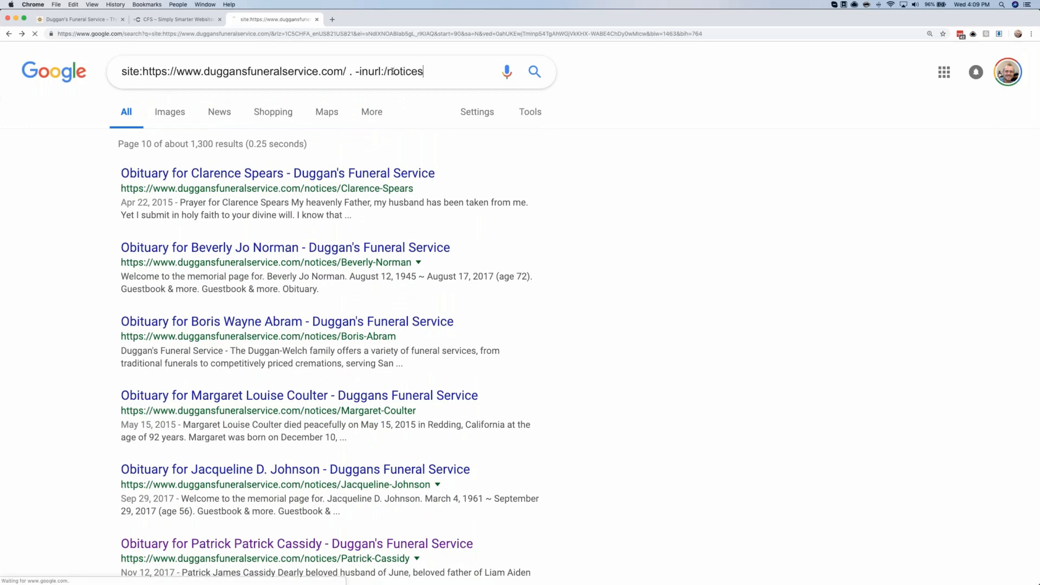
pyautogui.press('Return')
pyautogui.write('+')
pyautogui.press('Return')
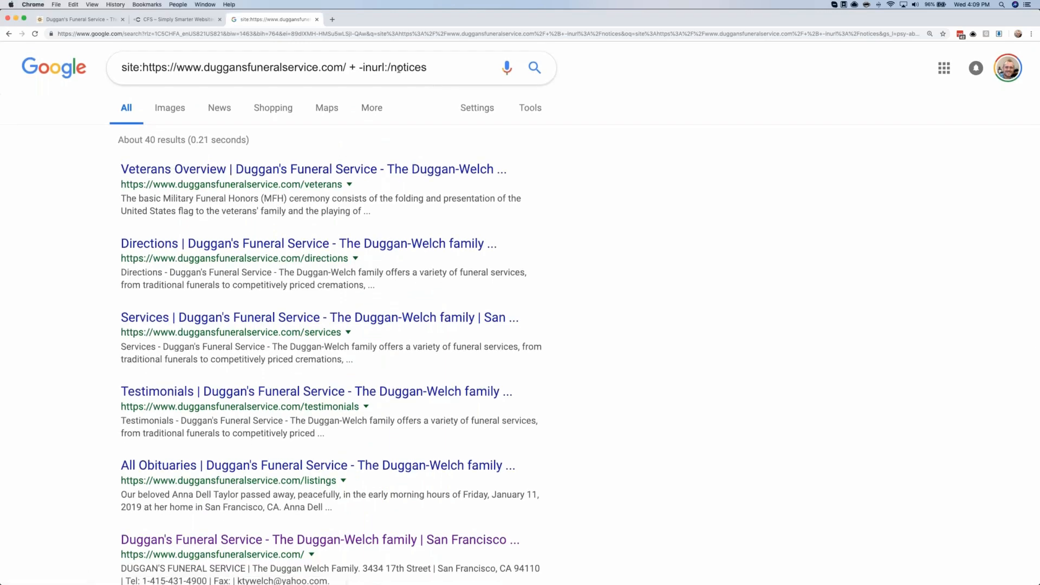
# Highlight the excluded notices term in the query and look through the first two pages of filtered results
pyautogui.moveTo(387, 67); pyautogui.dragTo(427, 68)
pyautogui.click(584, 195)
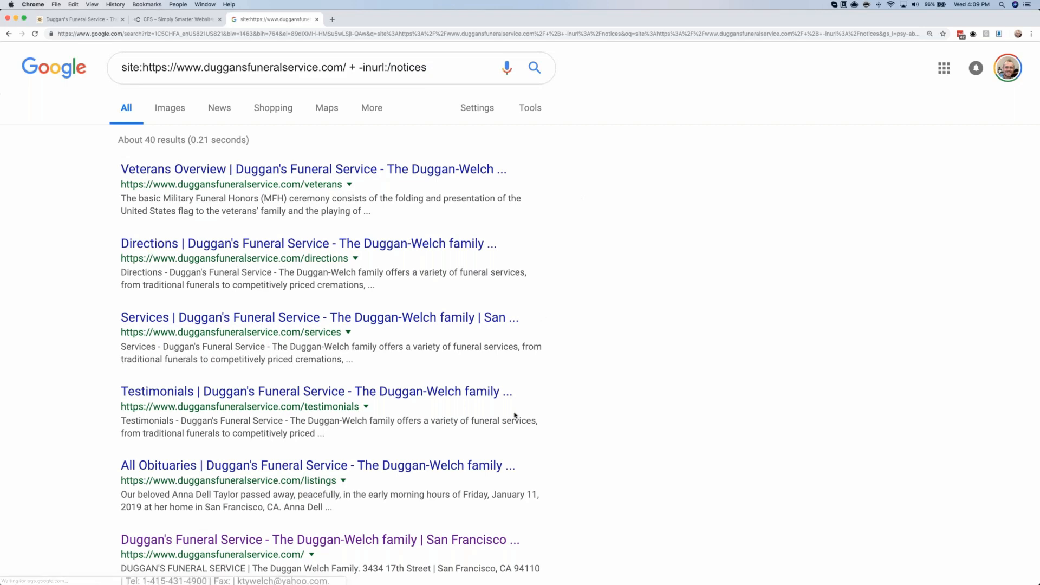
pyautogui.scroll(-5, 513, 415)
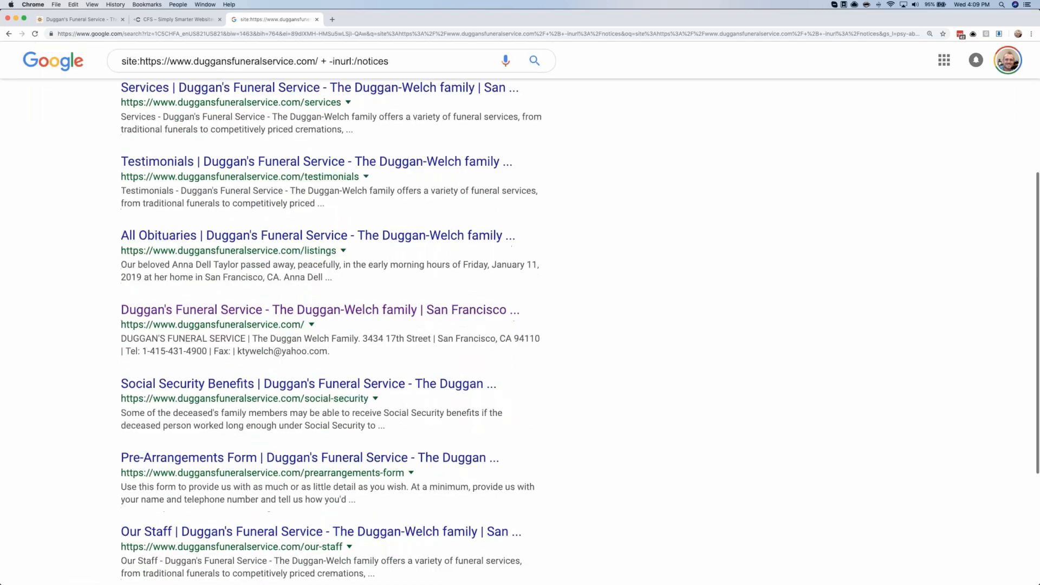
pyautogui.scroll(-1, 509, 424)
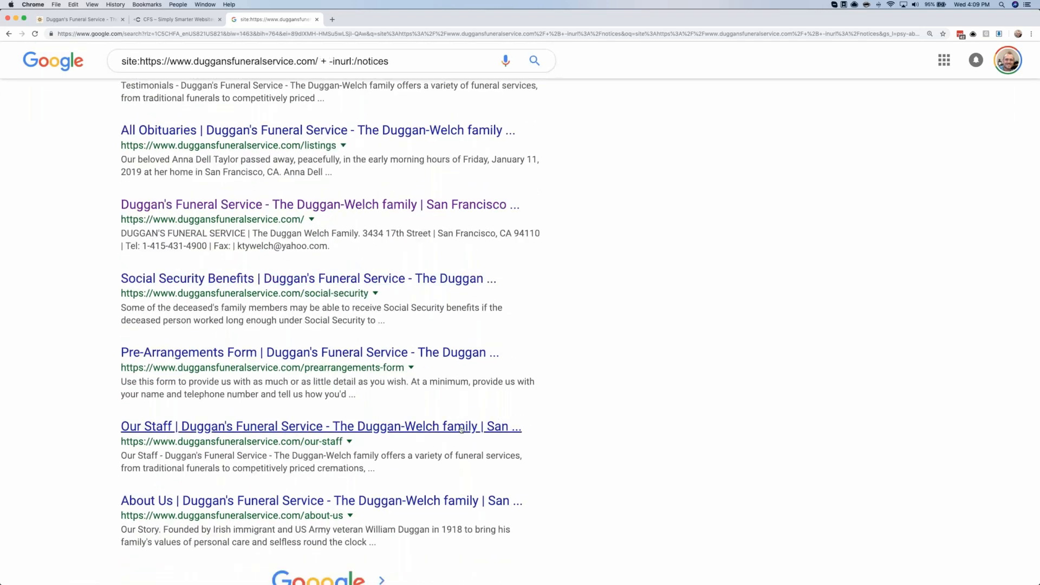
pyautogui.scroll(-1, 460, 430)
pyautogui.click(382, 540)
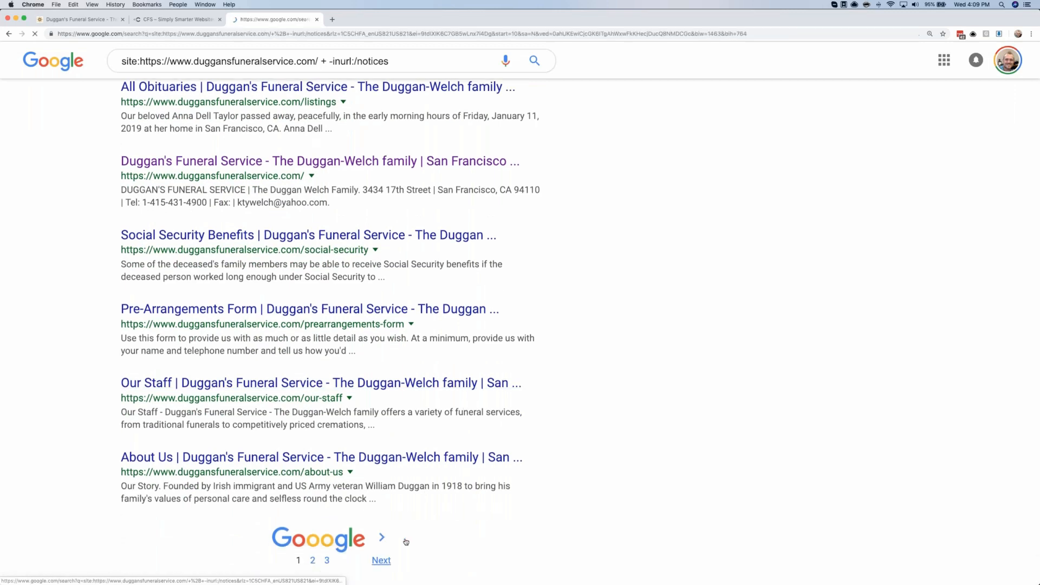
pyautogui.scroll(-3, 382, 541)
pyautogui.scroll(-3, 325, 433)
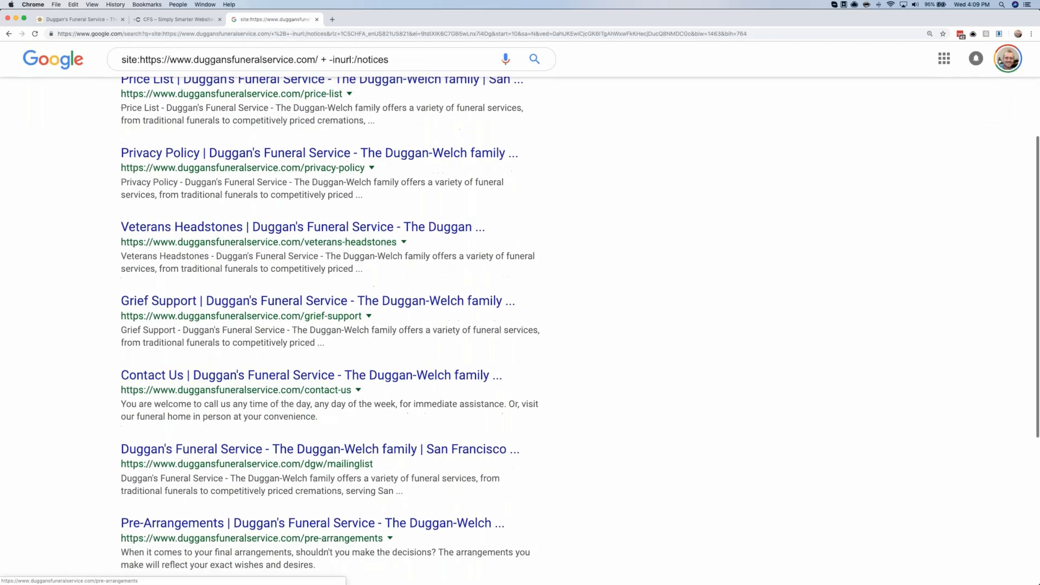
pyautogui.scroll(-3, 406, 493)
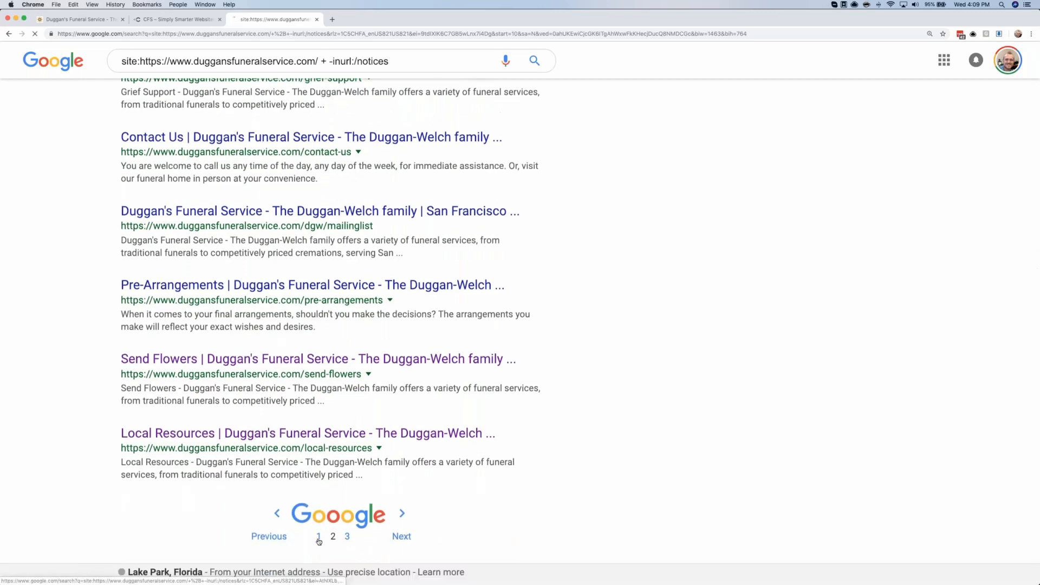
# Go back to the first page of filtered results and highlight San Francisco in the home page listing's description
pyautogui.click(318, 536)
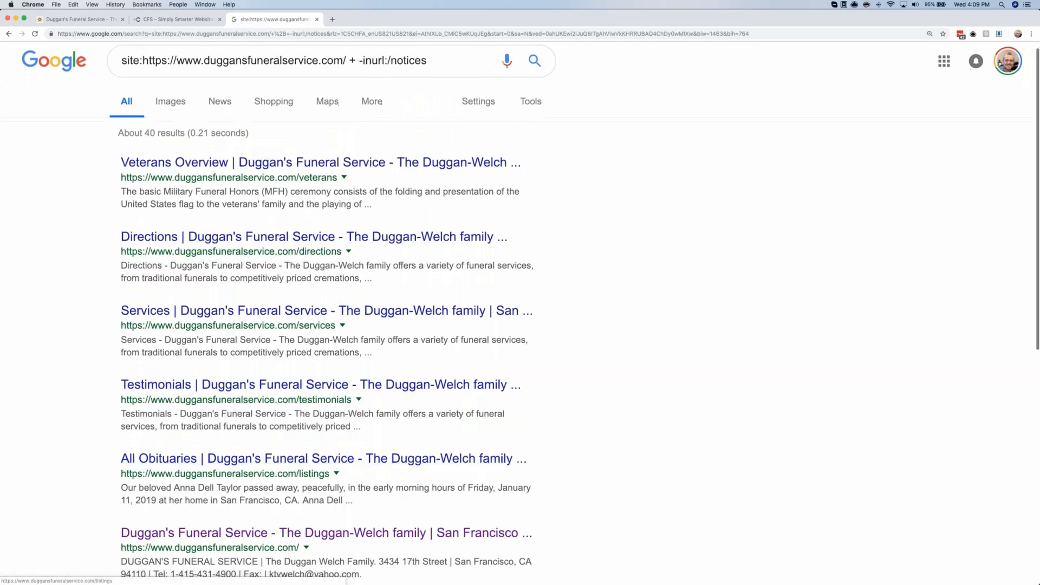
pyautogui.scroll(-4, 400, 473)
pyautogui.scroll(-1, 403, 475)
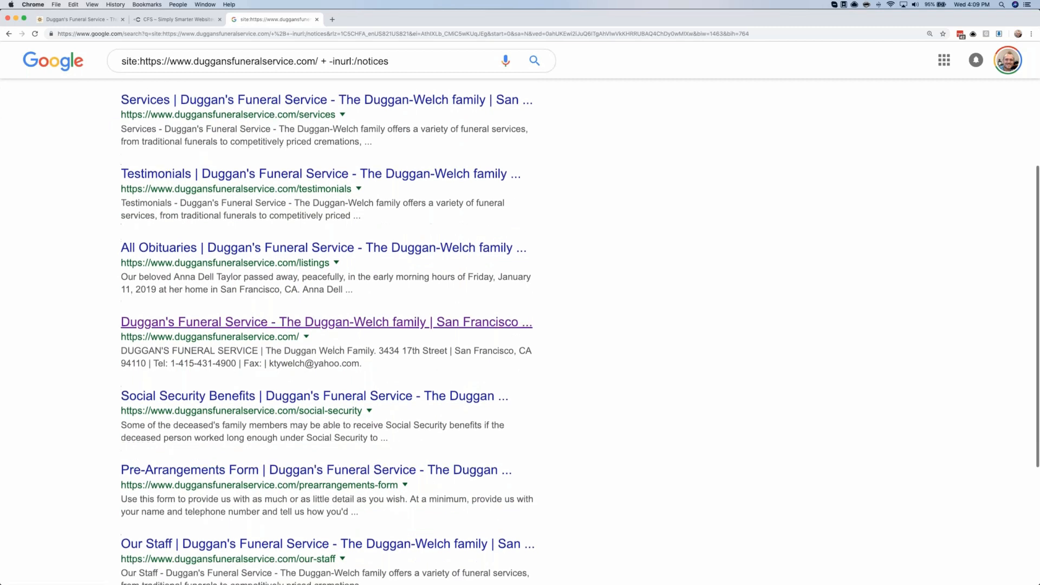
pyautogui.moveTo(454, 350); pyautogui.dragTo(487, 350)
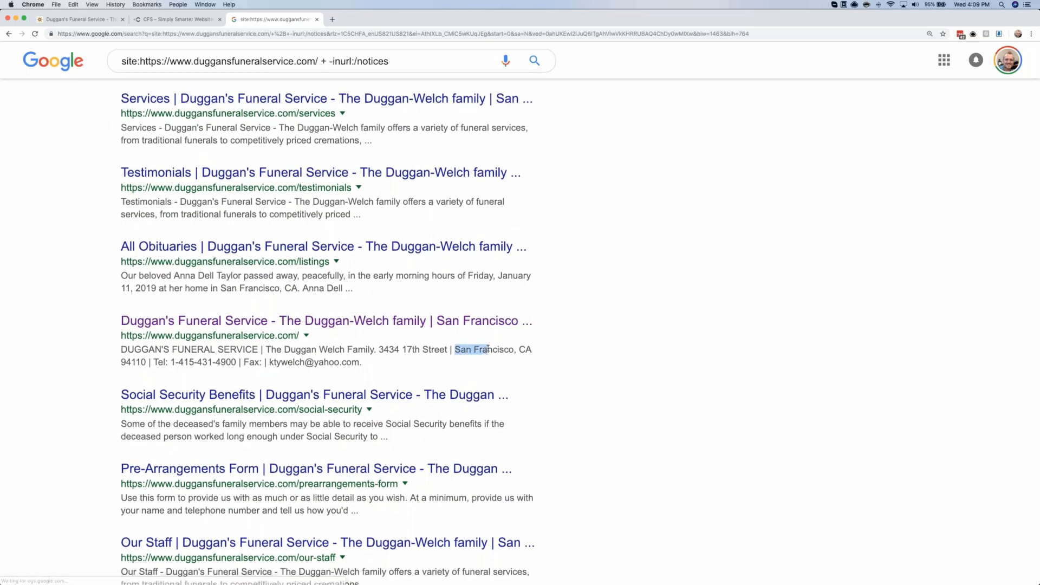
# Search Google for "san francisco funeral service" in a new tab and view the local map listings
pyautogui.press('super+t')
pyautogui.write('san')
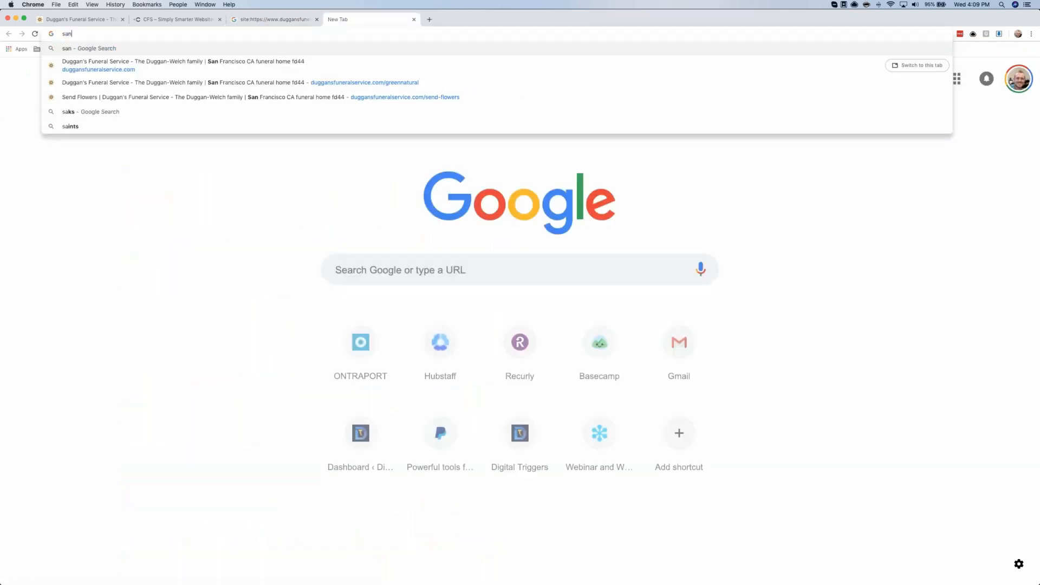
pyautogui.write(' francis')
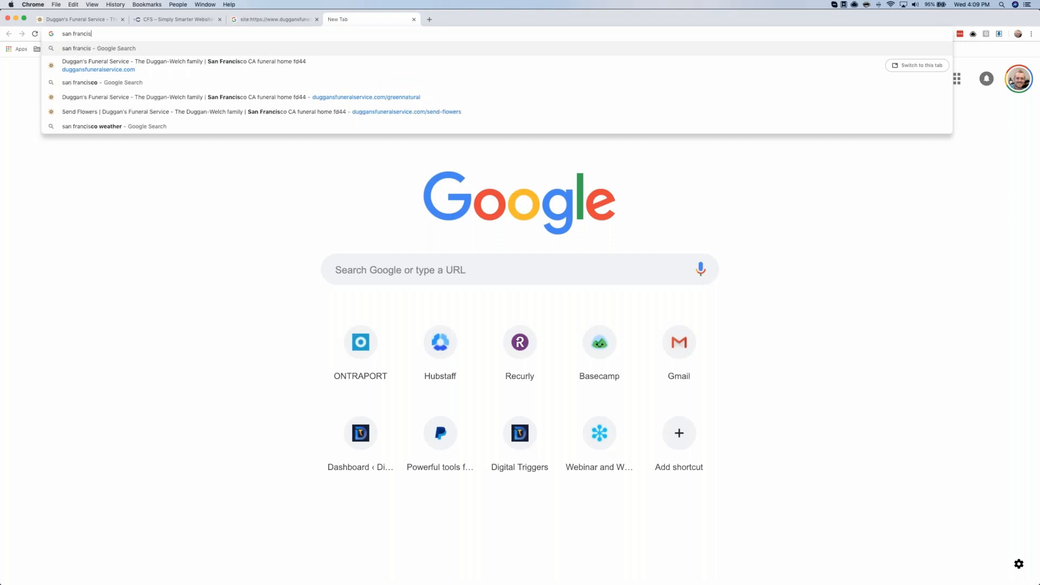
pyautogui.write('co fun')
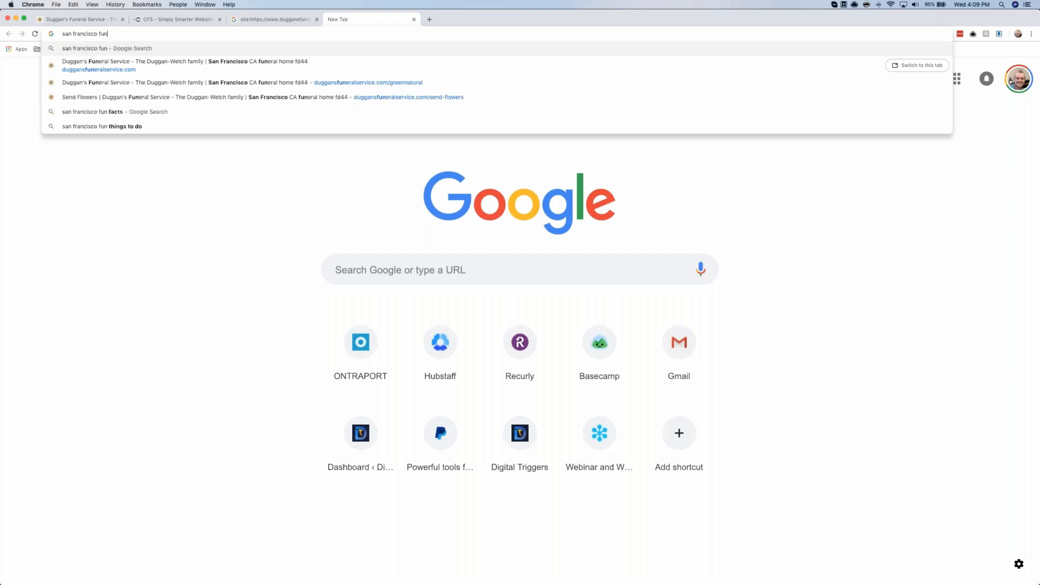
pyautogui.write('eral service')
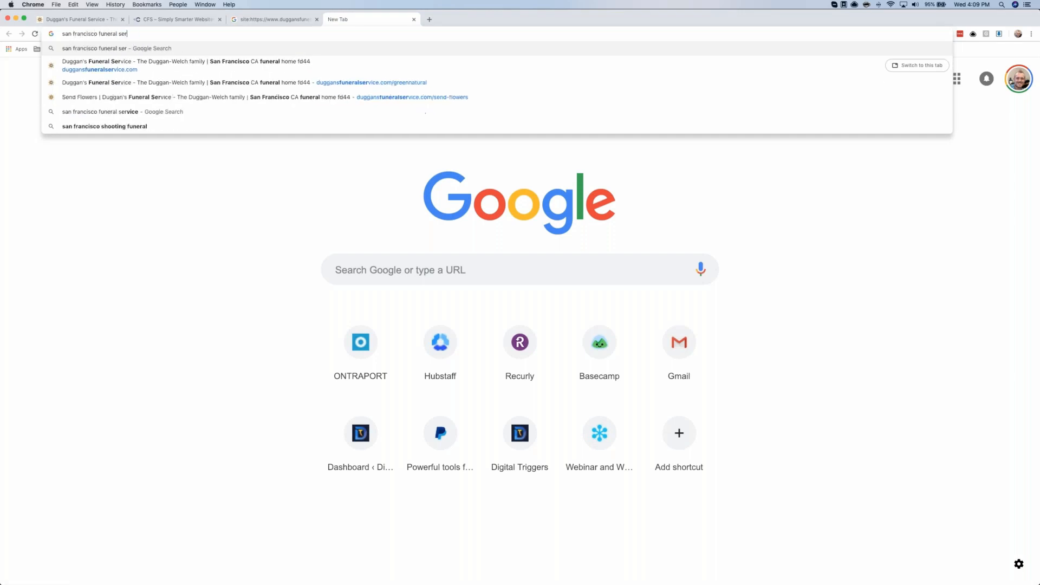
pyautogui.press('Return')
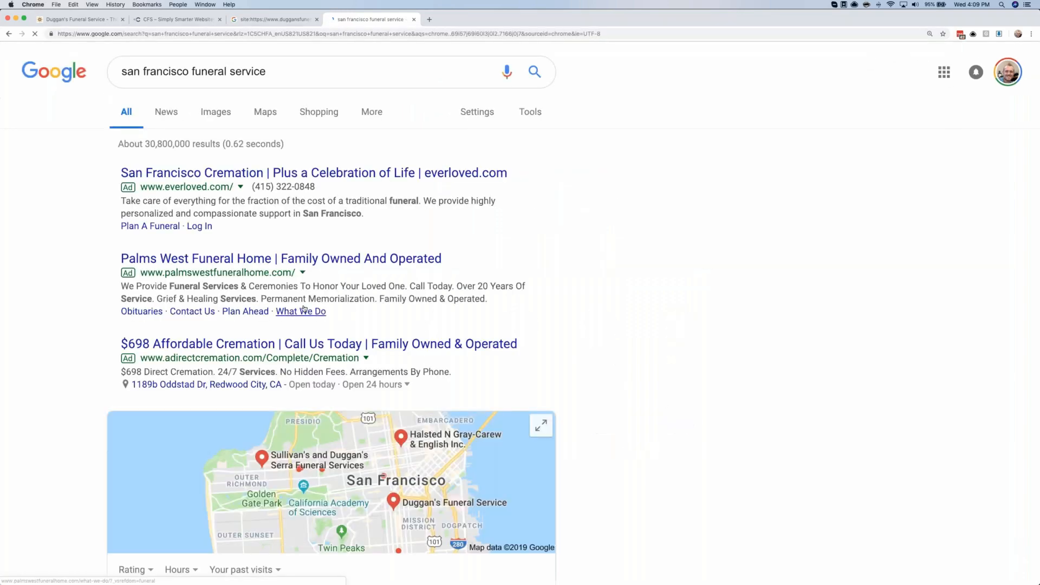
pyautogui.scroll(-5, 520, 412)
pyautogui.scroll(-2, 520, 412)
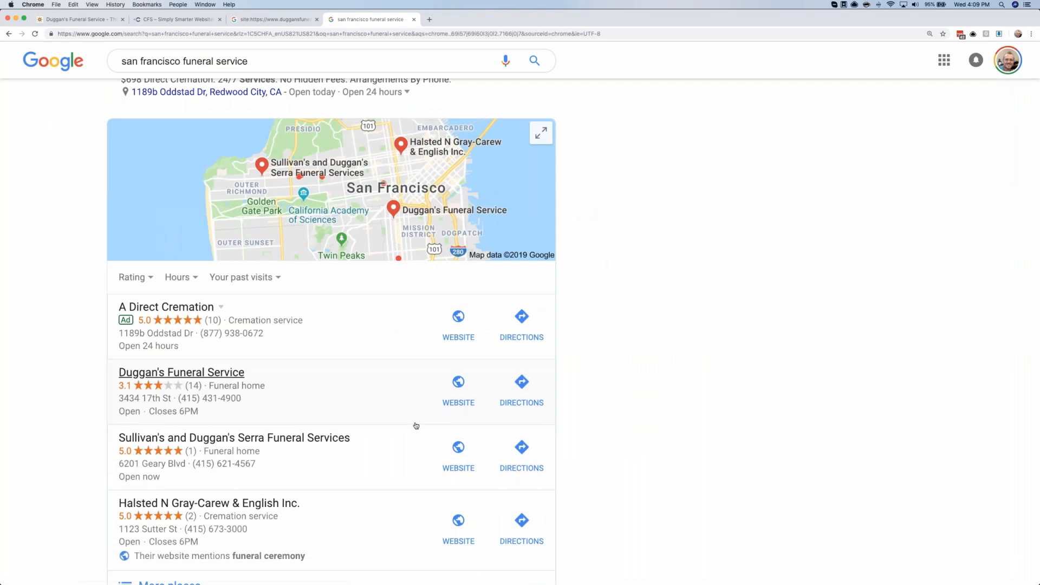
# Review the remaining local funeral listings, and switch to Keynote to edit the empty body of the second Funeral Service Website Audit slide
pyautogui.scroll(-2, 416, 425)
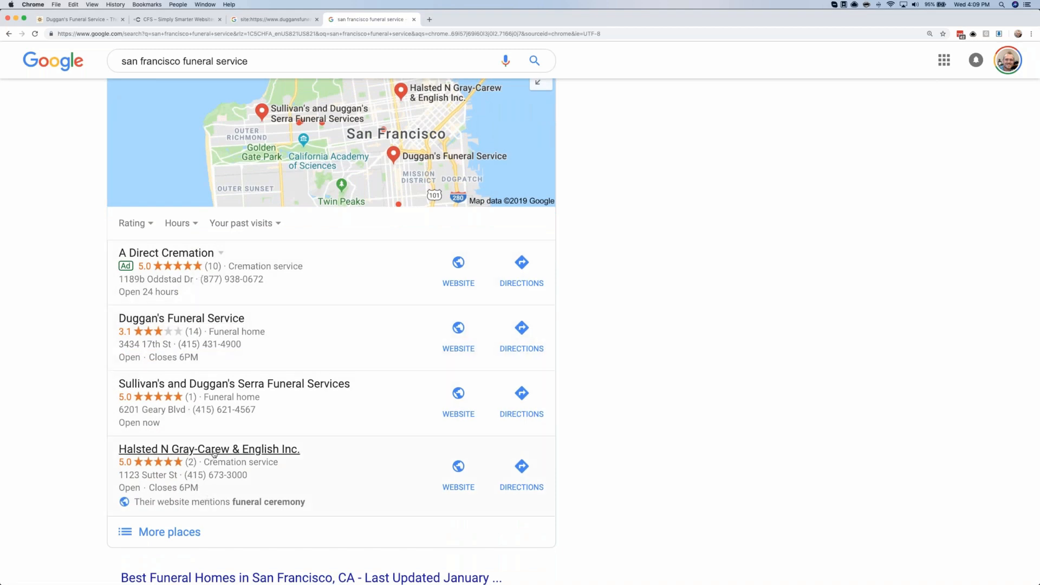
pyautogui.scroll(-1, 214, 454)
pyautogui.moveTo(429, 579)
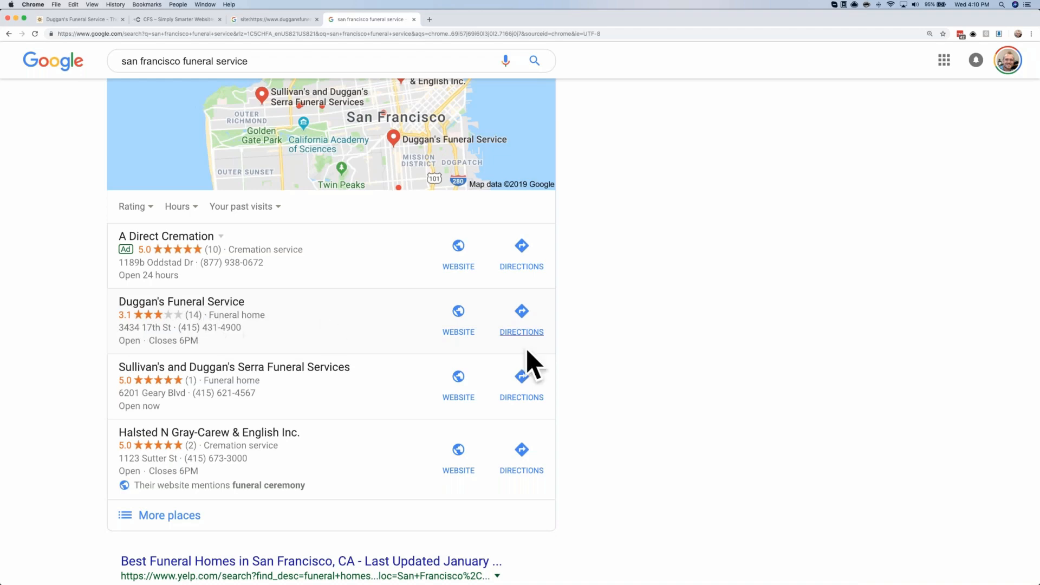
pyautogui.click(720, 566)
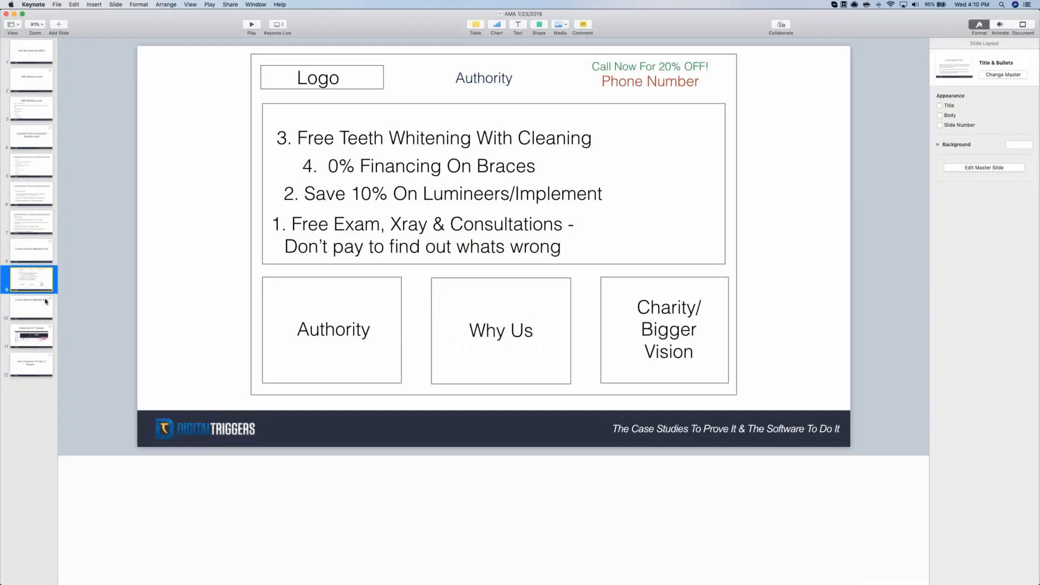
pyautogui.click(52, 310)
pyautogui.doubleClick(347, 263)
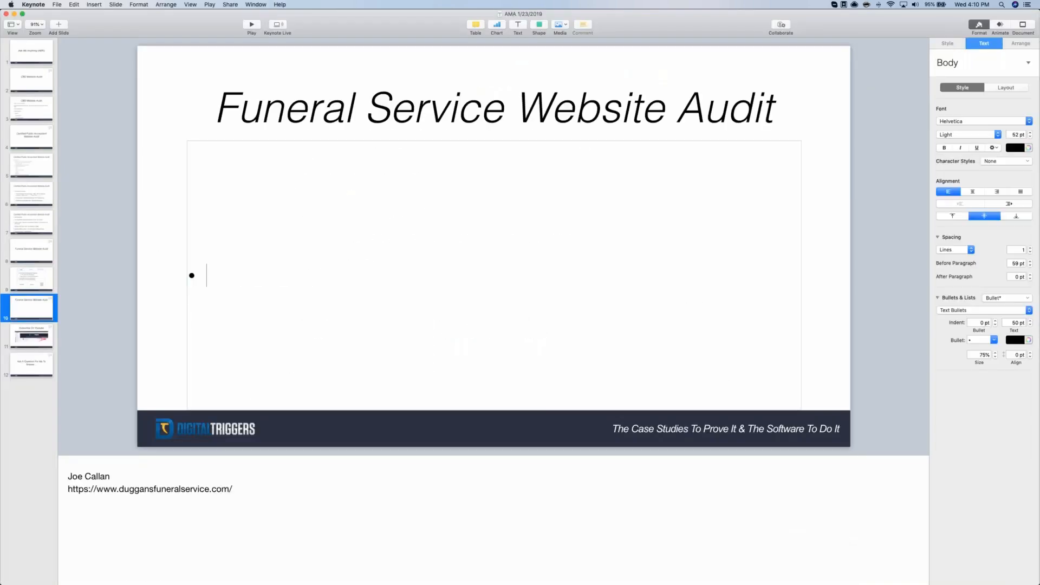
# Enter "4.5 Stars Average Rating" as the first bullet in the slide's body
pyautogui.write('4')
pyautogui.write('Sta')
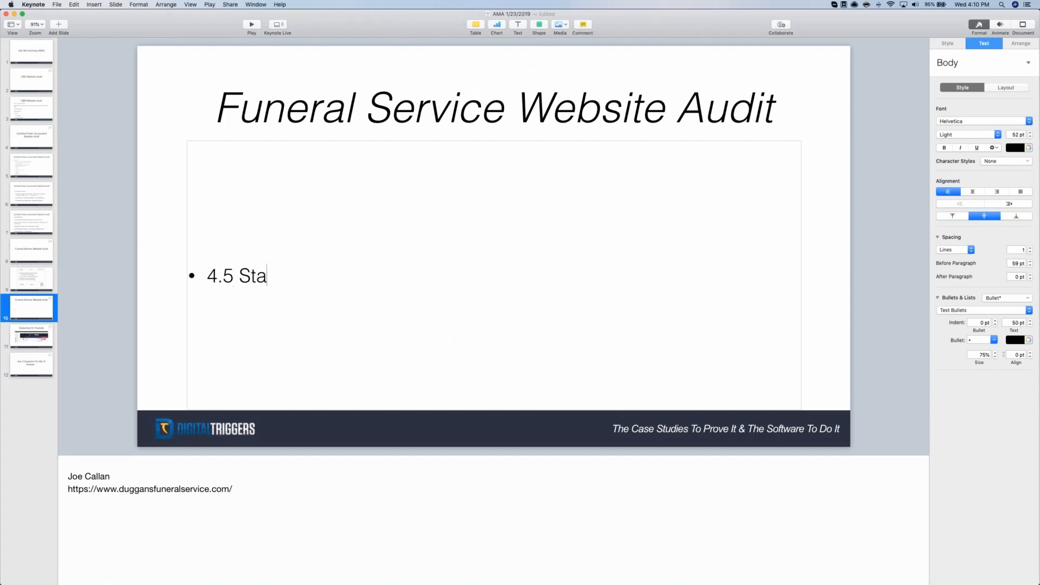
pyautogui.write('rs Aggr')
pyautogui.press('BackSpace')
pyautogui.write('gr')
pyautogui.press('BackSpace')
pyautogui.press('BackSpace')
pyautogui.press('BackSpace')
pyautogui.write('verage Rating')
# Prefix the average rating bullet with "Goal: " and start a new bullet below it
pyautogui.press('super+Left')
pyautogui.write('Goal:')
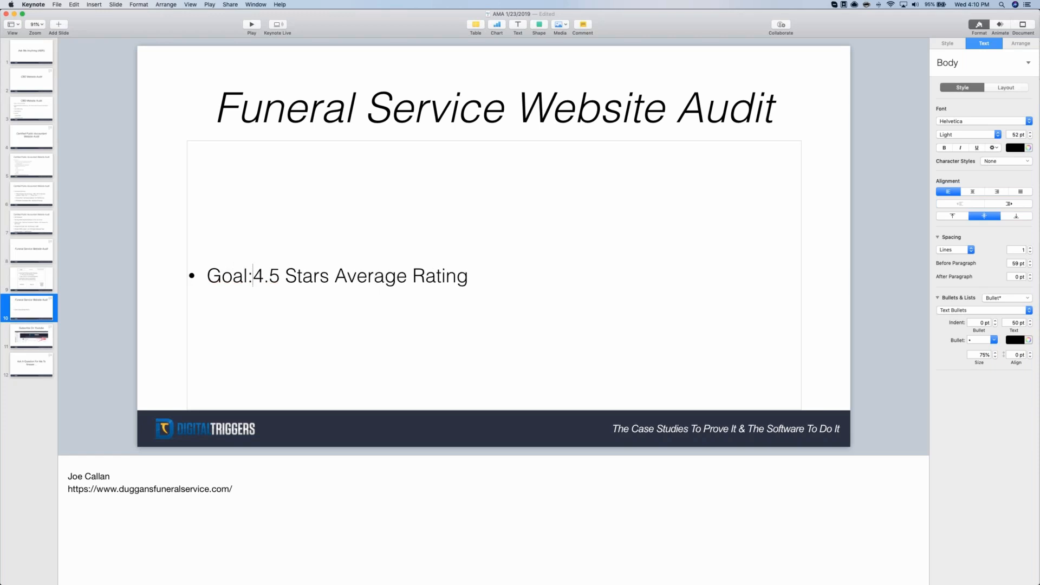
pyautogui.click(552, 272)
pyautogui.press('Return')
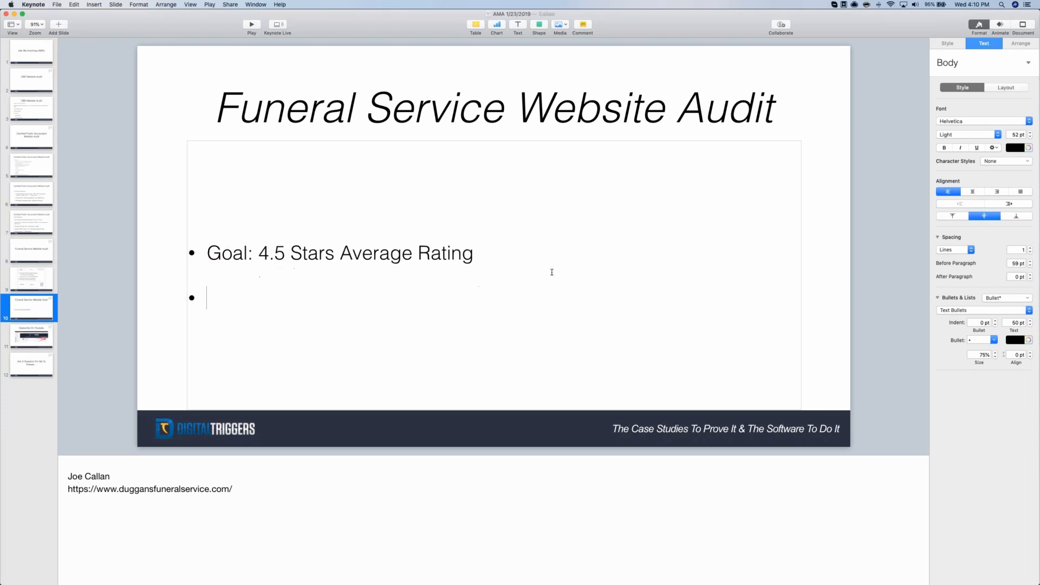